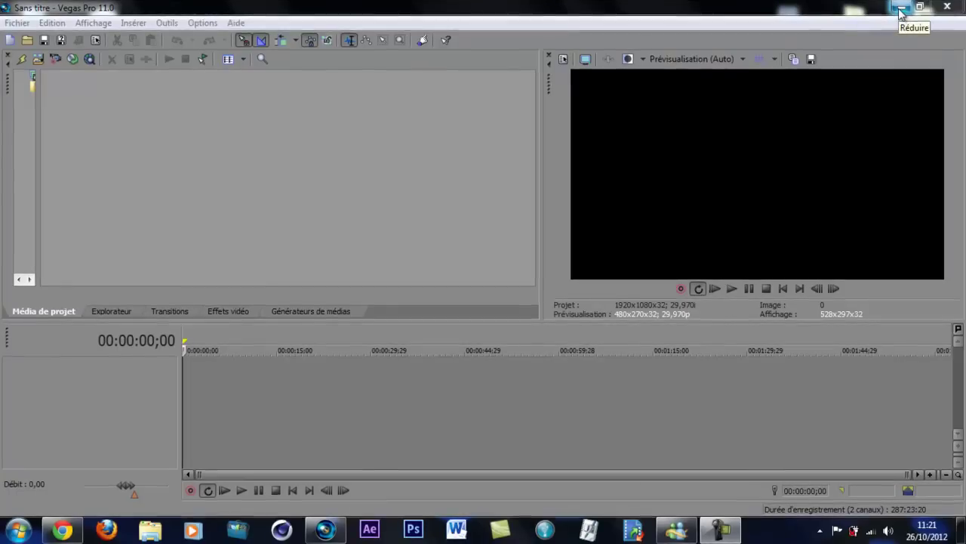
pyautogui.click(900, 9)
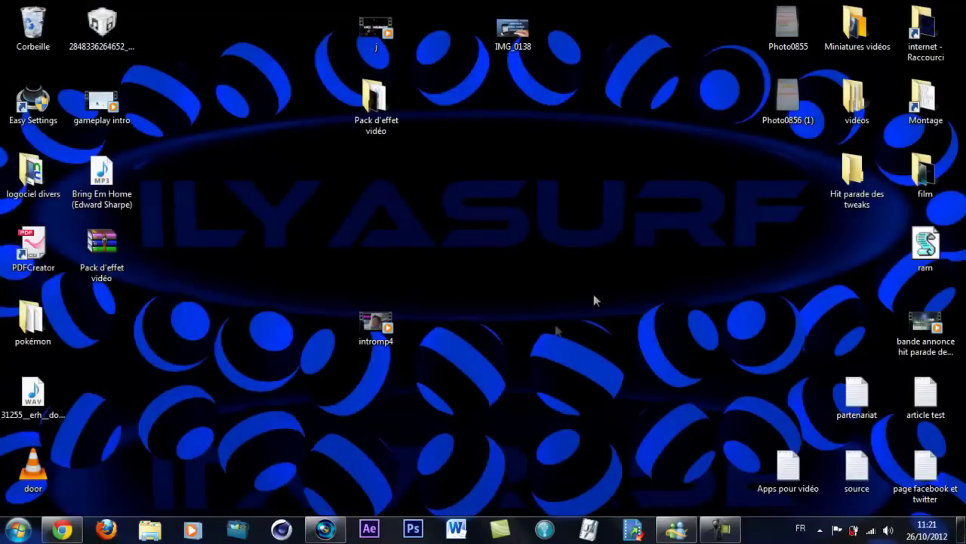
pyautogui.click(335, 531)
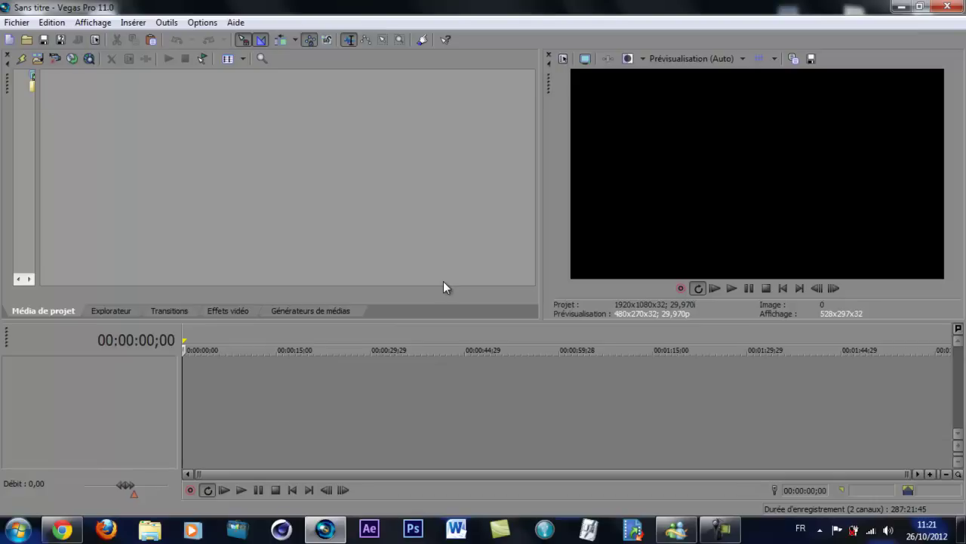
pyautogui.click(900, 7)
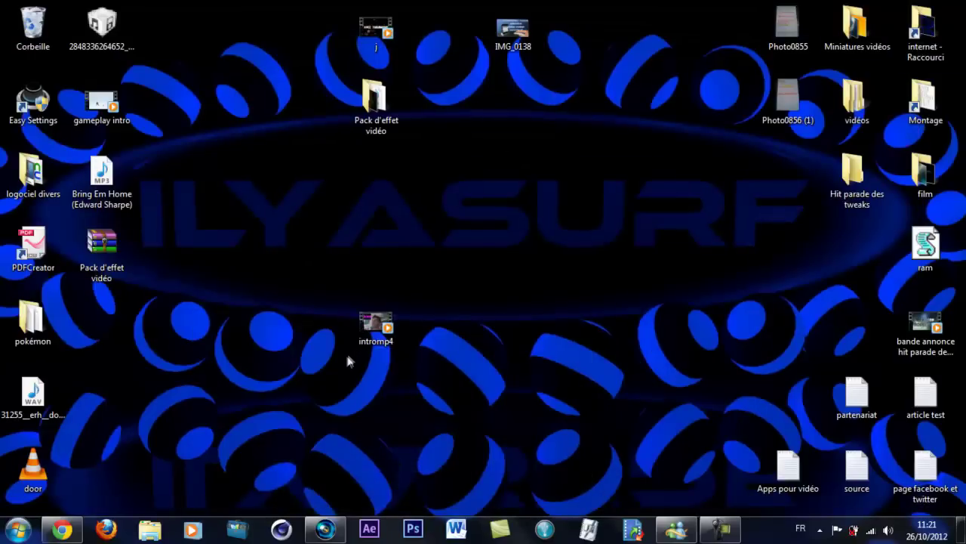
pyautogui.click(340, 539)
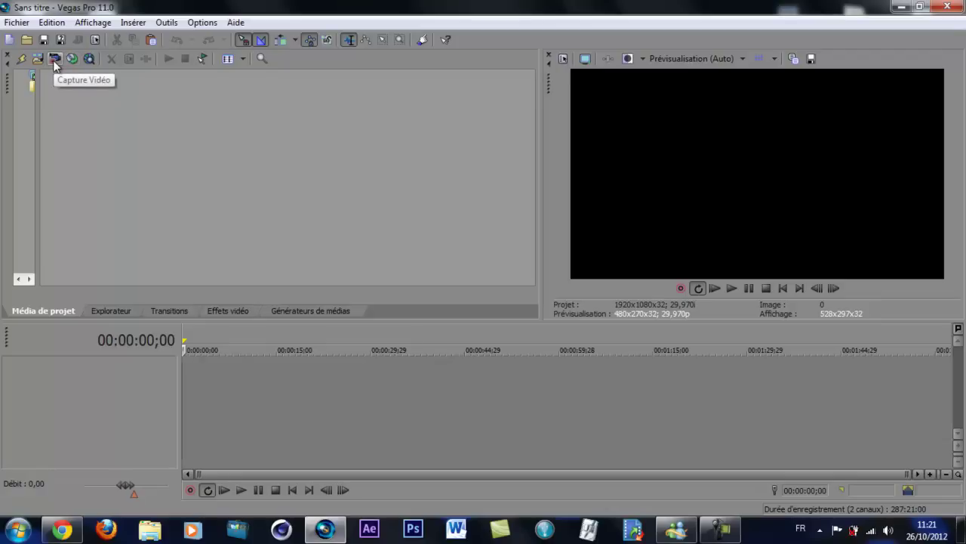
# Step: Create a new project from the HDV 720-30p (1280x720; 29,970 ips) template with full-resolution render quality set to Optimisée
pyautogui.click(17, 22)
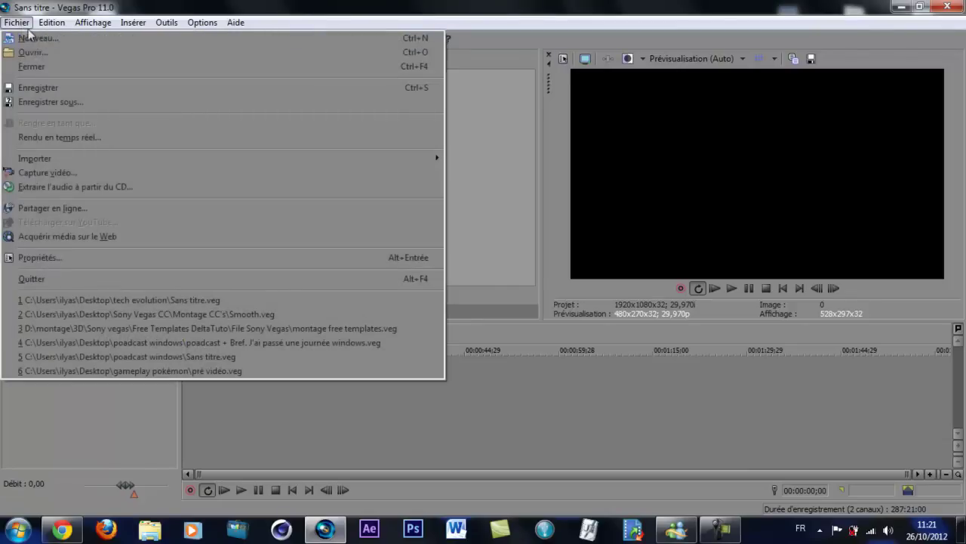
pyautogui.click(35, 36)
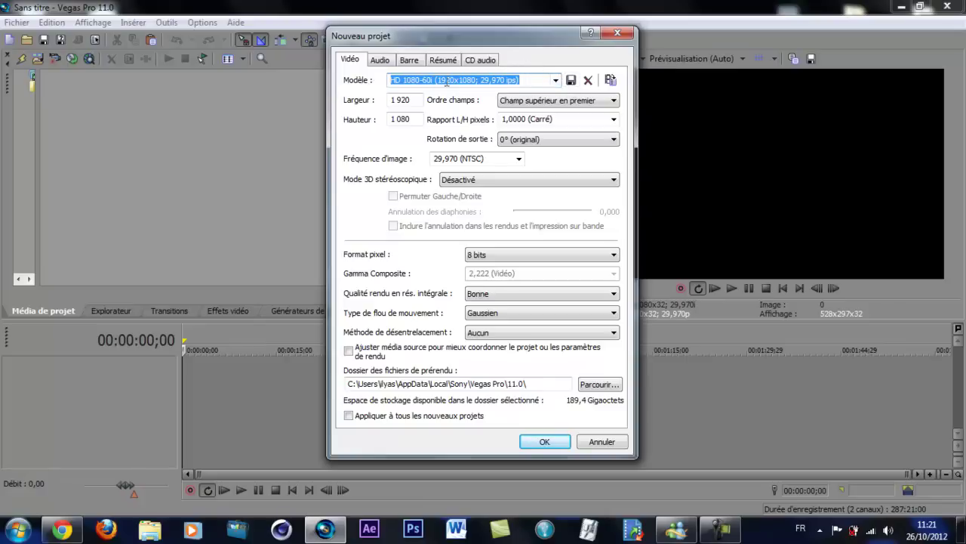
pyautogui.click(556, 80)
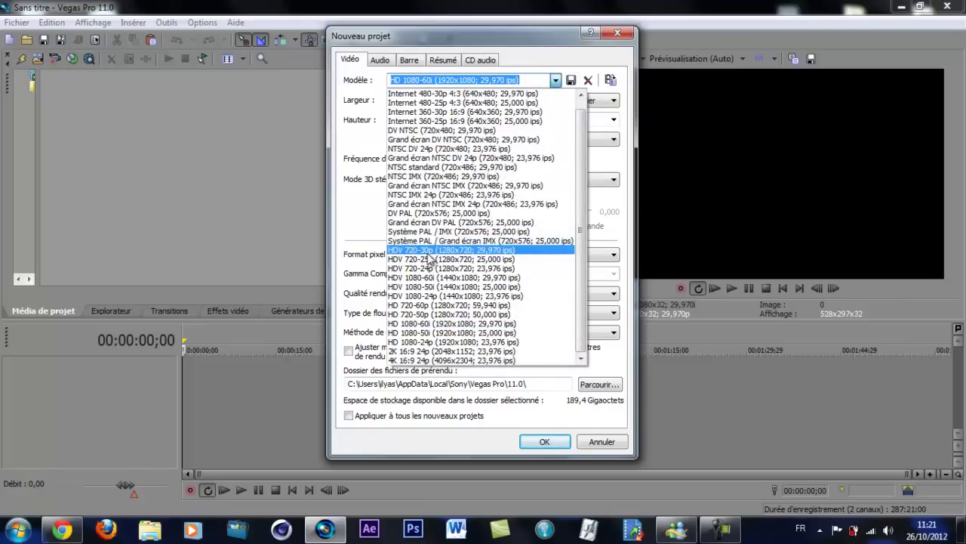
pyautogui.click(523, 254)
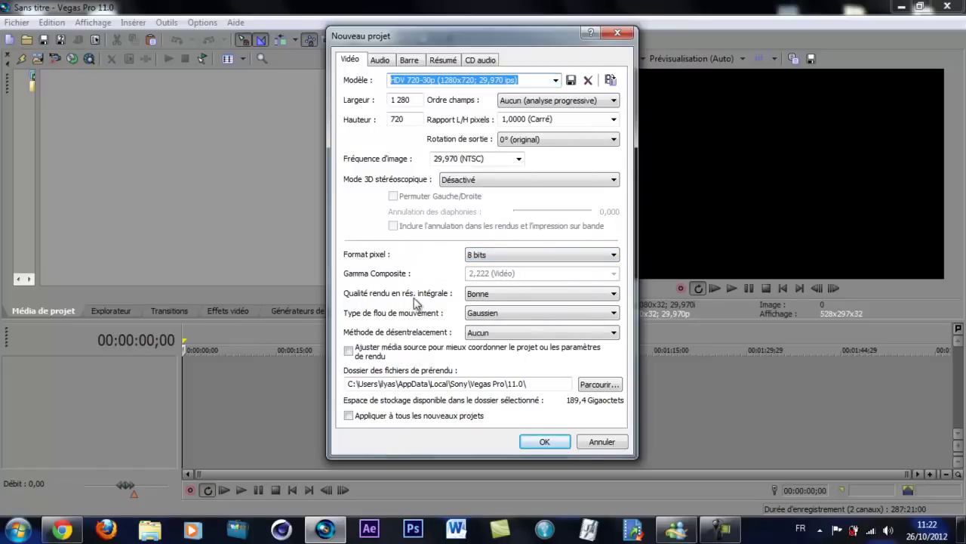
pyautogui.click(551, 300)
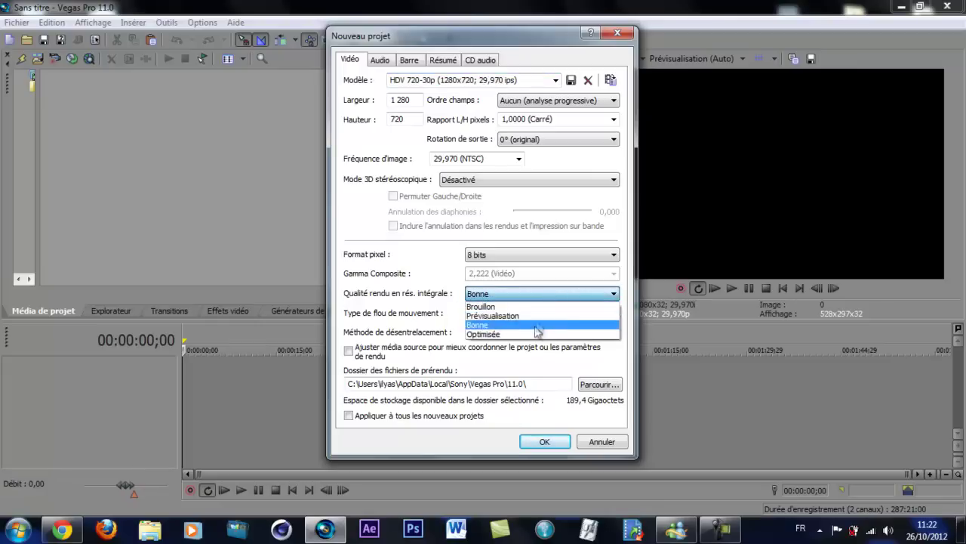
pyautogui.click(533, 335)
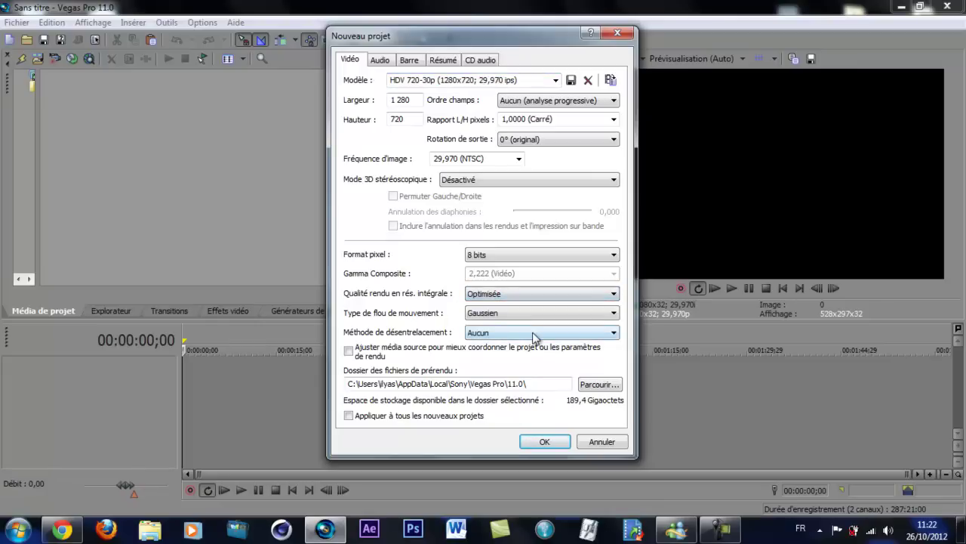
pyautogui.click(547, 443)
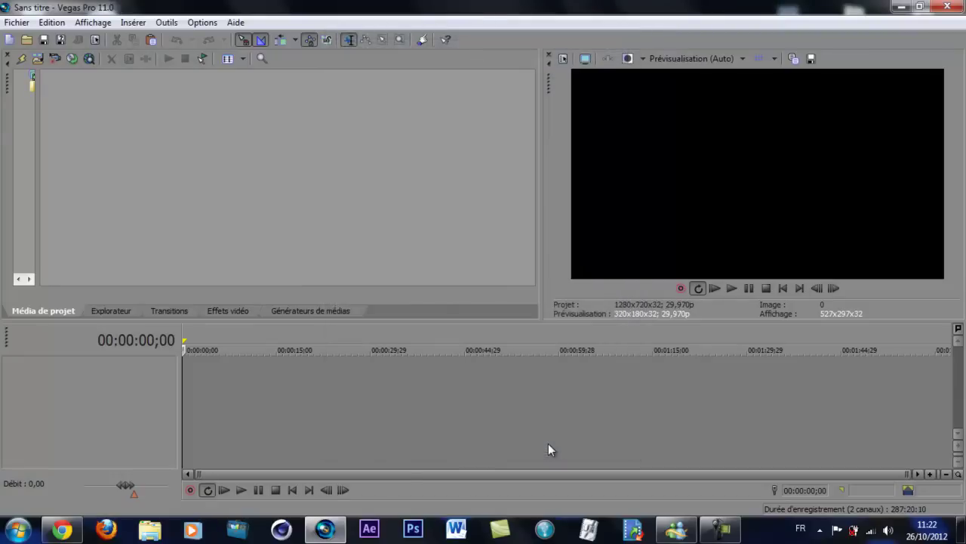
# Step: Go to the desktop, extract the Pack d'effet vidéo archive there and open the Pack d'effet vidéo folder
pyautogui.moveTo(334, 530)
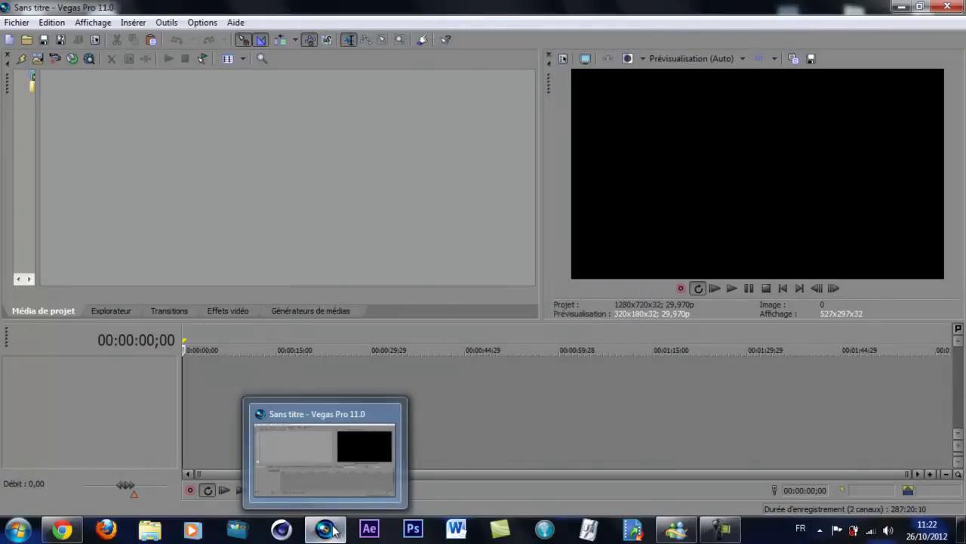
pyautogui.click(334, 530)
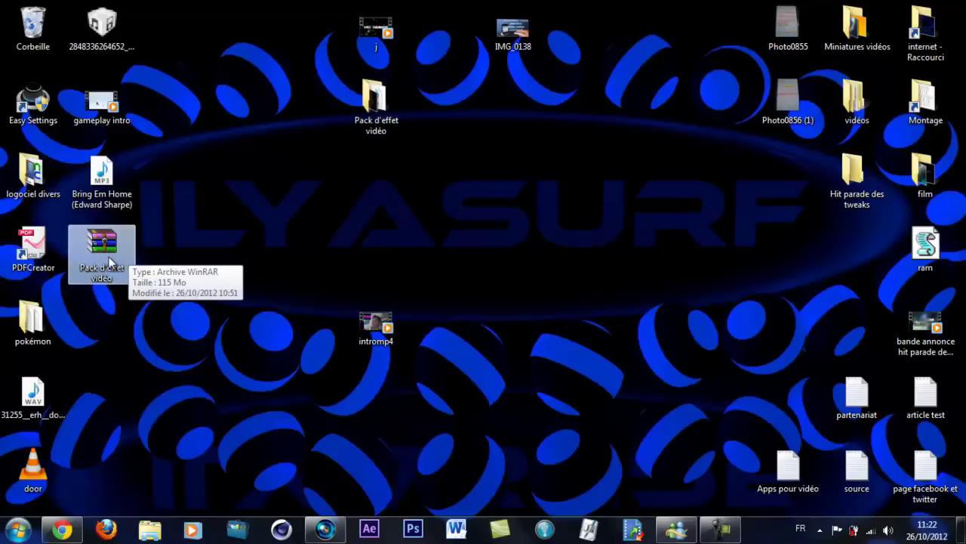
pyautogui.moveTo(102, 261); pyautogui.dragTo(159, 268)
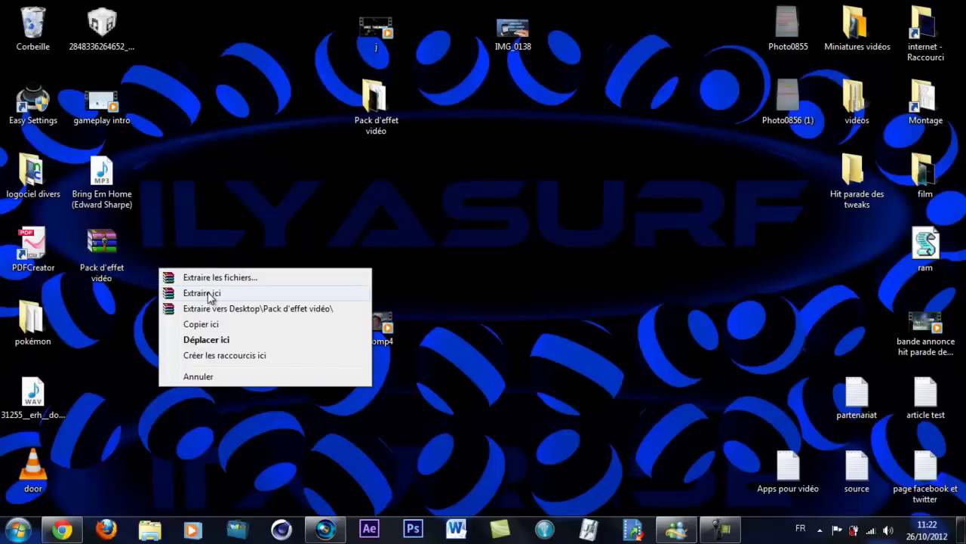
pyautogui.click(189, 292)
pyautogui.doubleClick(376, 102)
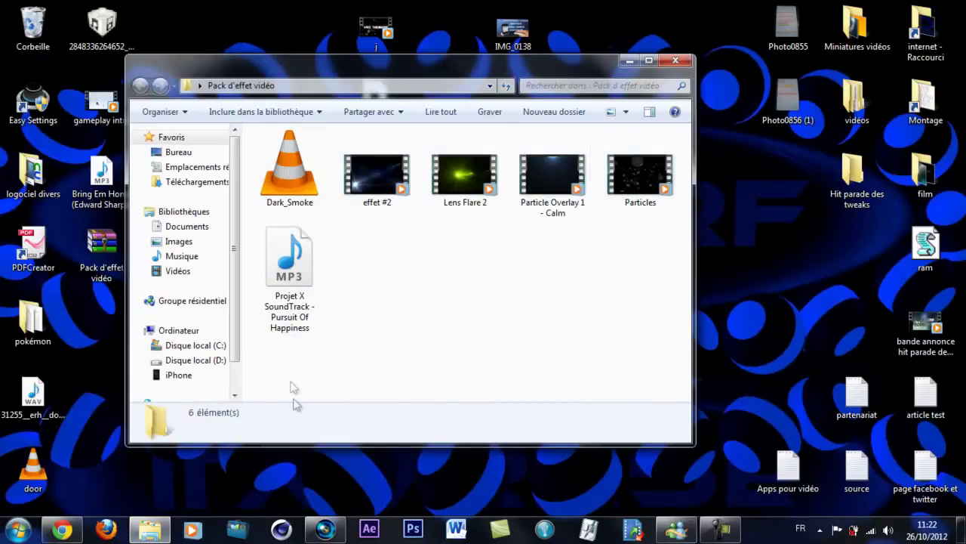
# Step: Import all the files from the Pack d'effet vidéo folder into the Vegas Pro project media and dismiss the audio proxy notice
pyautogui.moveTo(274, 384); pyautogui.dragTo(724, 146)
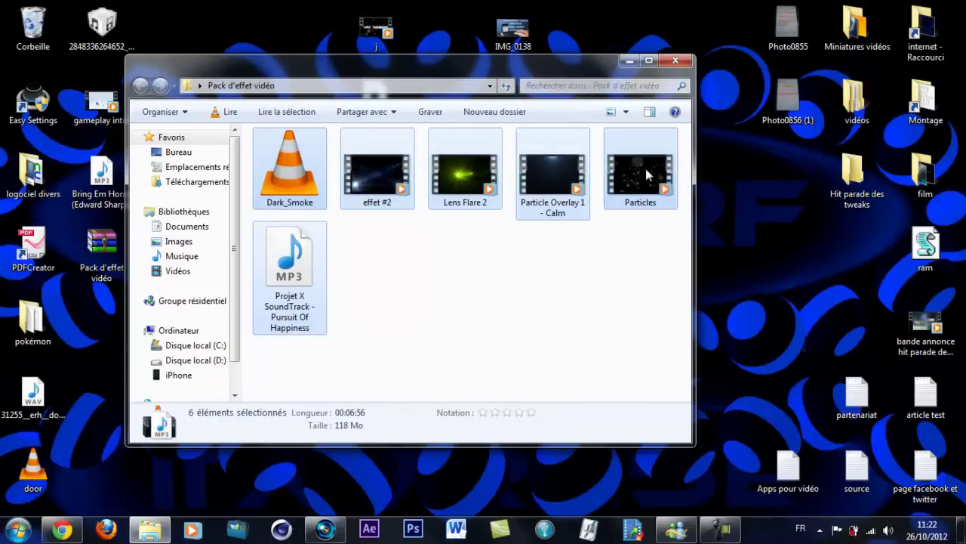
pyautogui.moveTo(646, 177); pyautogui.dragTo(267, 184)
pyautogui.moveTo(203, 160); pyautogui.dragTo(170, 146)
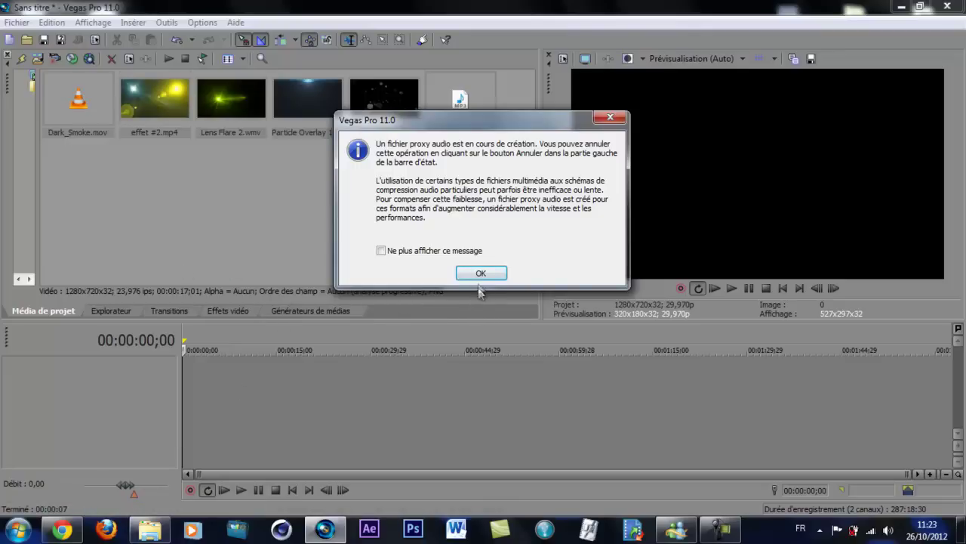
pyautogui.click(481, 273)
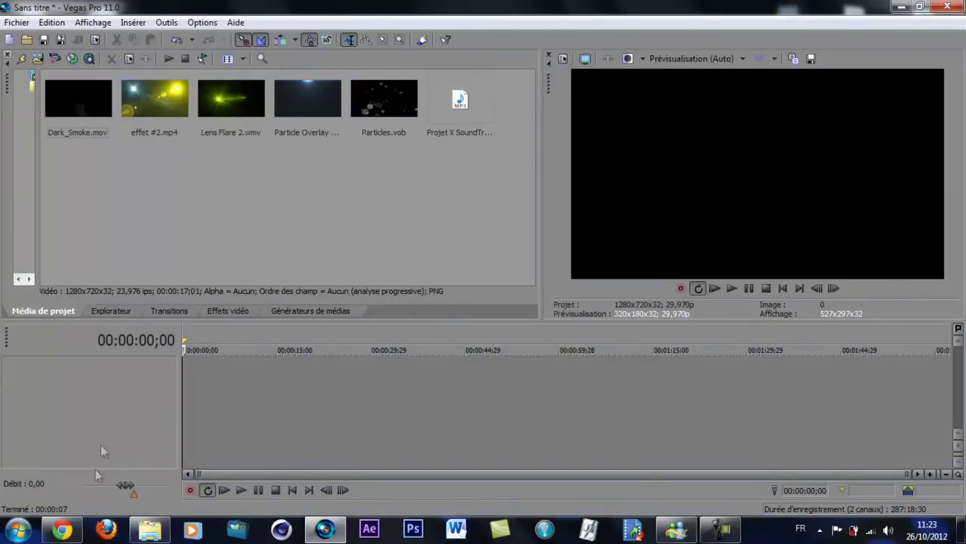
# Step: Switch to Chrome, watch the opening of the reference intro video on YouTube, pause it and return to Vegas Pro
pyautogui.click(62, 528)
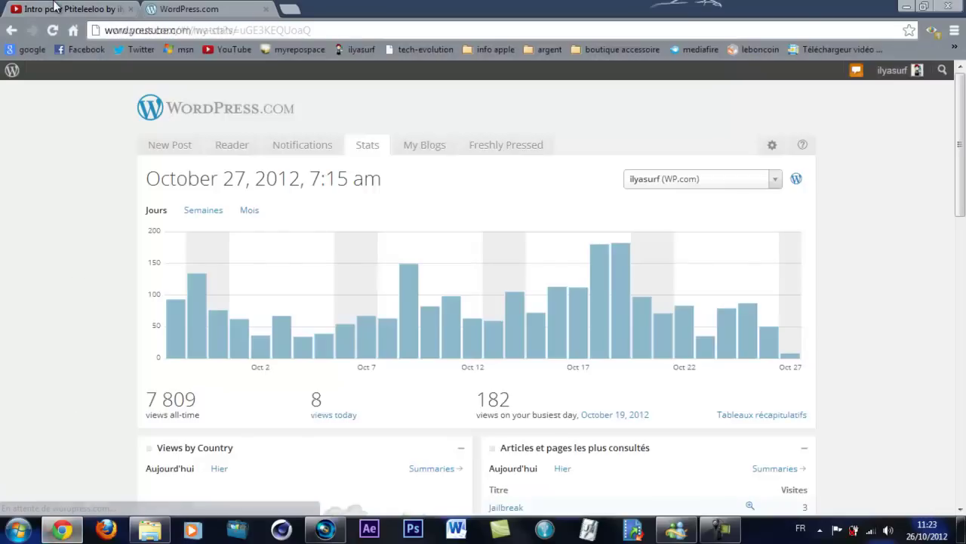
pyautogui.click(54, 7)
pyautogui.moveTo(210, 393)
pyautogui.moveTo(215, 397); pyautogui.dragTo(224, 397)
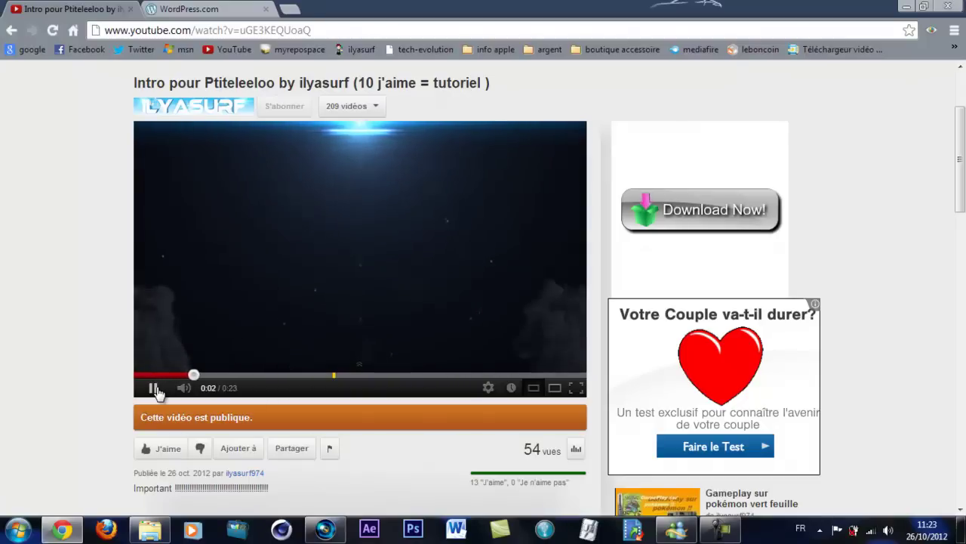
pyautogui.moveTo(194, 396)
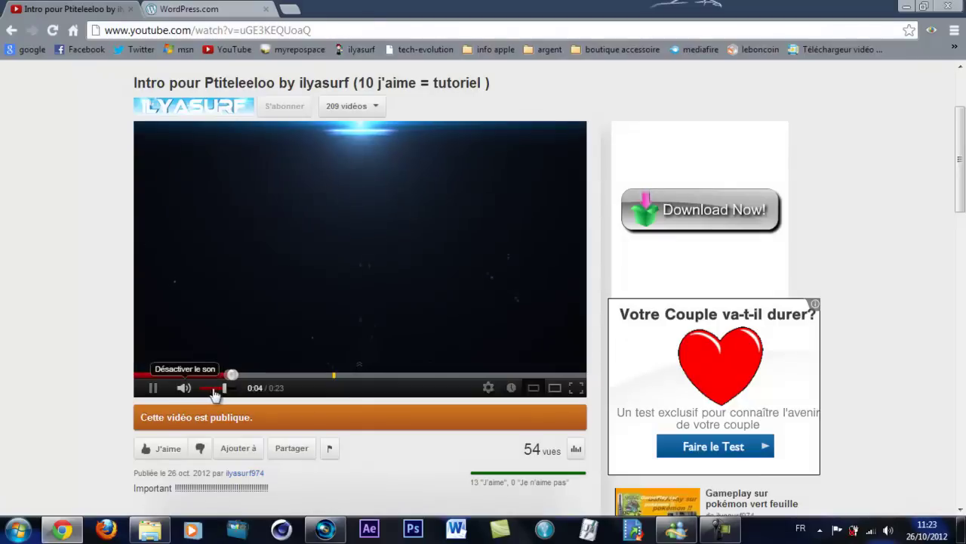
pyautogui.click(153, 389)
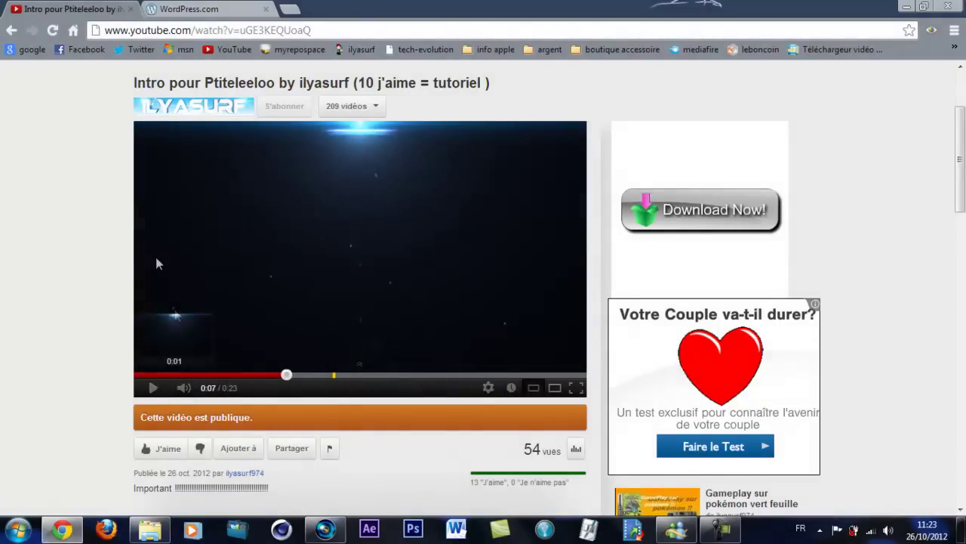
pyautogui.click(60, 531)
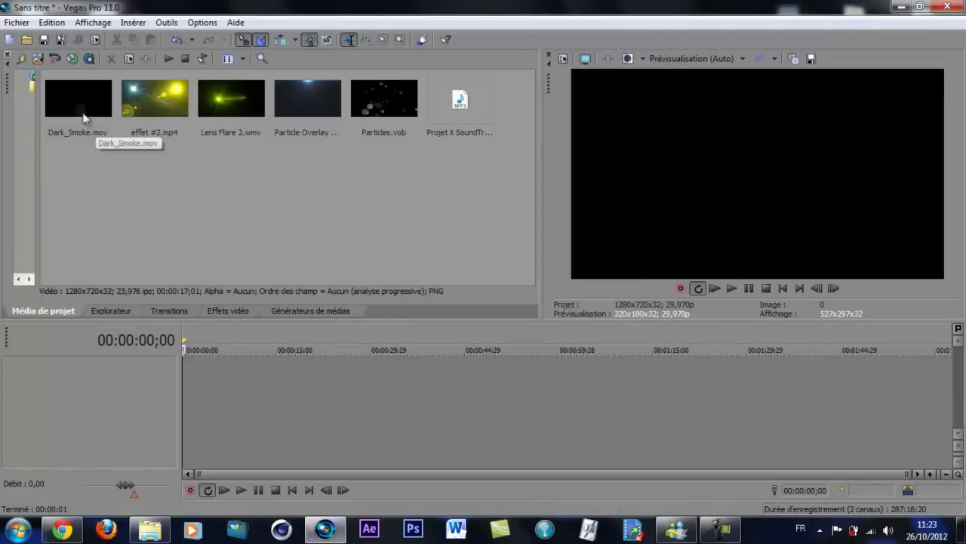
# Step: Place Dark_Smoke.mov at the start of the timeline on two separate stacked video tracks and preview the smoke
pyautogui.click(84, 144)
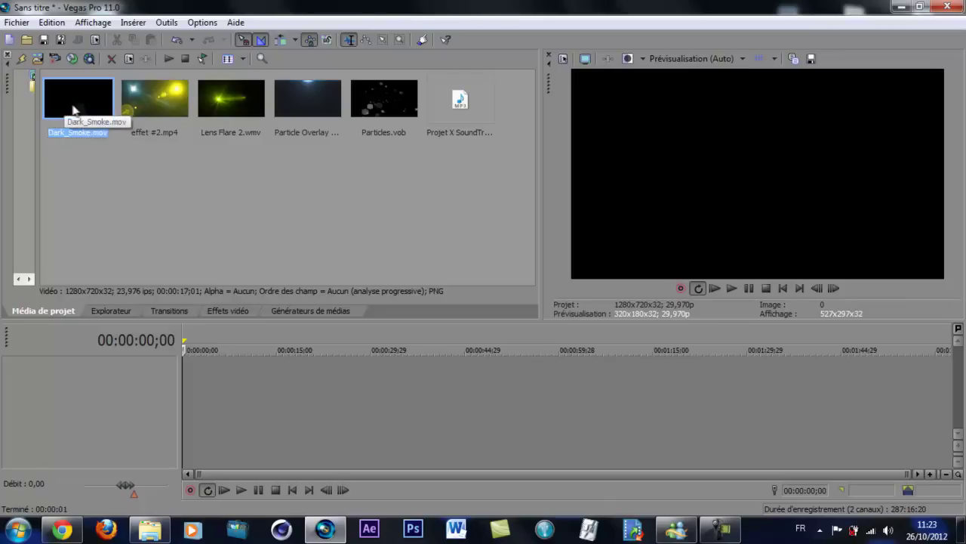
pyautogui.moveTo(68, 109); pyautogui.dragTo(188, 377)
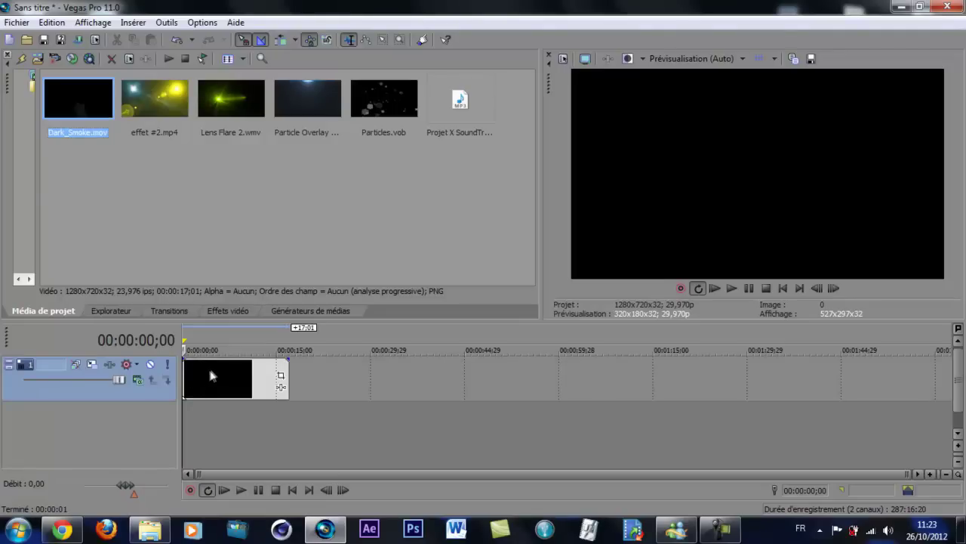
pyautogui.click(219, 376)
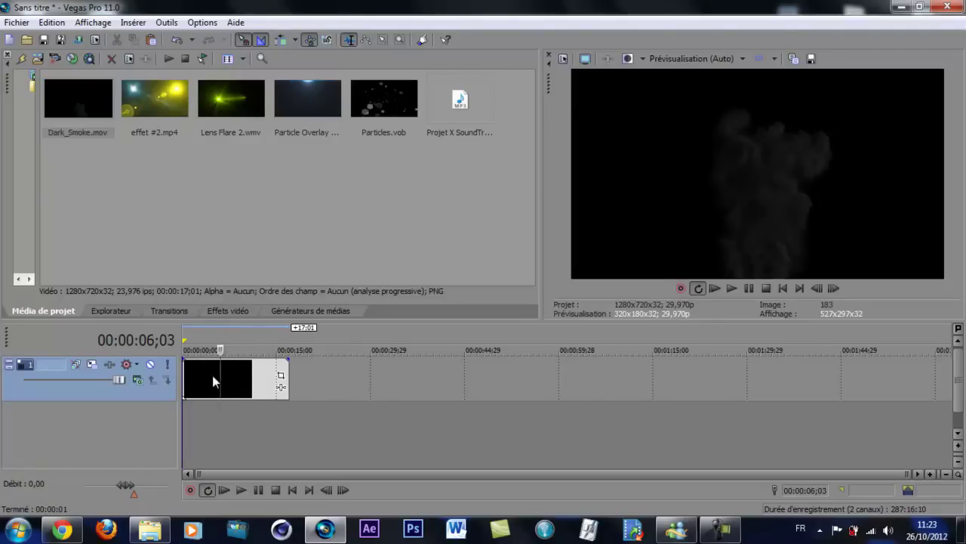
pyautogui.moveTo(222, 381)
pyautogui.mouseDown()
pyautogui.moveTo(245, 381)
pyautogui.moveTo(202, 379)
pyautogui.moveTo(228, 384)
pyautogui.mouseUp()
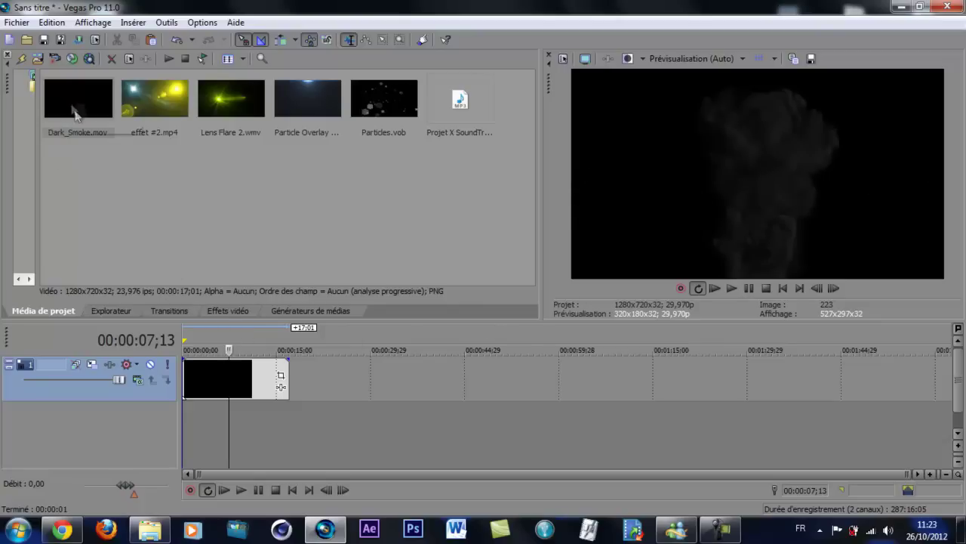
pyautogui.moveTo(70, 111); pyautogui.dragTo(187, 413)
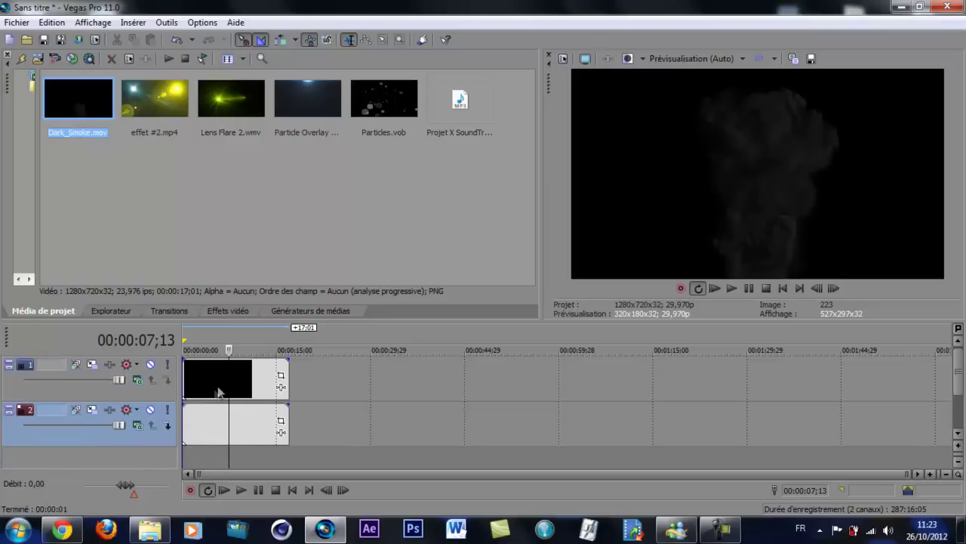
pyautogui.moveTo(230, 387)
pyautogui.mouseDown()
pyautogui.moveTo(183, 387)
pyautogui.moveTo(218, 389)
pyautogui.mouseUp()
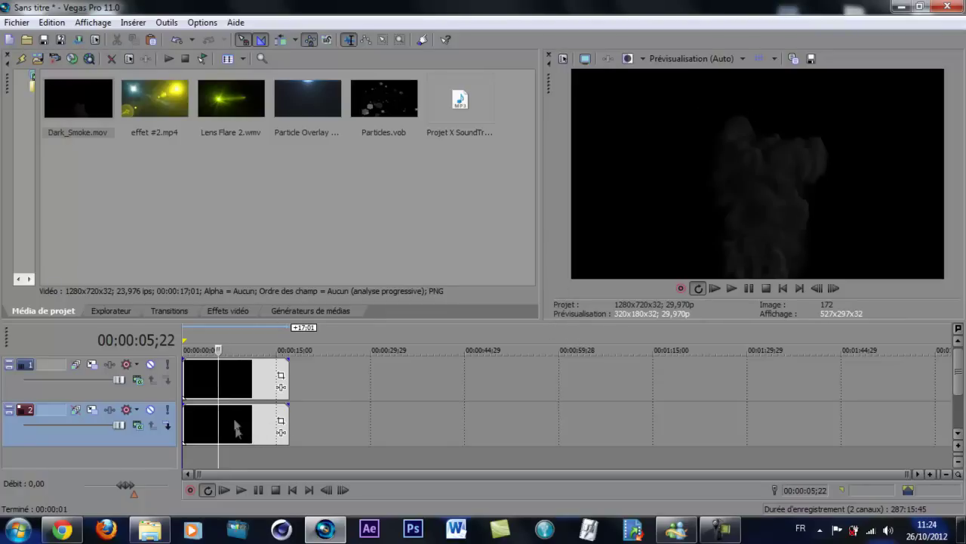
# Step: Set the compositing mode of both smoke tracks to Écran
pyautogui.click(206, 372)
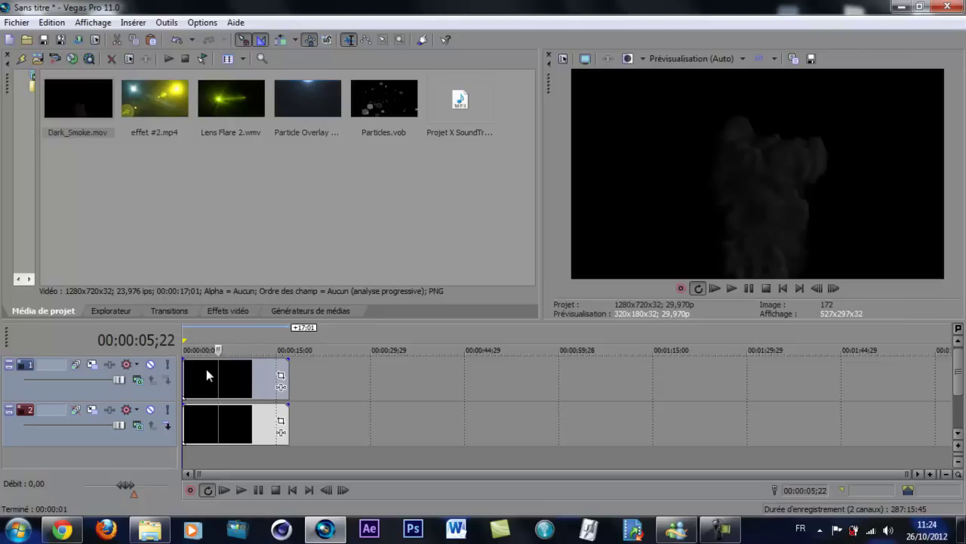
pyautogui.click(140, 384)
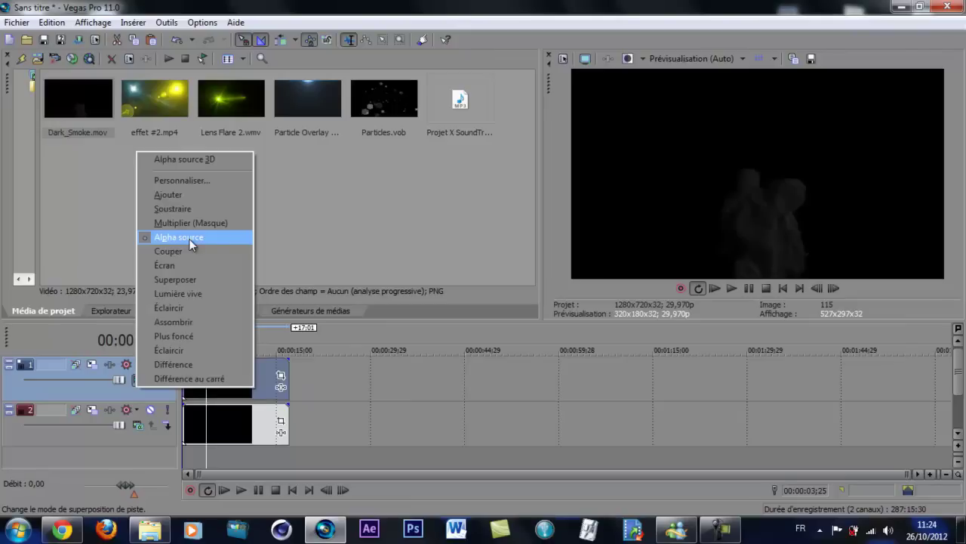
pyautogui.click(189, 264)
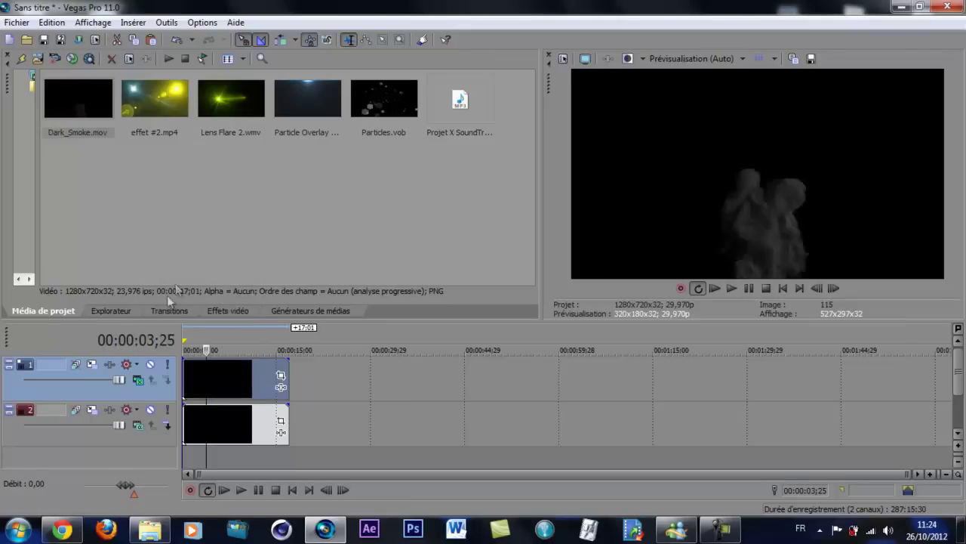
pyautogui.click(194, 438)
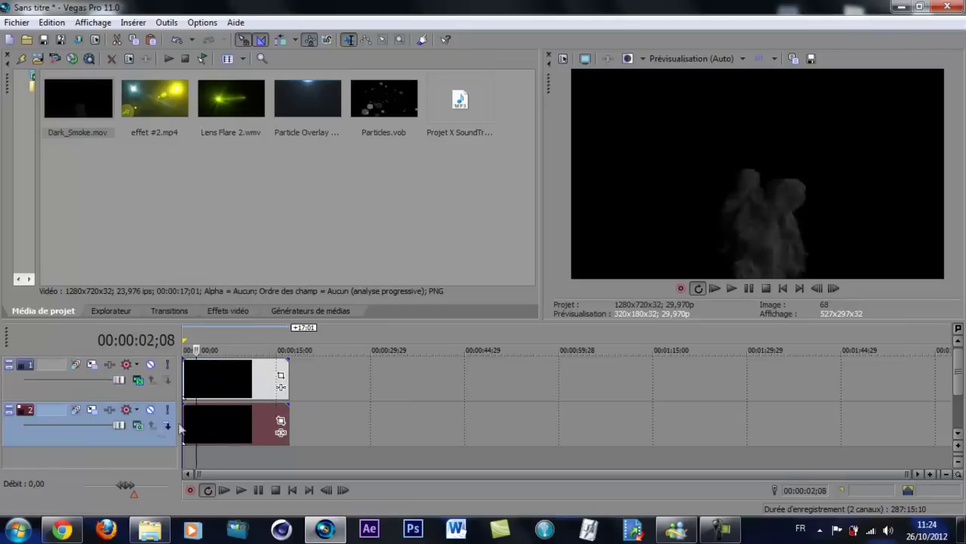
pyautogui.click(138, 425)
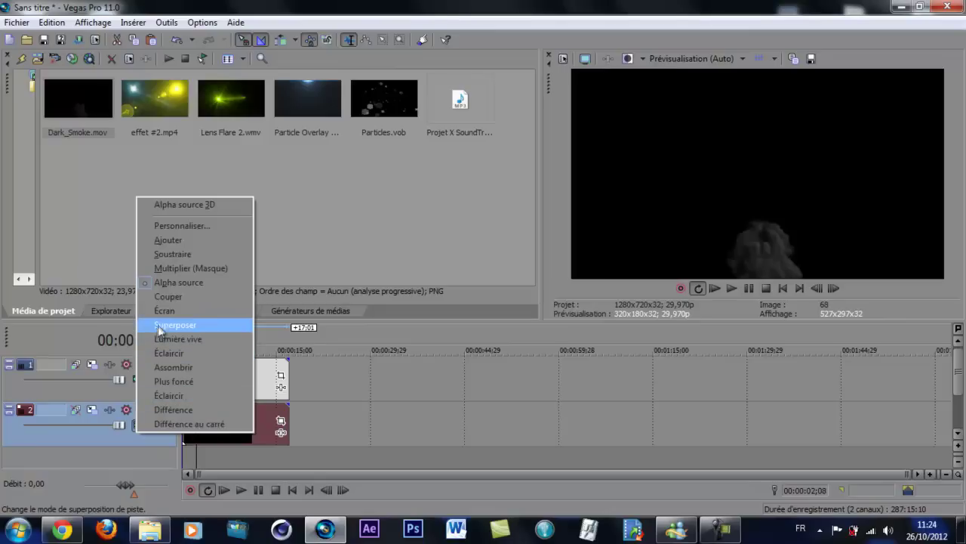
pyautogui.click(172, 311)
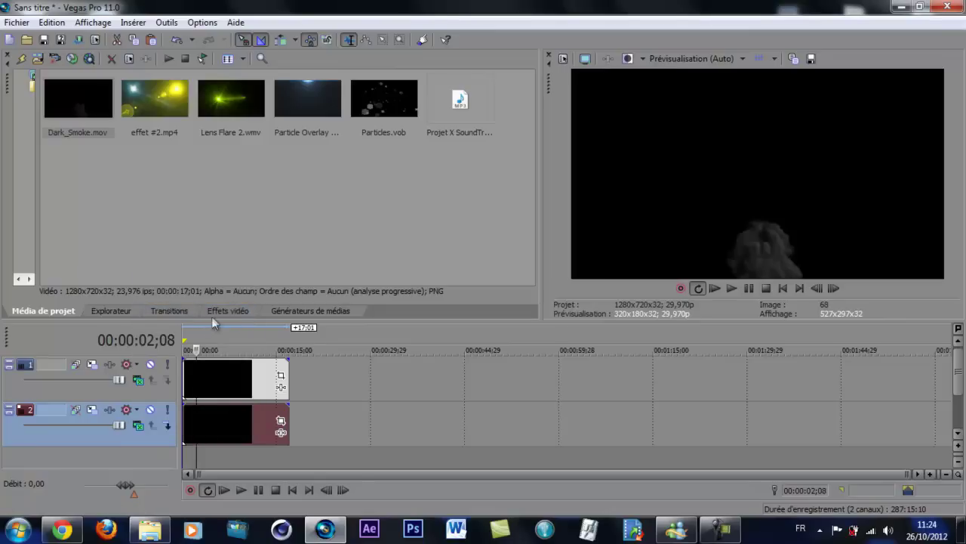
# Step: In the upper Dark_Smoke event's pan/crop, shift the frame horizontally to centre X 0,0 so the smoke sits at the image's right edge
pyautogui.click(223, 375)
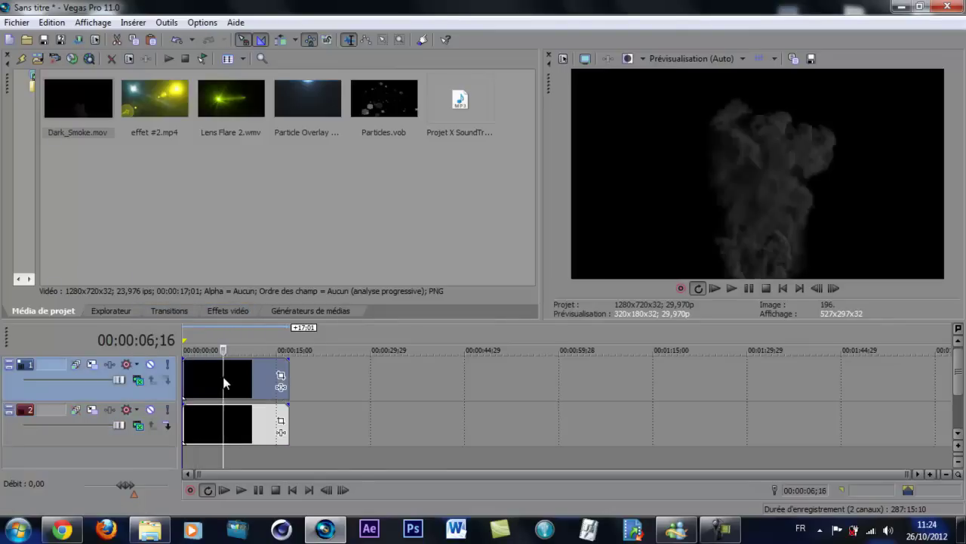
pyautogui.click(281, 378)
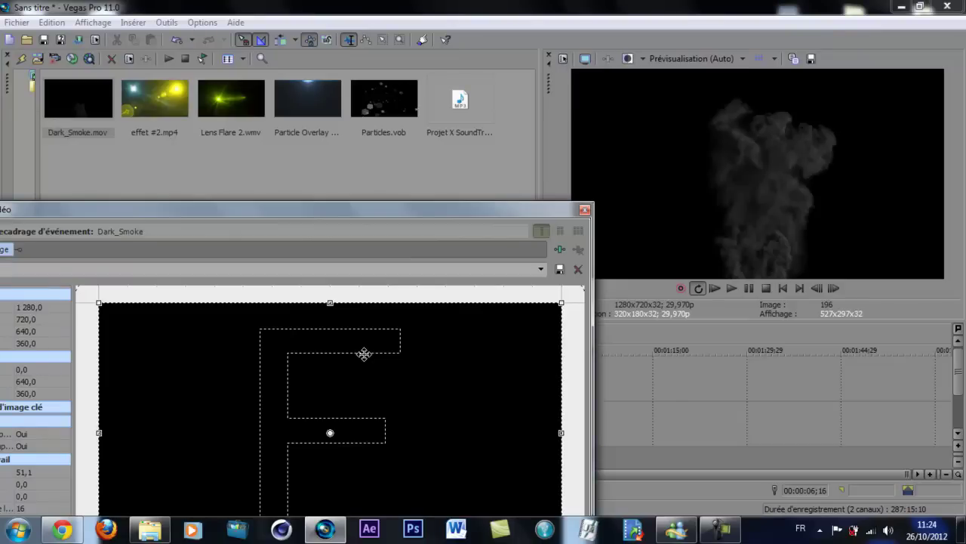
pyautogui.scroll(-6, 364, 353)
pyautogui.scroll(-2, 372, 366)
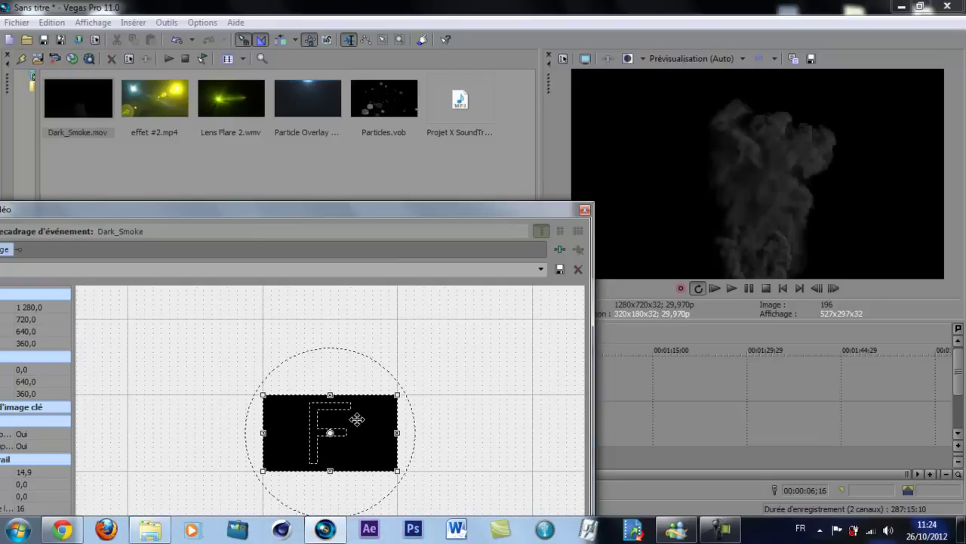
pyautogui.moveTo(332, 427); pyautogui.dragTo(262, 427)
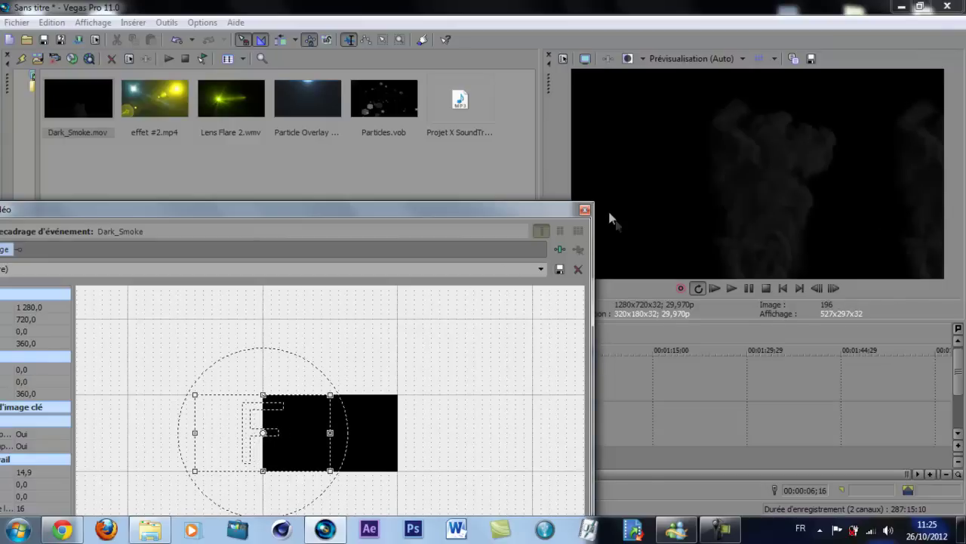
pyautogui.click(585, 210)
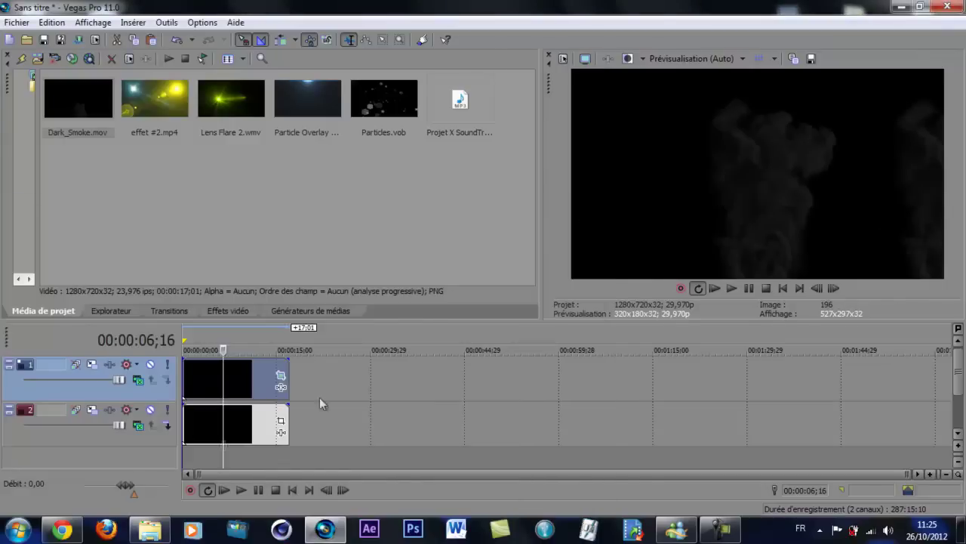
# Step: Shift the lower Dark_Smoke event's crop frame to centre X 1 200,0, placing its smoke at the left edge, and nudge the upper smoke slightly inward
pyautogui.click(235, 423)
pyautogui.click(281, 421)
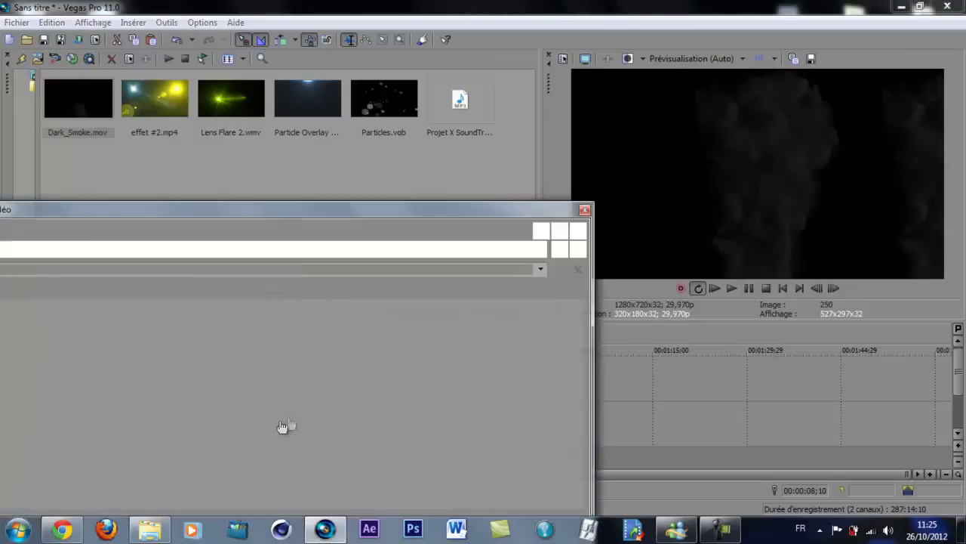
pyautogui.moveTo(310, 405); pyautogui.dragTo(504, 410)
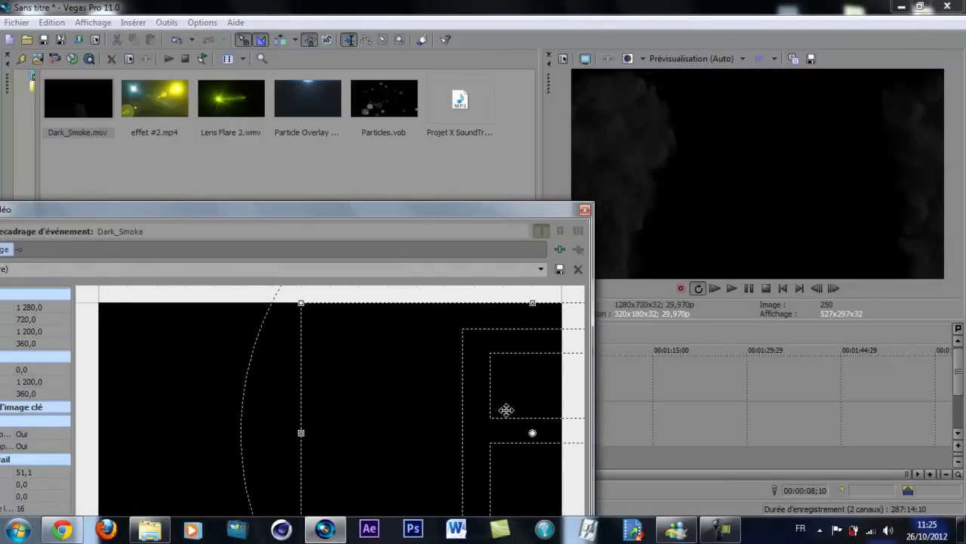
pyautogui.click(584, 210)
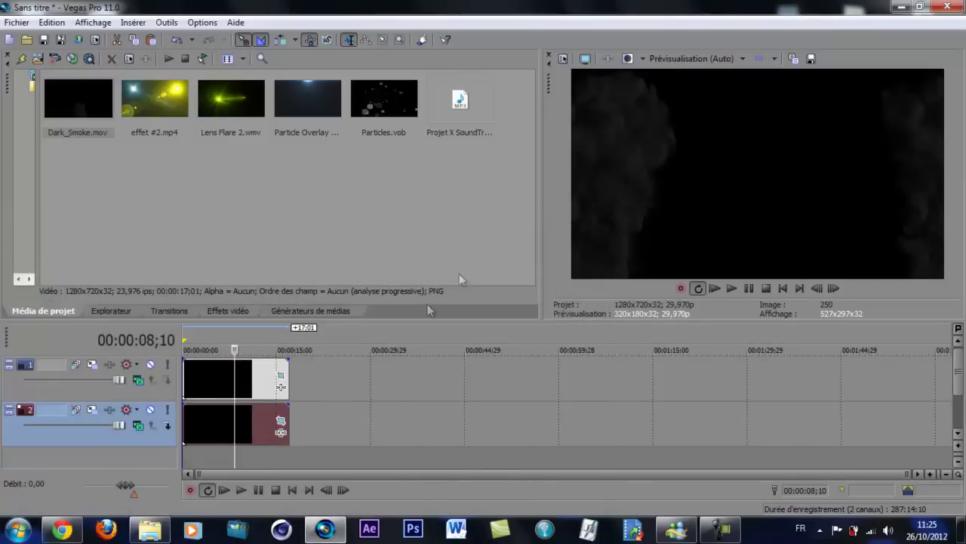
pyautogui.click(280, 380)
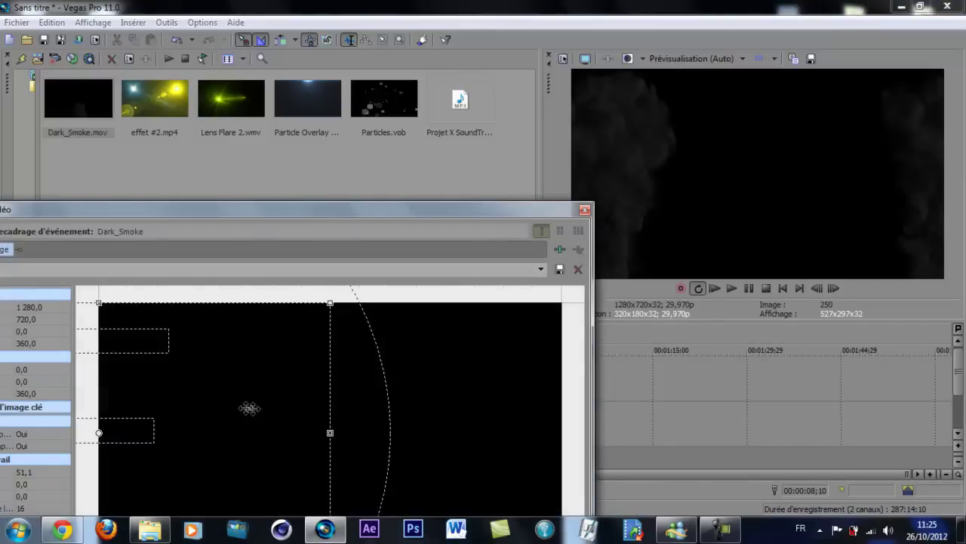
pyautogui.click(585, 210)
# Step: Preview both smoke columns at several points along the timeline and compare them with the paused reference intro in Chrome
pyautogui.click(220, 393)
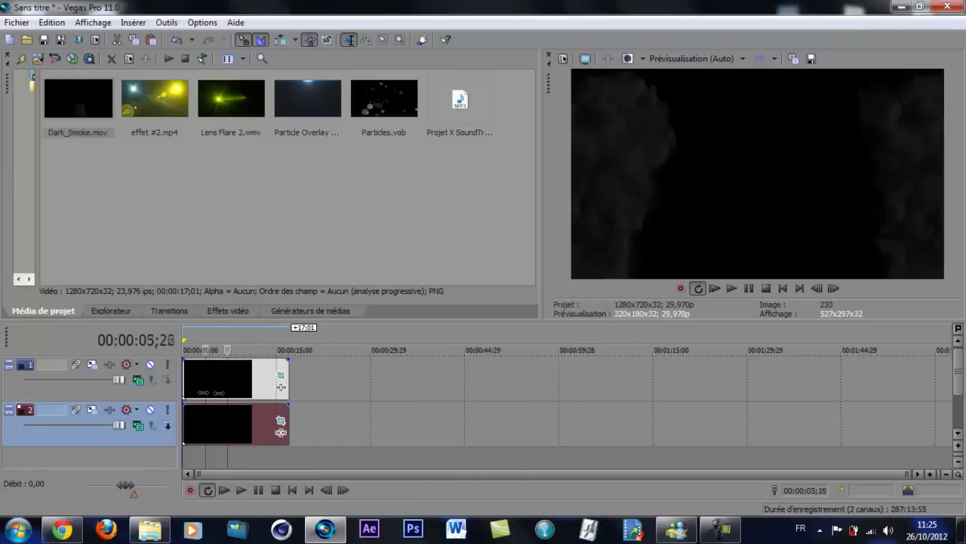
pyautogui.click(184, 393)
pyautogui.click(203, 391)
pyautogui.click(221, 391)
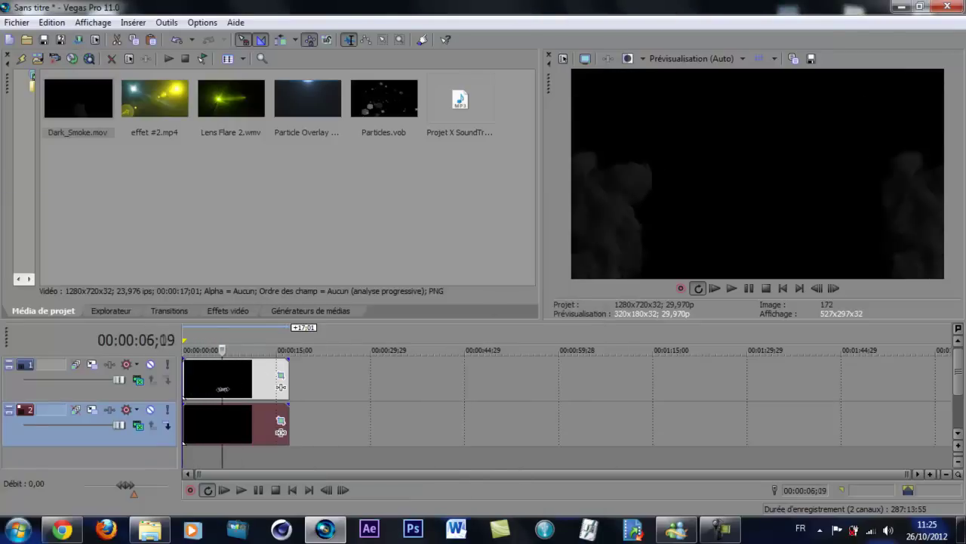
pyautogui.click(238, 391)
pyautogui.click(259, 390)
pyautogui.click(230, 392)
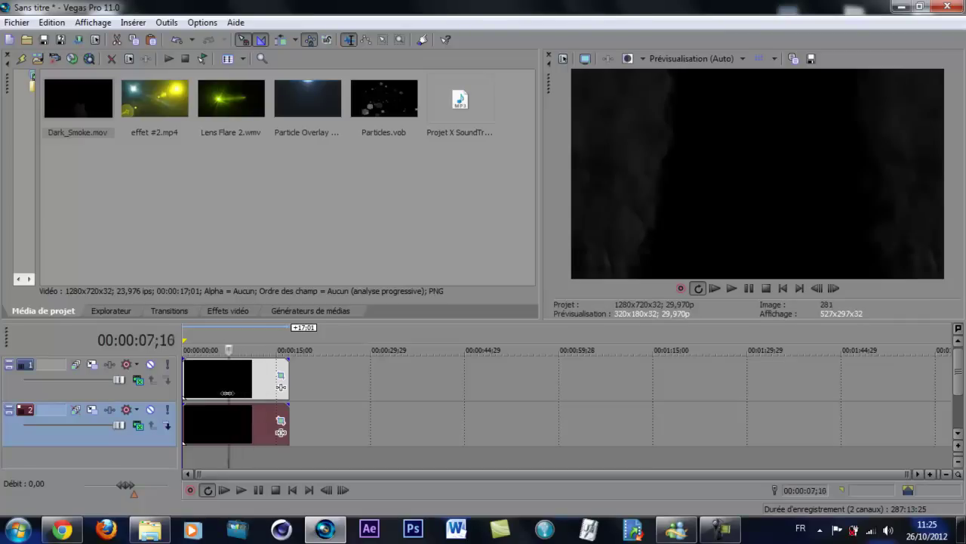
pyautogui.click(222, 392)
pyautogui.click(238, 393)
pyautogui.click(241, 394)
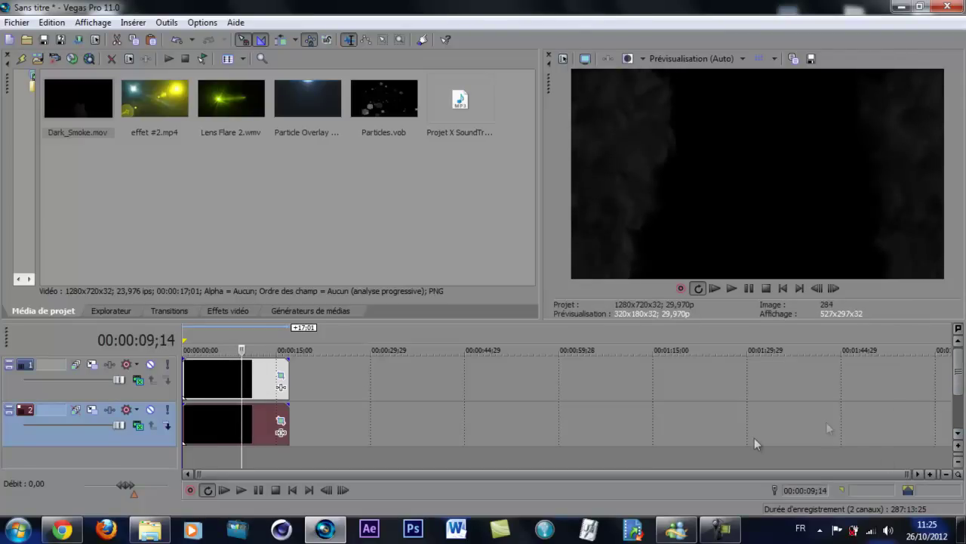
pyautogui.click(63, 531)
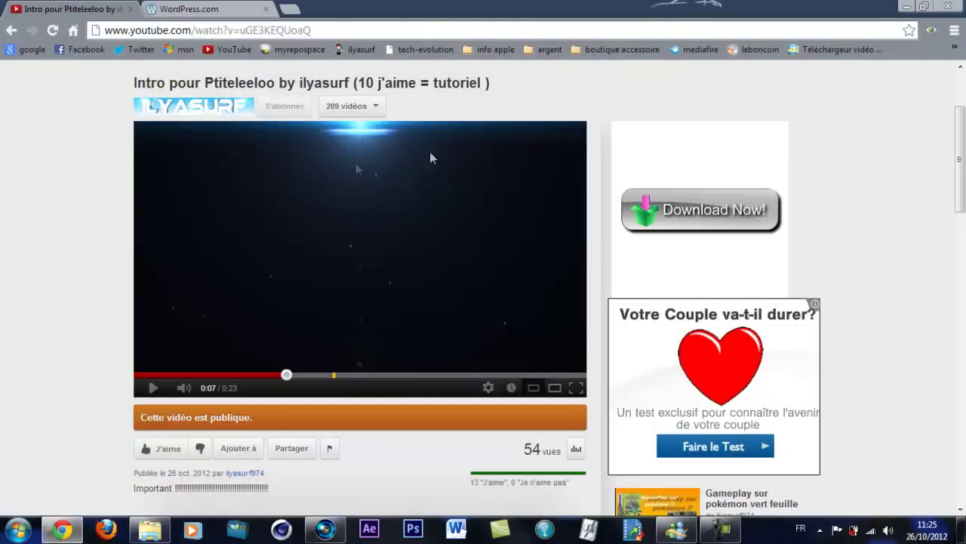
pyautogui.click(63, 531)
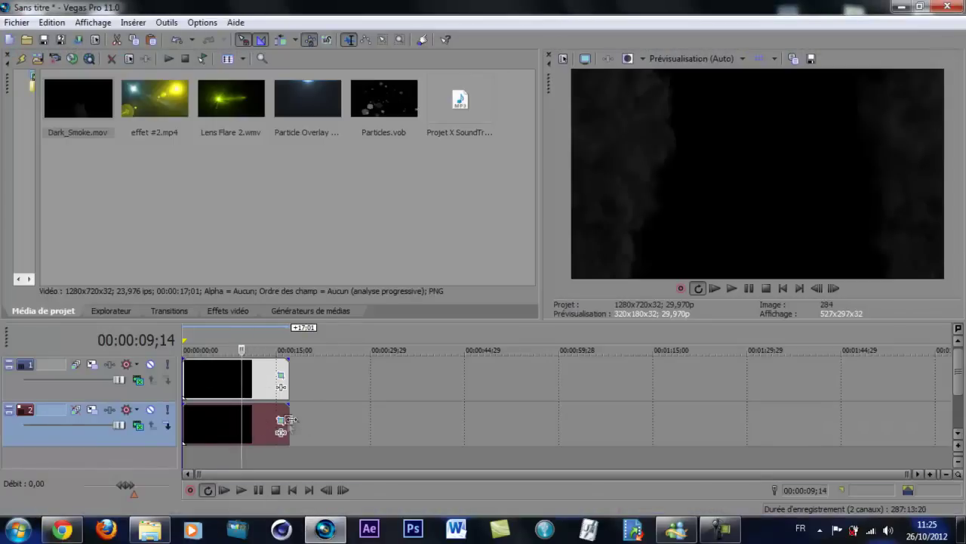
# Step: Insert a video track above the smoke tracks and place Particle Overlay 1 - Calm.mp4 at its start
pyautogui.click(166, 398)
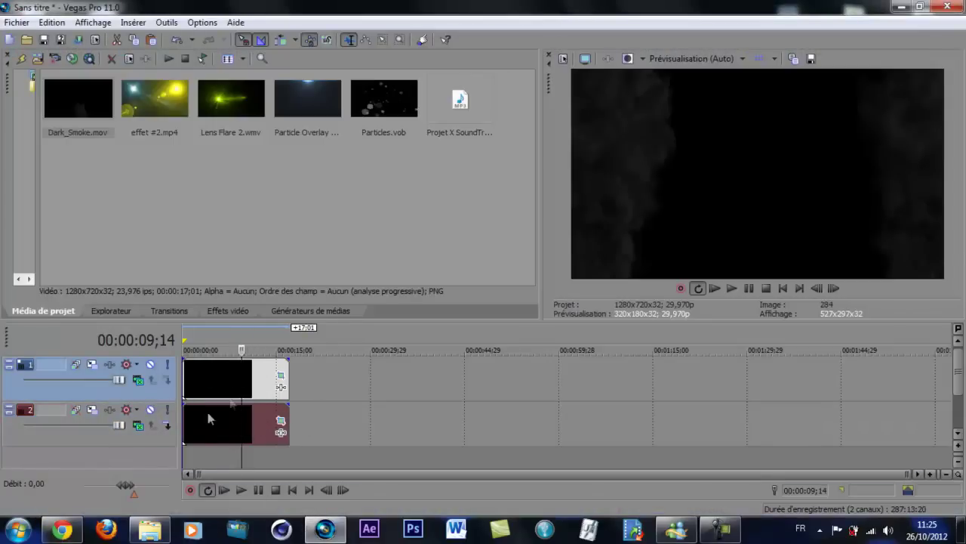
pyautogui.rightClick(154, 394)
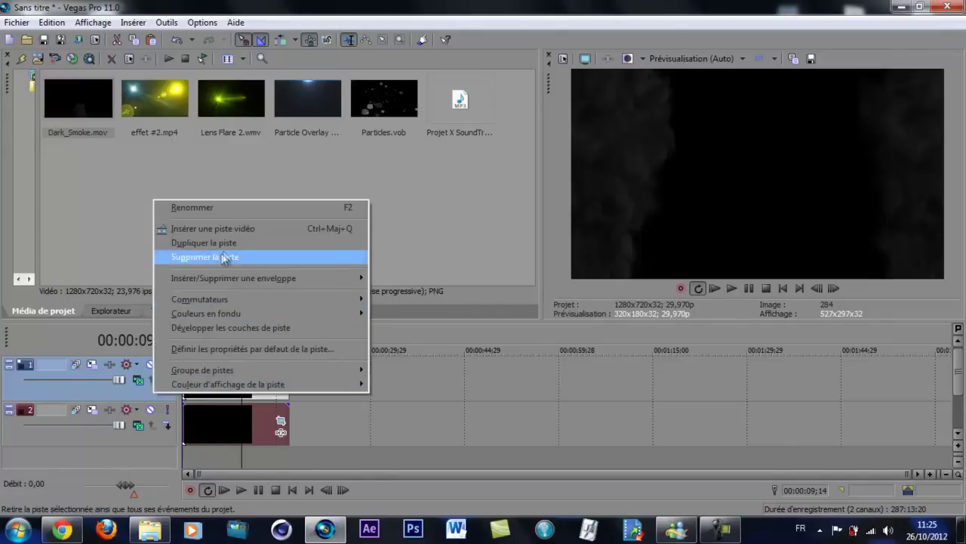
pyautogui.click(251, 230)
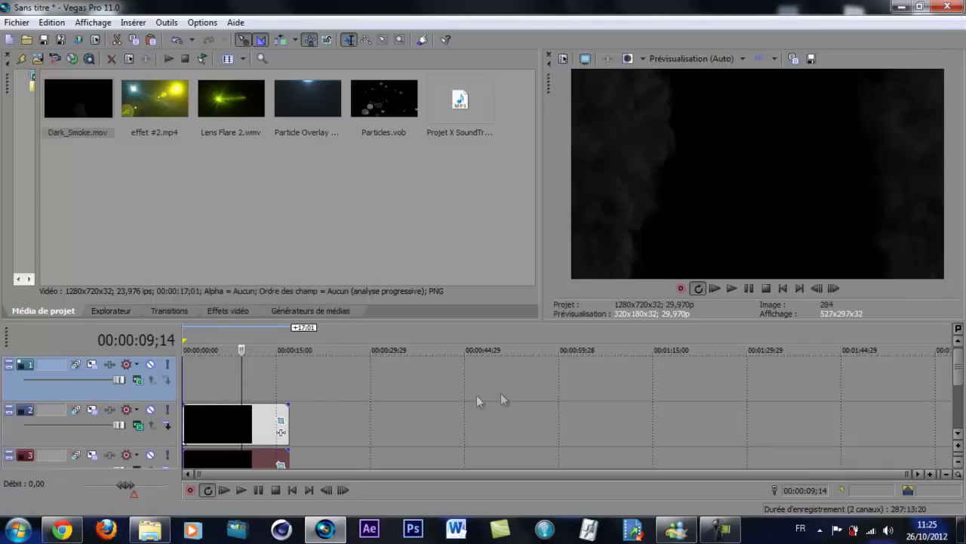
pyautogui.click(299, 106)
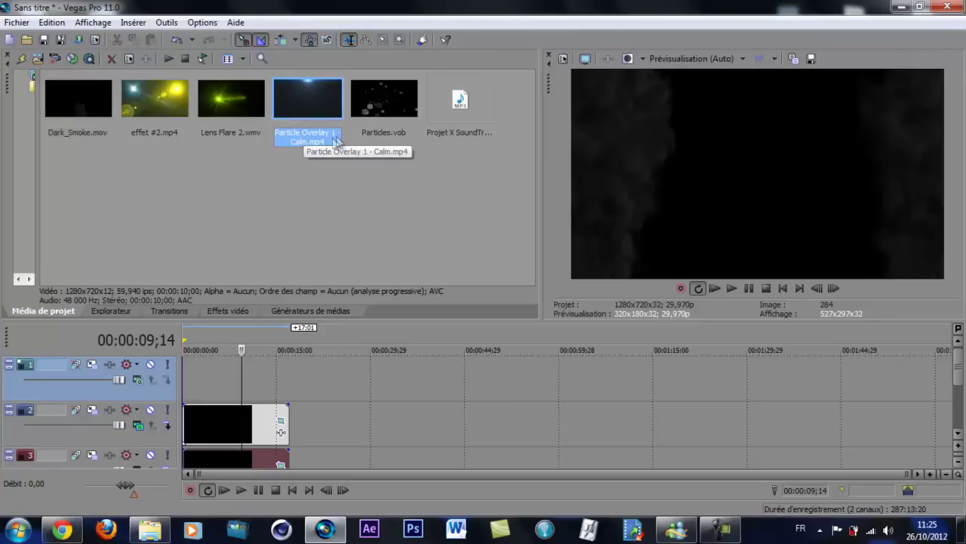
pyautogui.moveTo(311, 115); pyautogui.dragTo(189, 387)
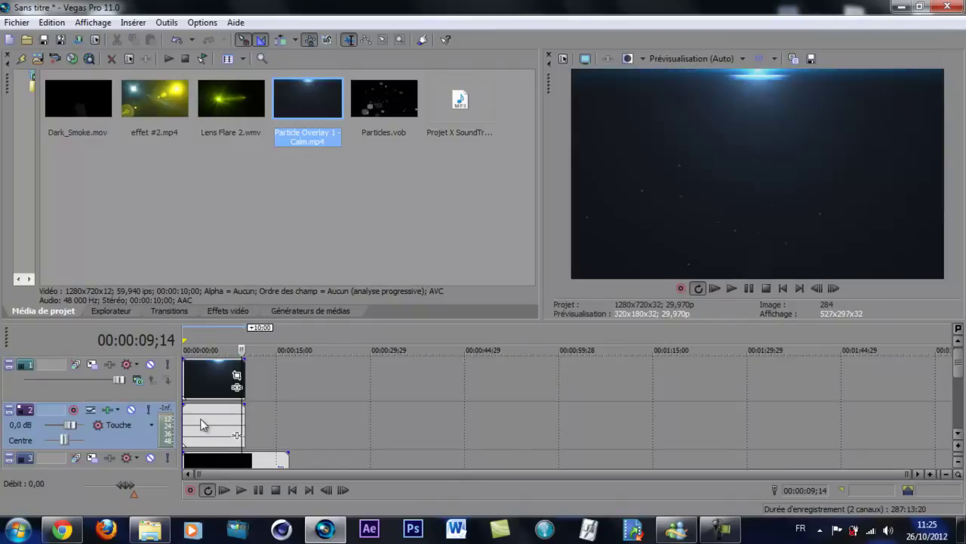
# Step: Mute the audio event of Particle Overlay 1 - Calm through its properties (Rendre muet)
pyautogui.click(202, 423)
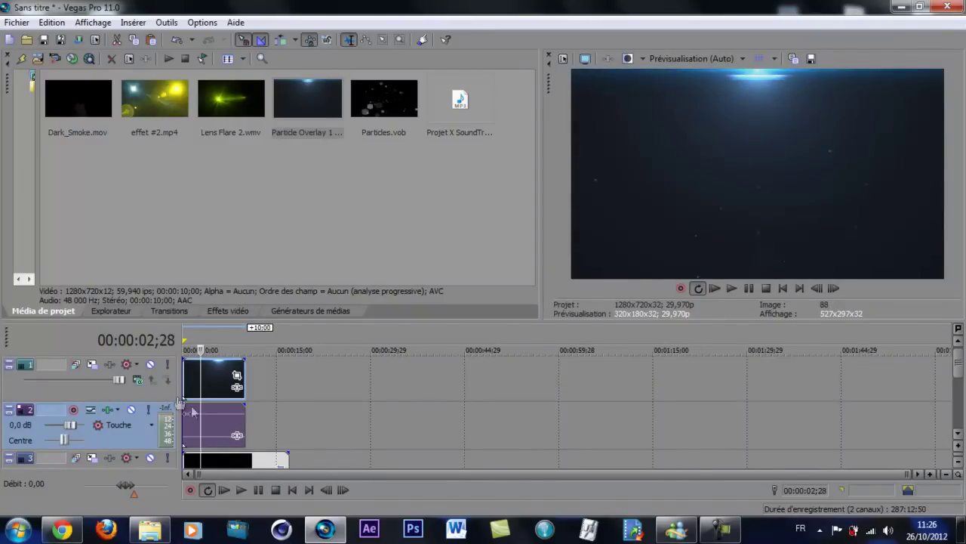
pyautogui.moveTo(197, 419)
pyautogui.mouseDown()
pyautogui.moveTo(222, 420)
pyautogui.moveTo(183, 420)
pyautogui.mouseUp()
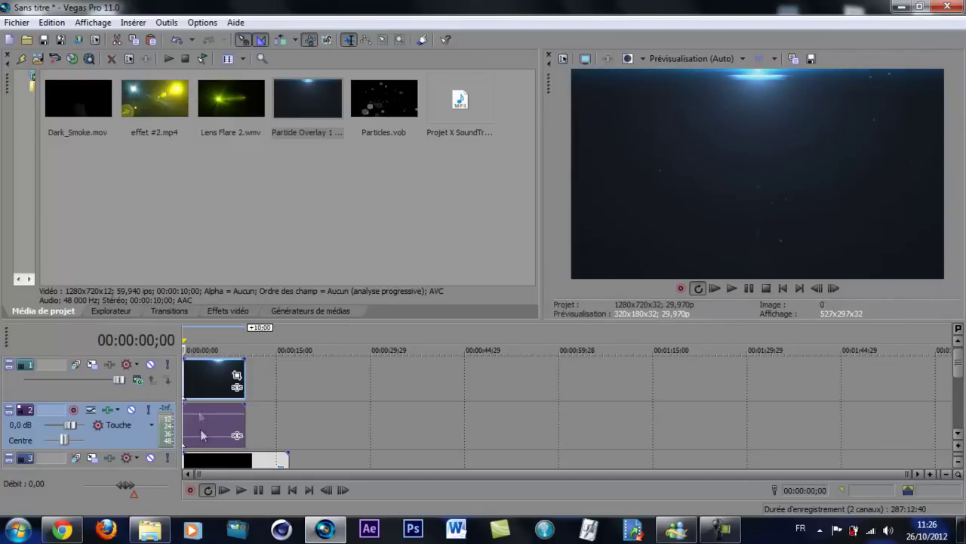
pyautogui.rightClick(217, 424)
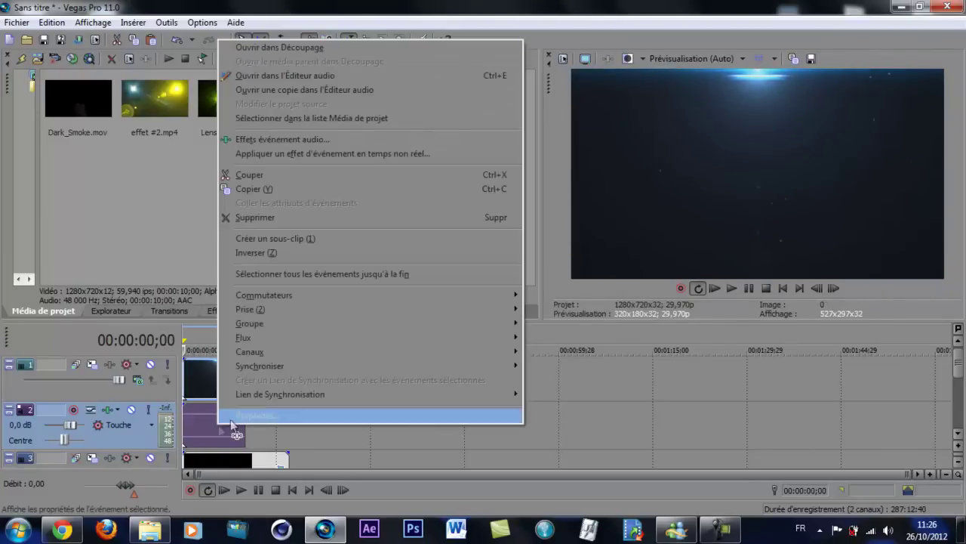
pyautogui.click(244, 416)
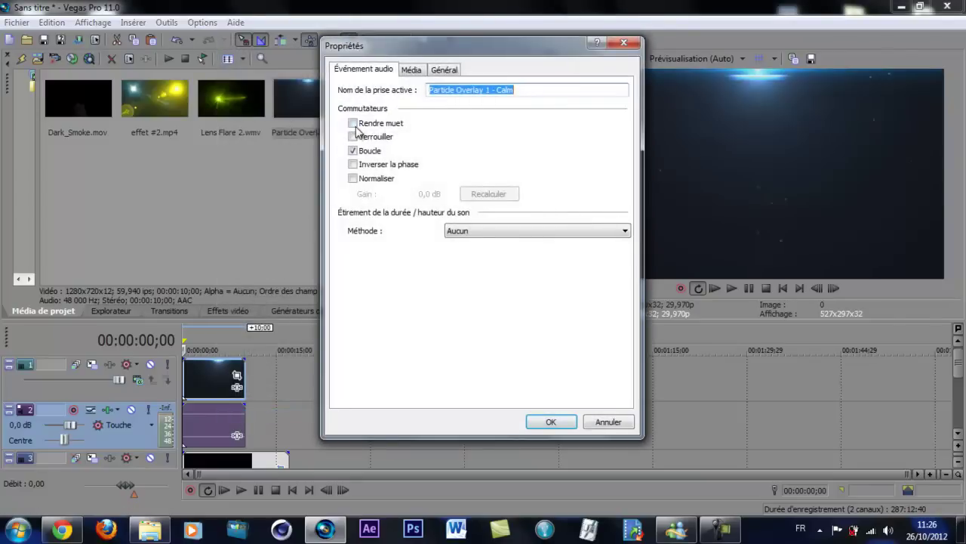
pyautogui.click(353, 124)
pyautogui.click(555, 421)
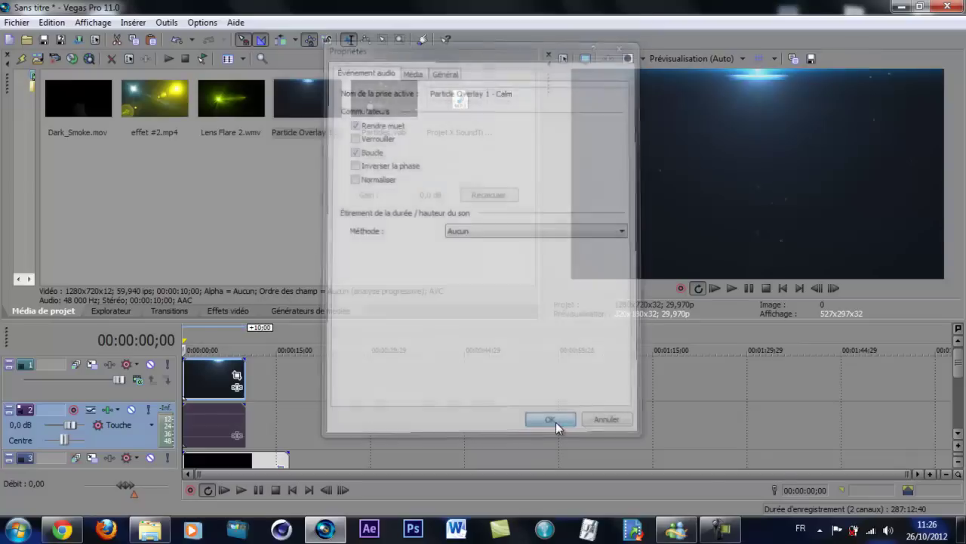
# Step: Review the particle overlay at a few points and set its track's compositing mode to Écran
pyautogui.click(196, 380)
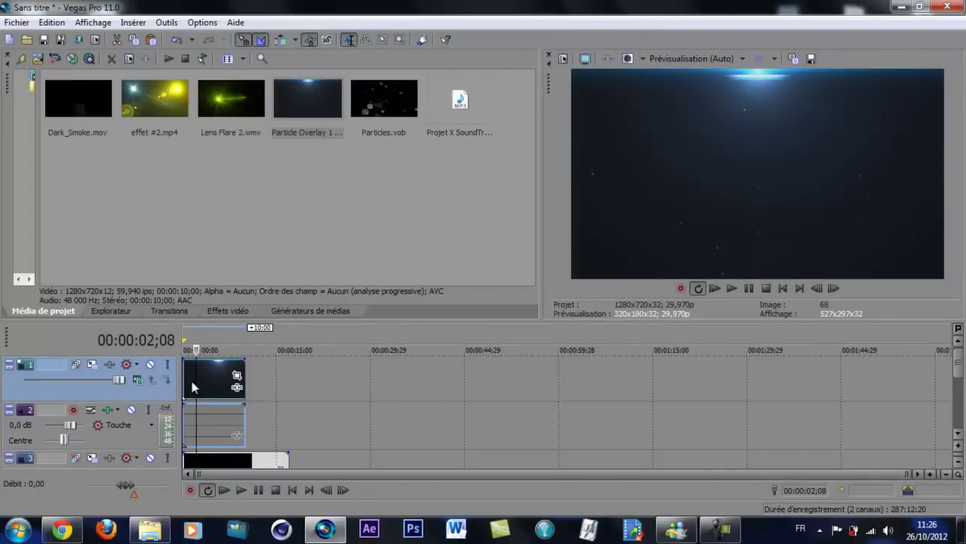
pyautogui.click(203, 384)
pyautogui.moveTo(203, 385)
pyautogui.mouseDown()
pyautogui.moveTo(184, 384)
pyautogui.moveTo(216, 385)
pyautogui.moveTo(194, 386)
pyautogui.mouseUp()
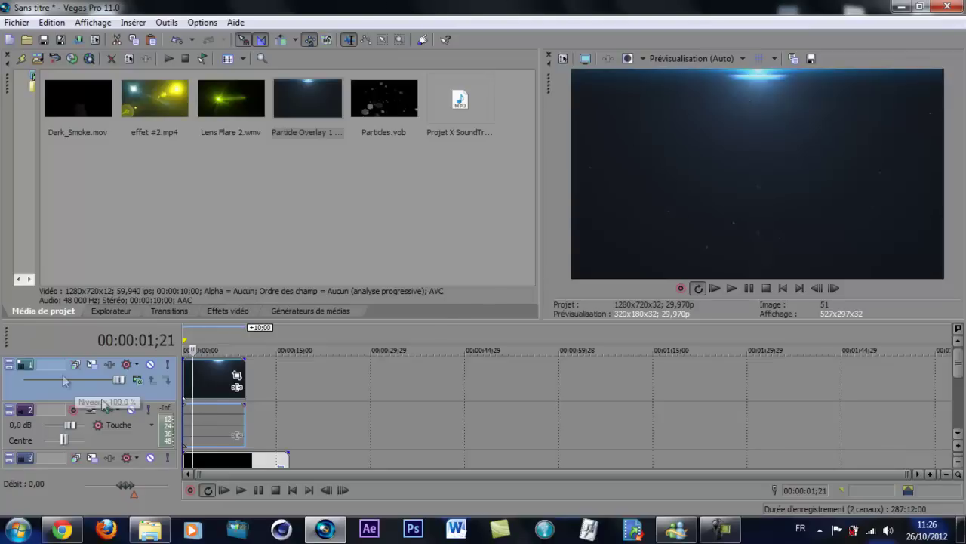
pyautogui.click(139, 383)
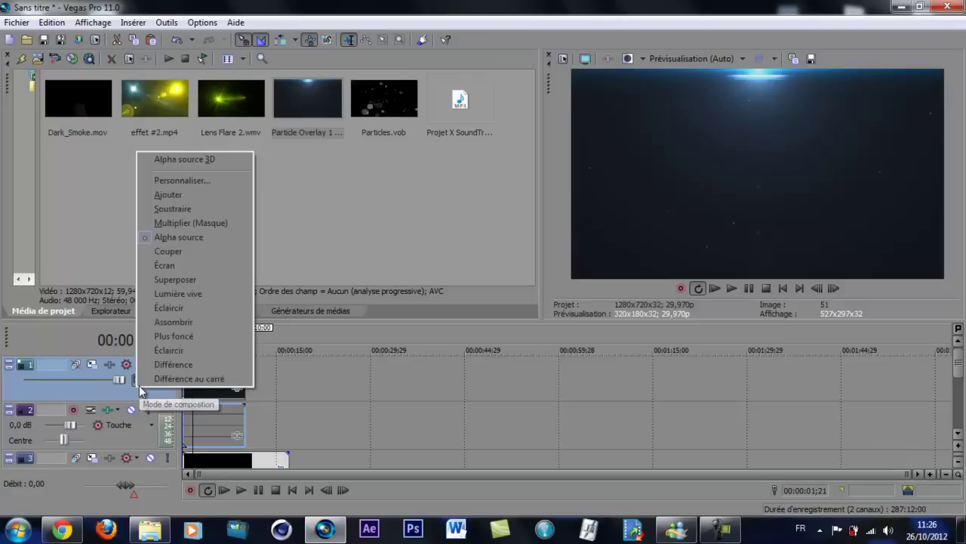
pyautogui.click(193, 270)
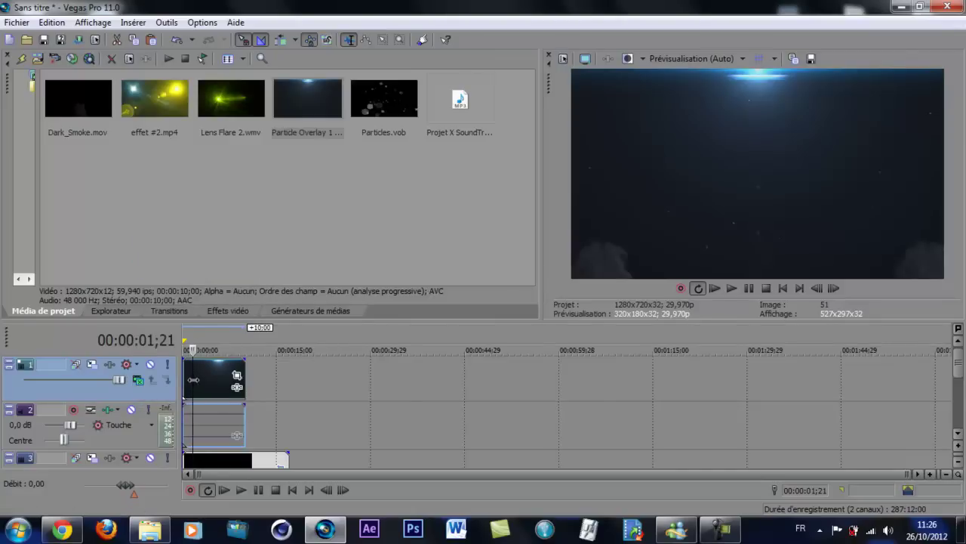
# Step: Preview the overlay blended with the smoke and extend the overlay event to the end of the smoke clips
pyautogui.moveTo(196, 379); pyautogui.dragTo(218, 384)
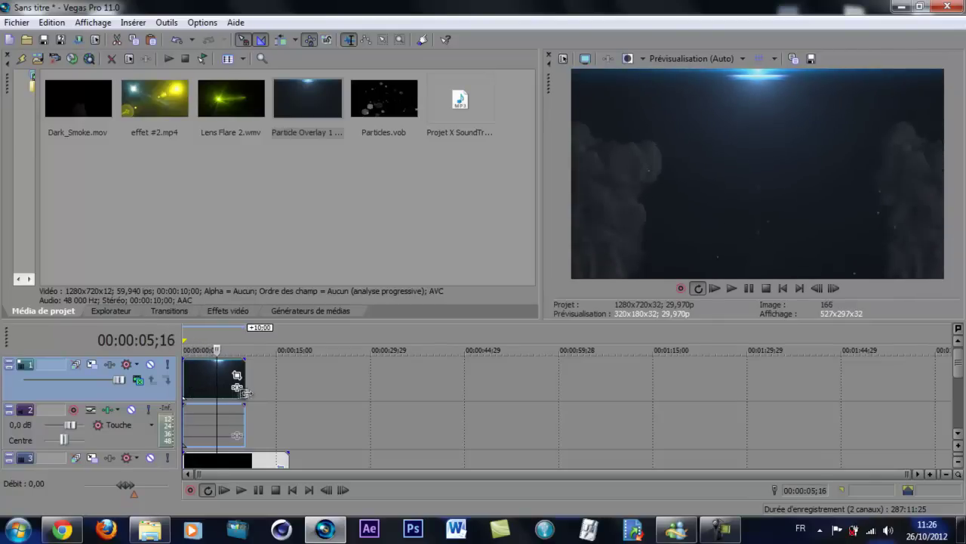
pyautogui.moveTo(245, 389); pyautogui.dragTo(285, 391)
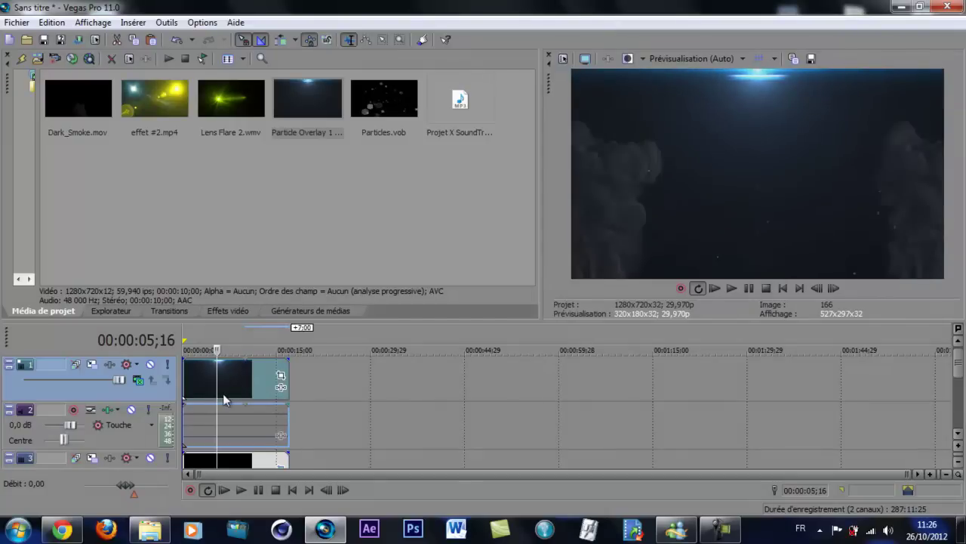
pyautogui.moveTo(217, 393); pyautogui.dragTo(183, 410)
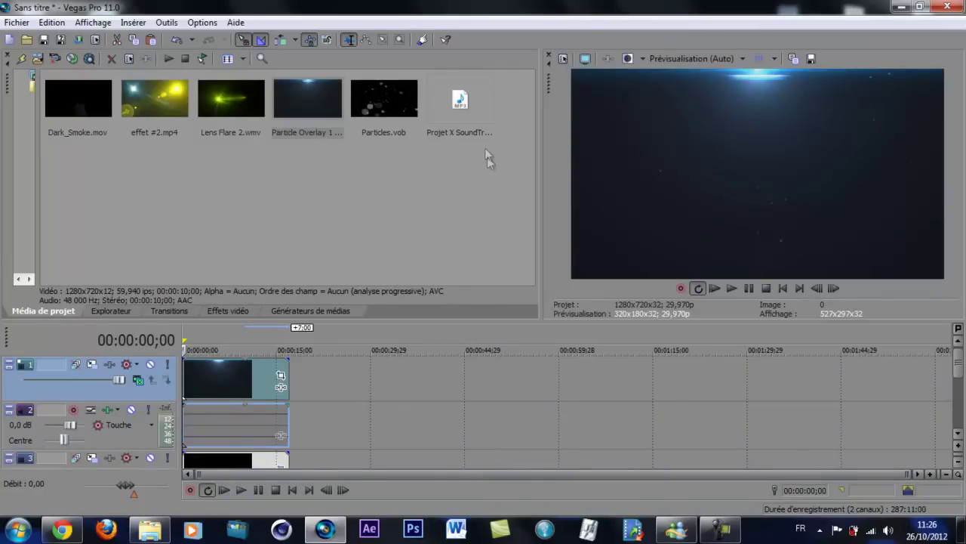
# Step: Switch to Chrome, replay the reference intro from its beginning and pause it at about 3 seconds
pyautogui.click(460, 129)
pyautogui.click(62, 528)
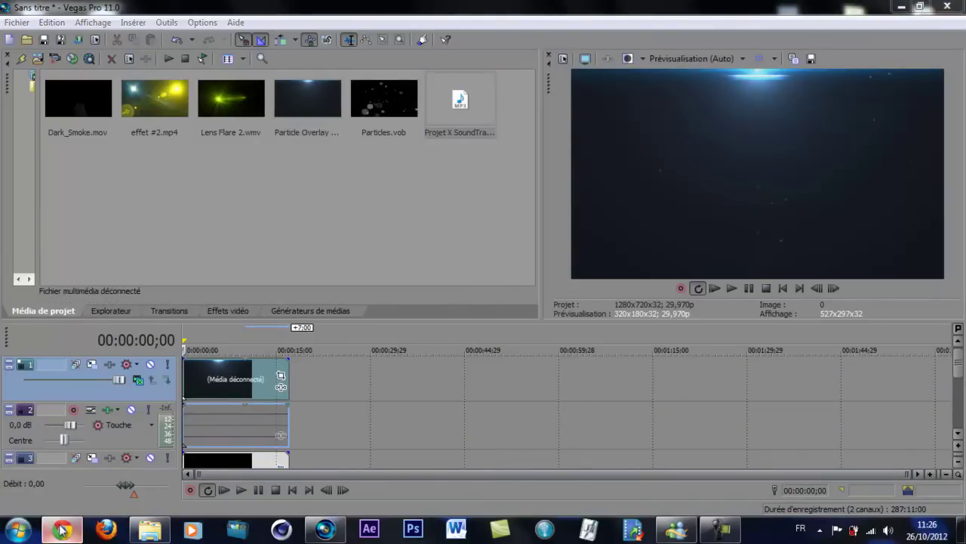
pyautogui.click(142, 376)
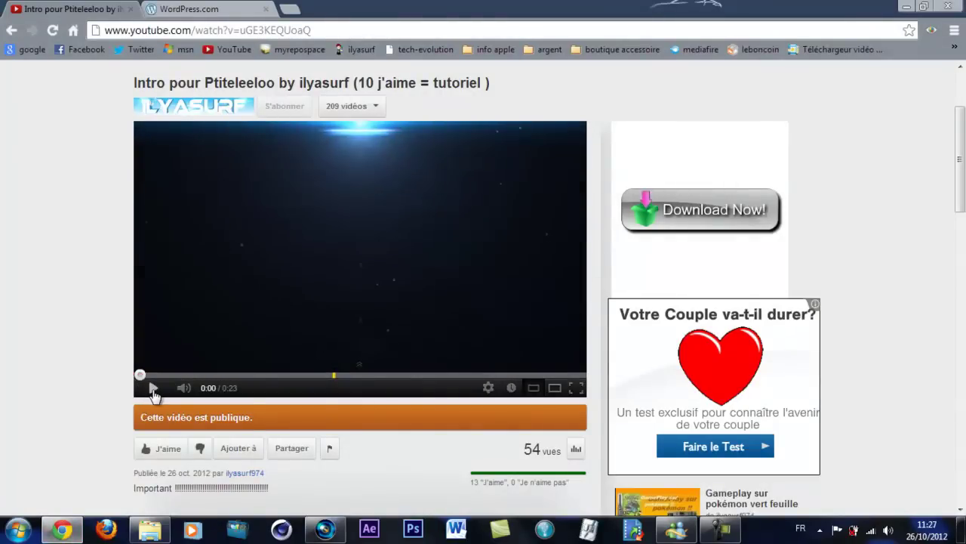
pyautogui.click(152, 390)
pyautogui.click(152, 390)
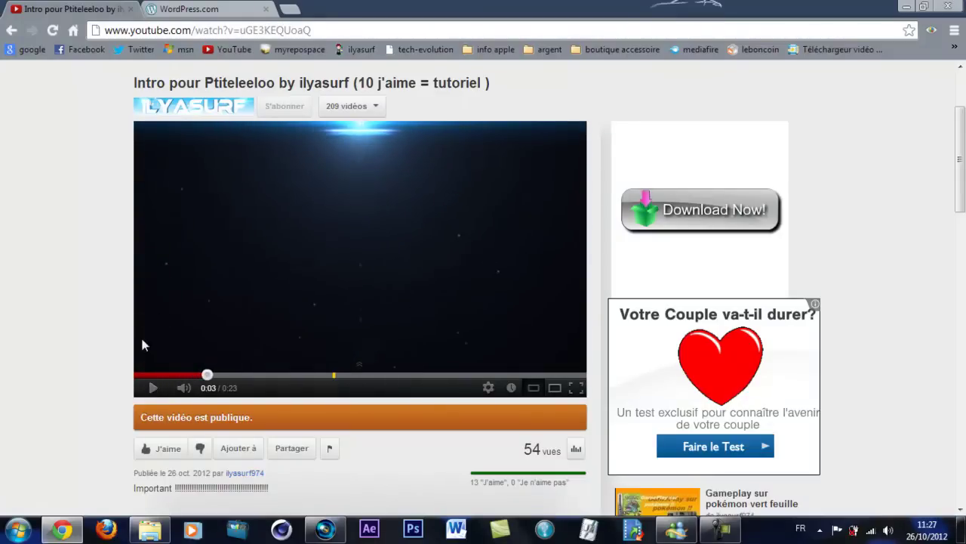
# Step: Return to Vegas Pro and add the Projet X SoundTrack - Pursuit Of Happiness.mp3 at the project start on a new audio track below the smoke clips
pyautogui.click(62, 528)
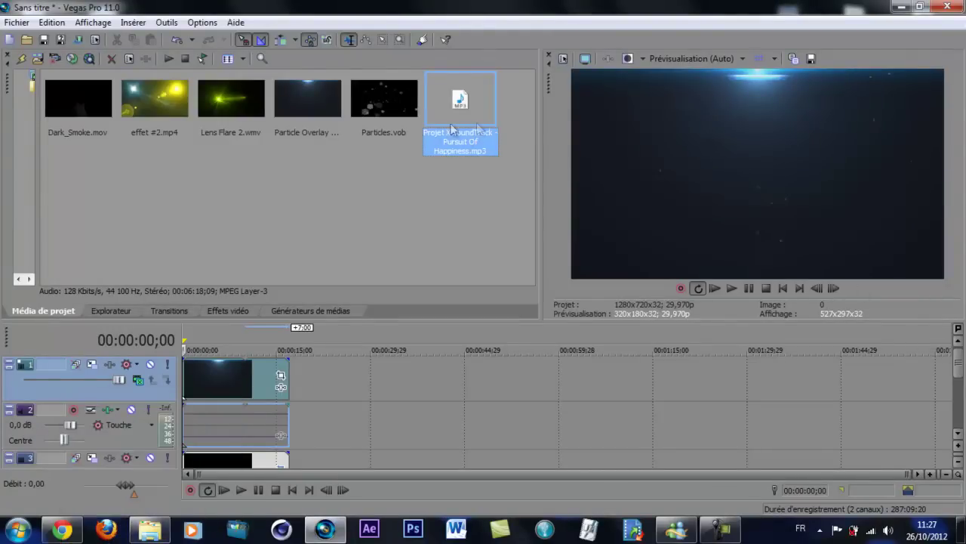
pyautogui.moveTo(466, 134); pyautogui.dragTo(476, 308)
pyautogui.moveTo(170, 414); pyautogui.dragTo(962, 411)
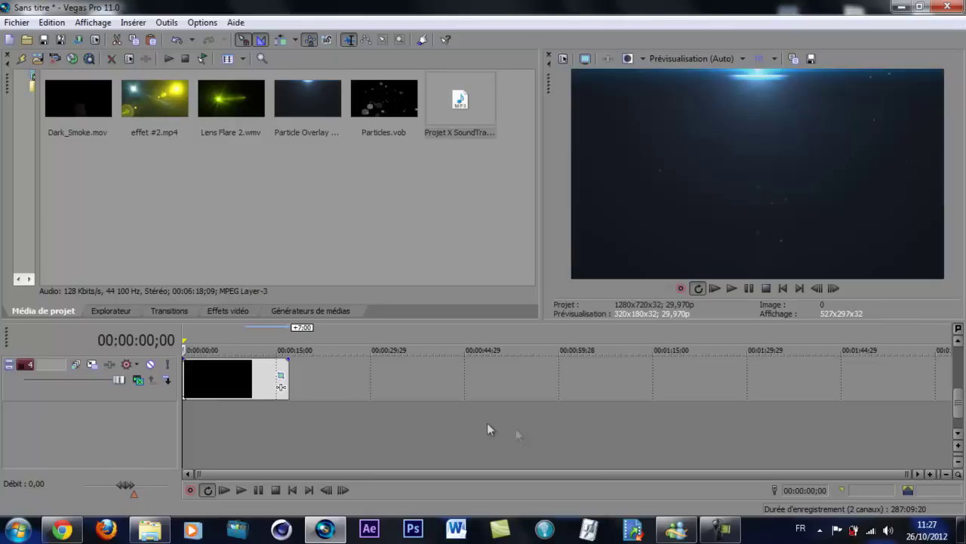
pyautogui.moveTo(445, 120); pyautogui.dragTo(181, 420)
pyautogui.press('`')
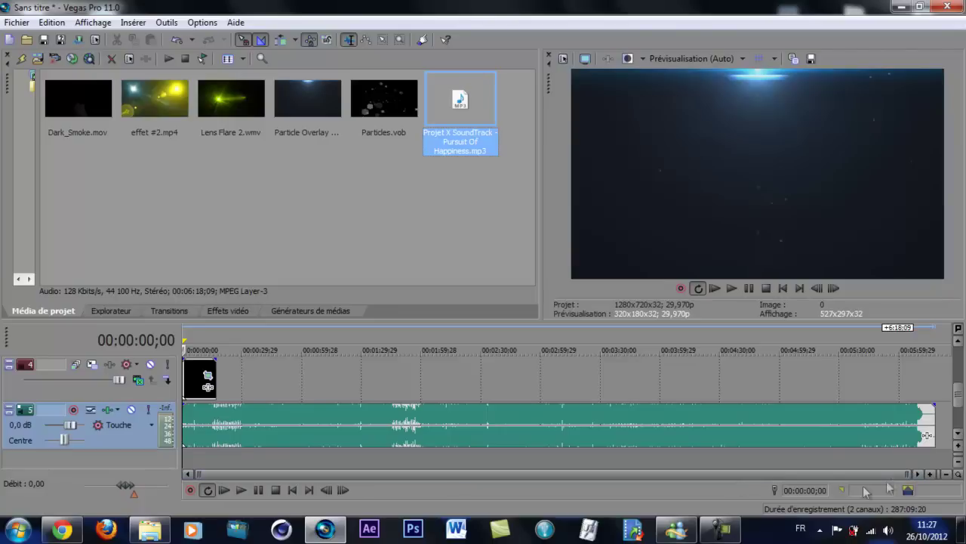
# Step: Split the smoke clip on track 4 at 00:00:00;16, at the end of the soundtrack's first beat
pyautogui.moveTo(907, 473); pyautogui.dragTo(217, 453)
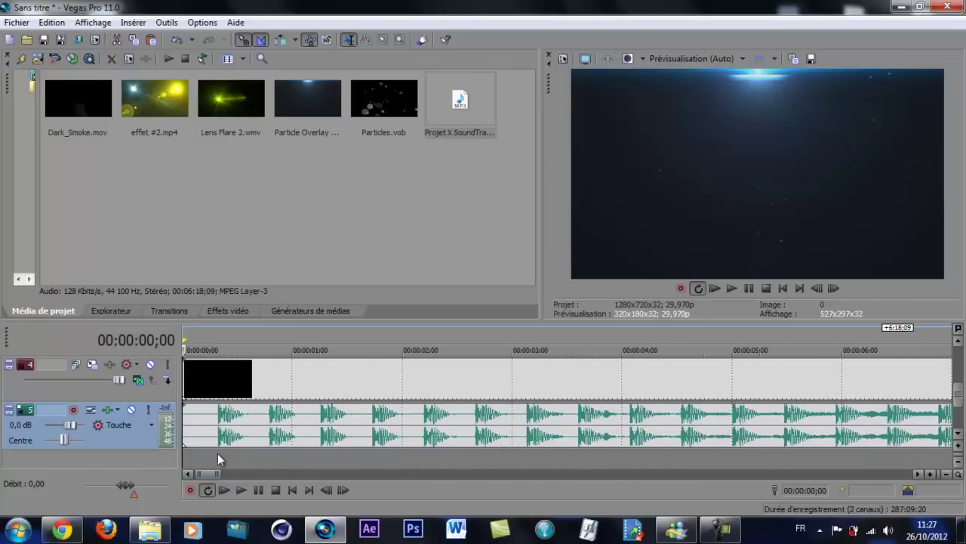
pyautogui.click(240, 394)
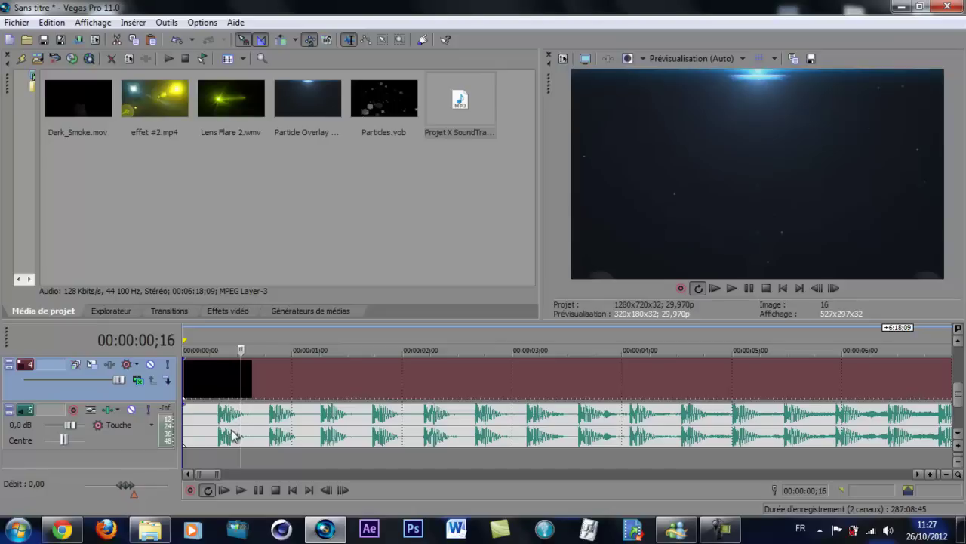
pyautogui.moveTo(242, 387); pyautogui.dragTo(217, 383)
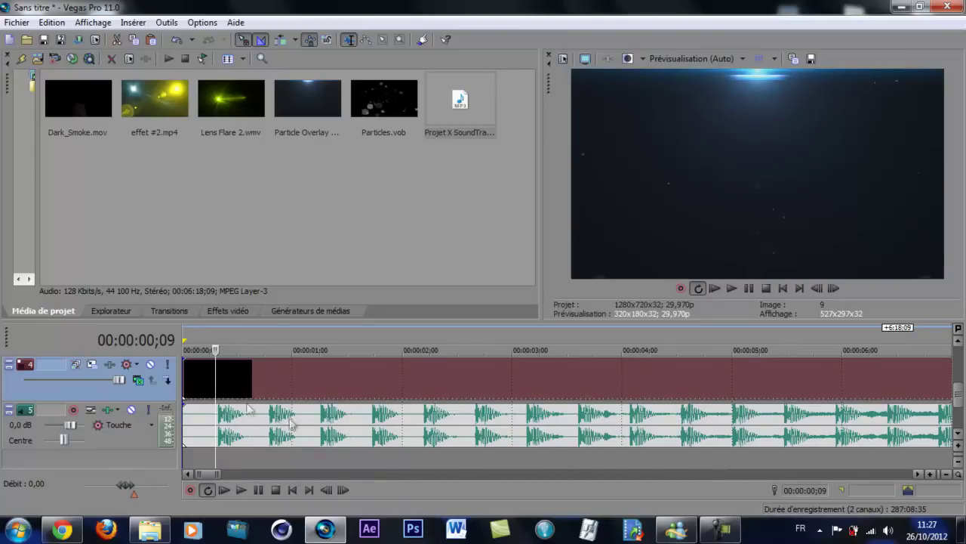
pyautogui.moveTo(213, 386); pyautogui.dragTo(240, 387)
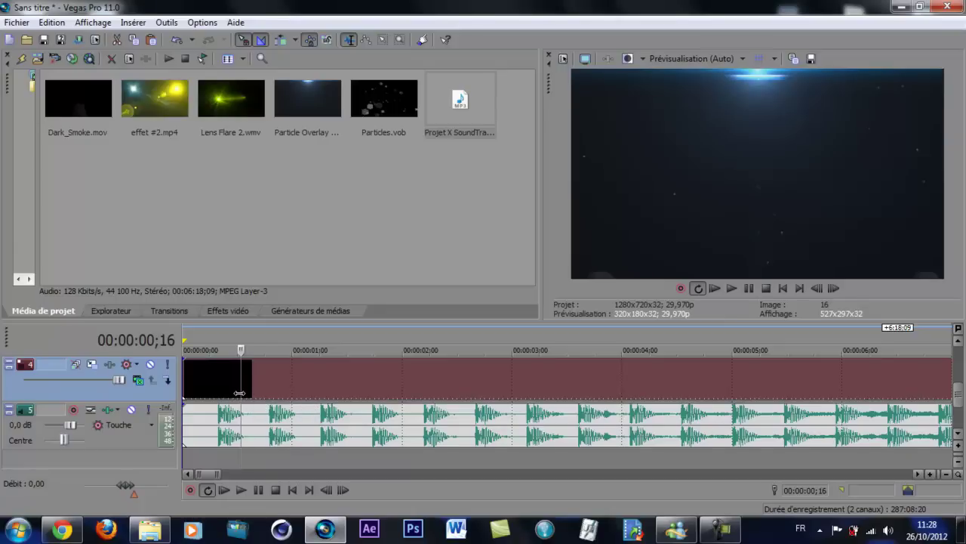
pyautogui.moveTo(239, 393); pyautogui.dragTo(310, 393)
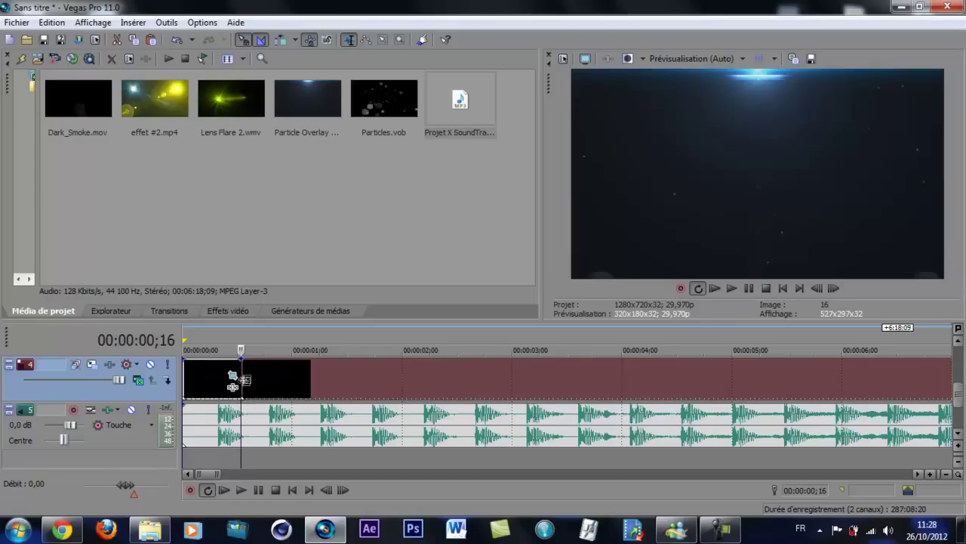
pyautogui.press('s')
pyautogui.moveTo(252, 387)
pyautogui.mouseDown()
pyautogui.moveTo(292, 387)
pyautogui.moveTo(252, 385)
pyautogui.mouseUp()
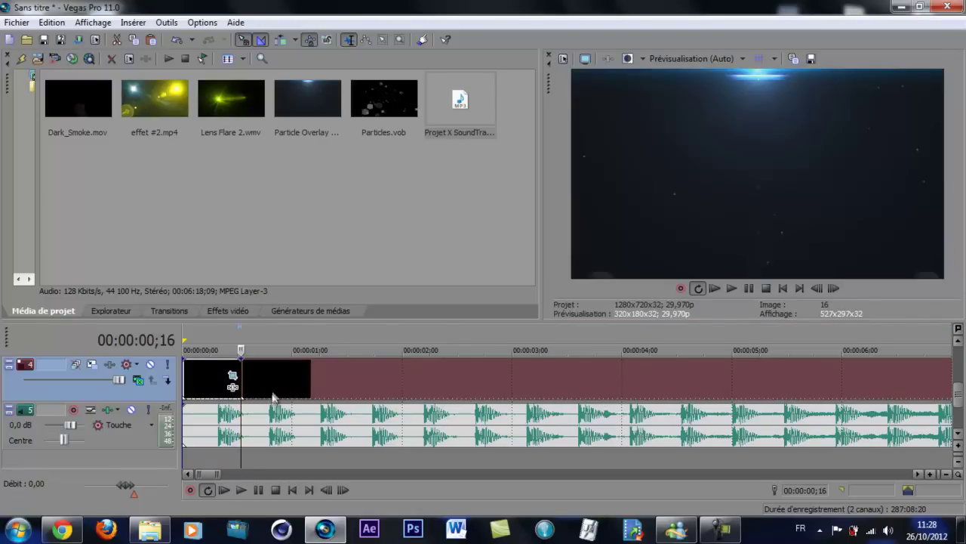
# Step: Split the track 4 smoke clip at 00:00:00;24, where the second beat starts, and delete the piece between the two cuts
pyautogui.click(266, 389)
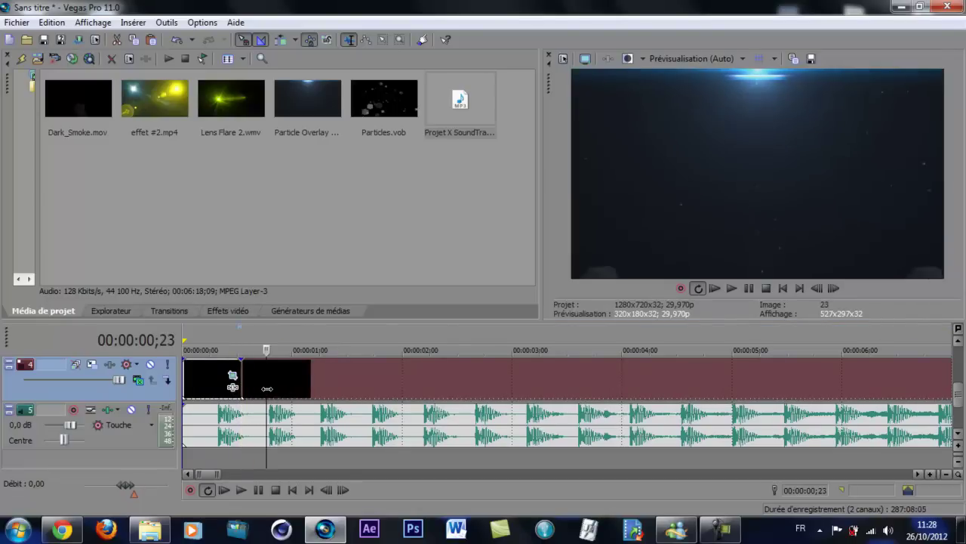
pyautogui.click(270, 388)
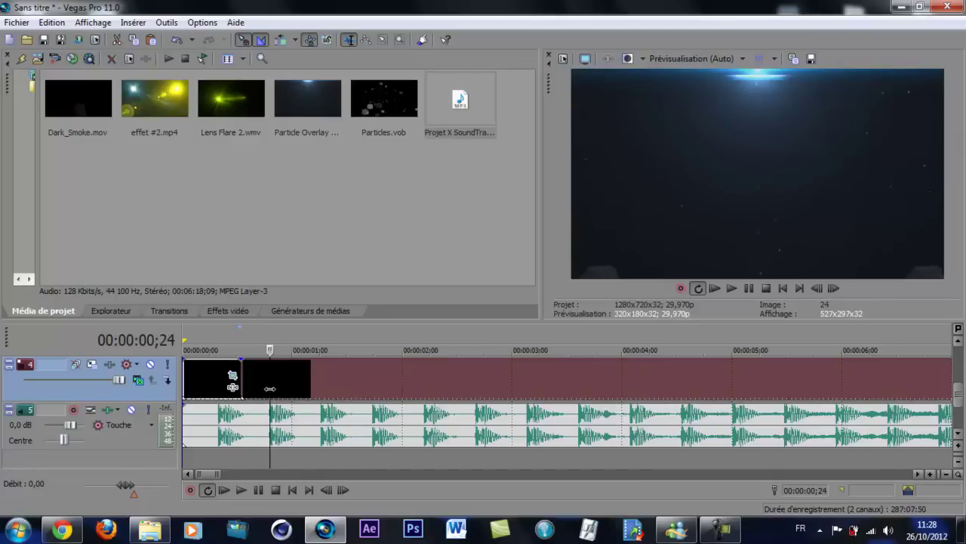
pyautogui.press('s')
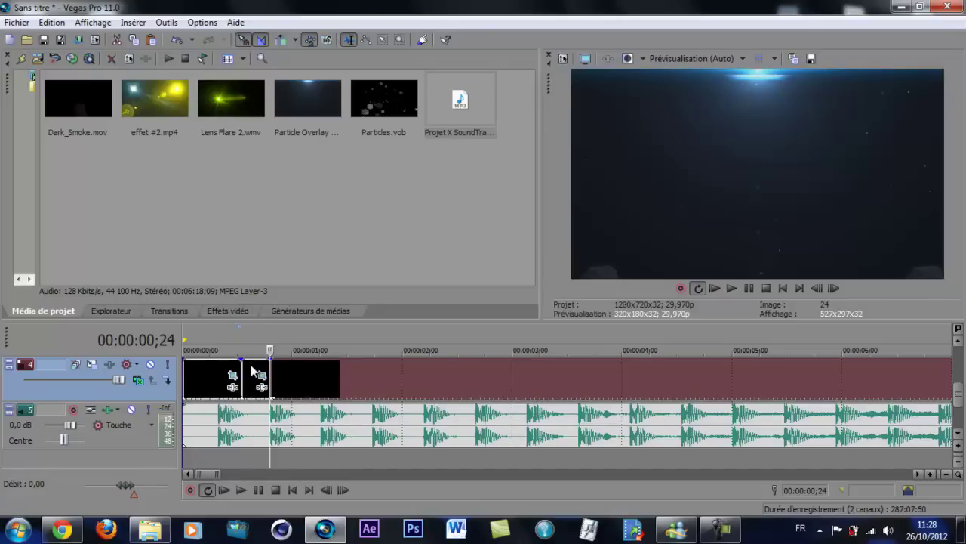
pyautogui.click(252, 371)
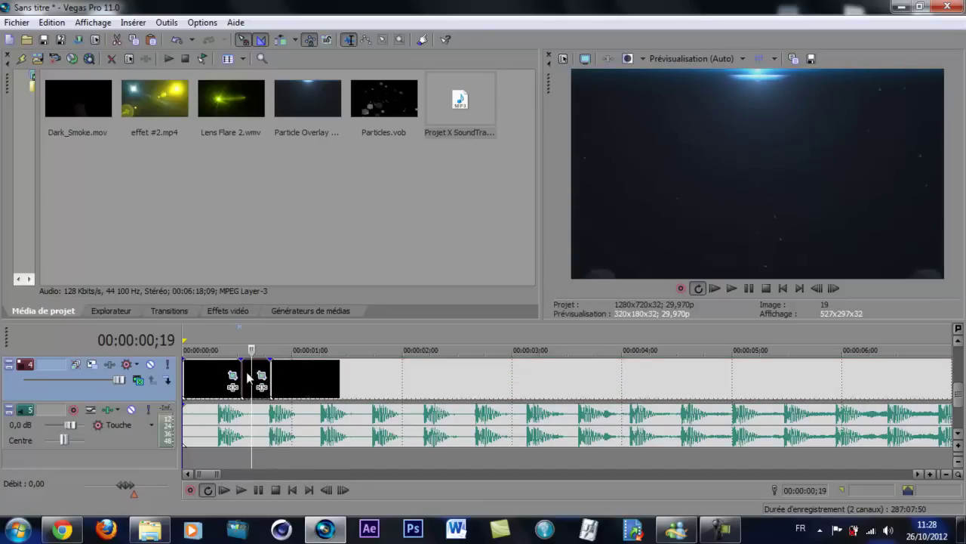
pyautogui.rightClick(248, 377)
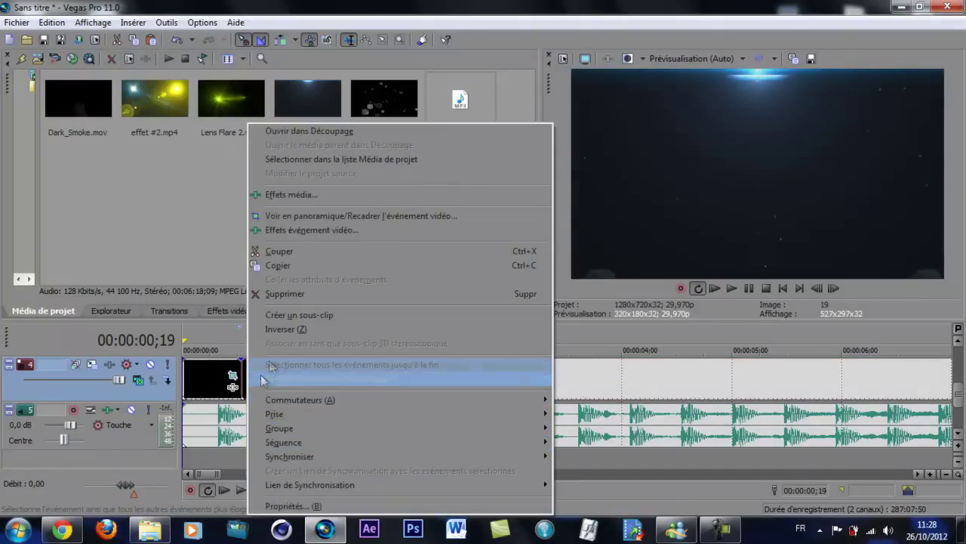
pyautogui.click(312, 294)
# Step: Scrub across the first gap on track 4 to compare it with the first two beats of the soundtrack
pyautogui.moveTo(248, 370); pyautogui.dragTo(230, 358)
pyautogui.doubleClick(261, 333)
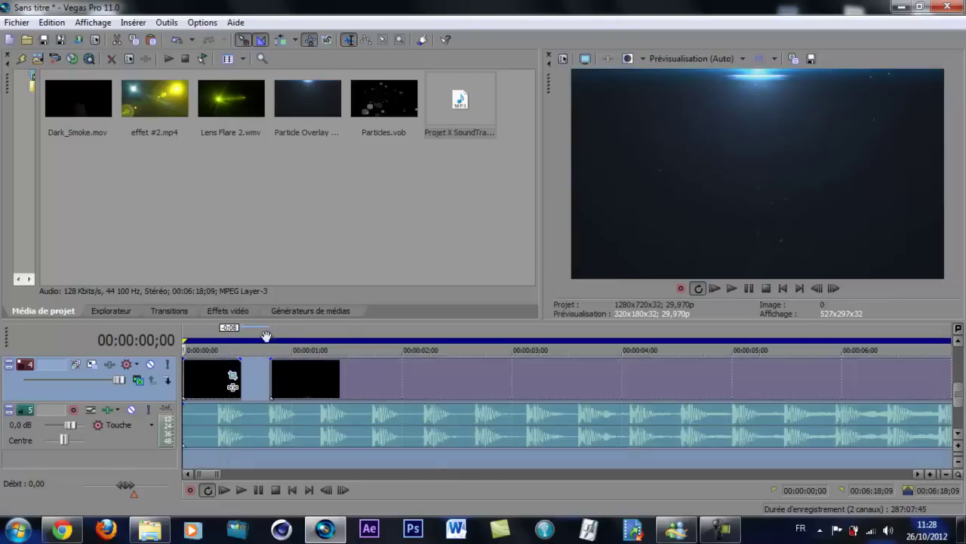
pyautogui.click(226, 332)
pyautogui.moveTo(226, 366); pyautogui.dragTo(207, 367)
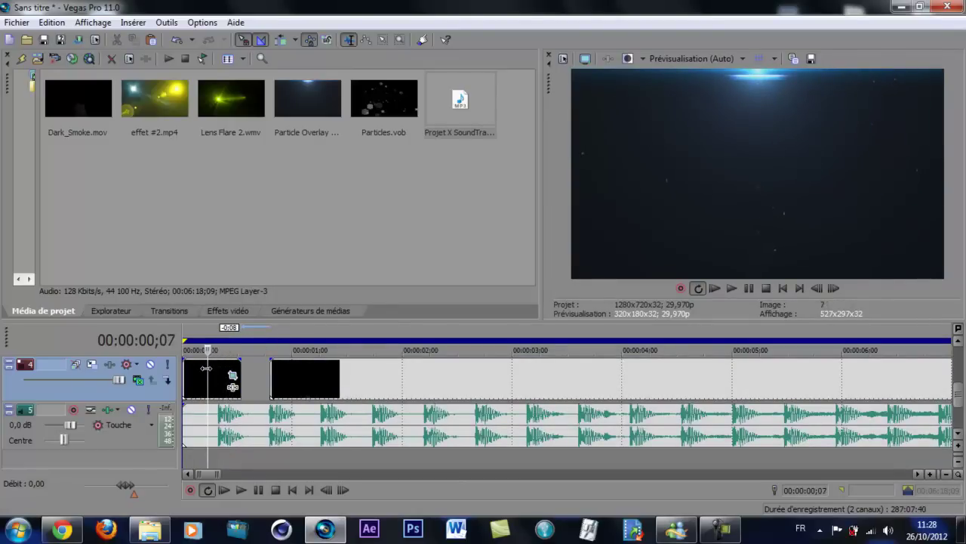
pyautogui.moveTo(208, 369); pyautogui.dragTo(269, 372)
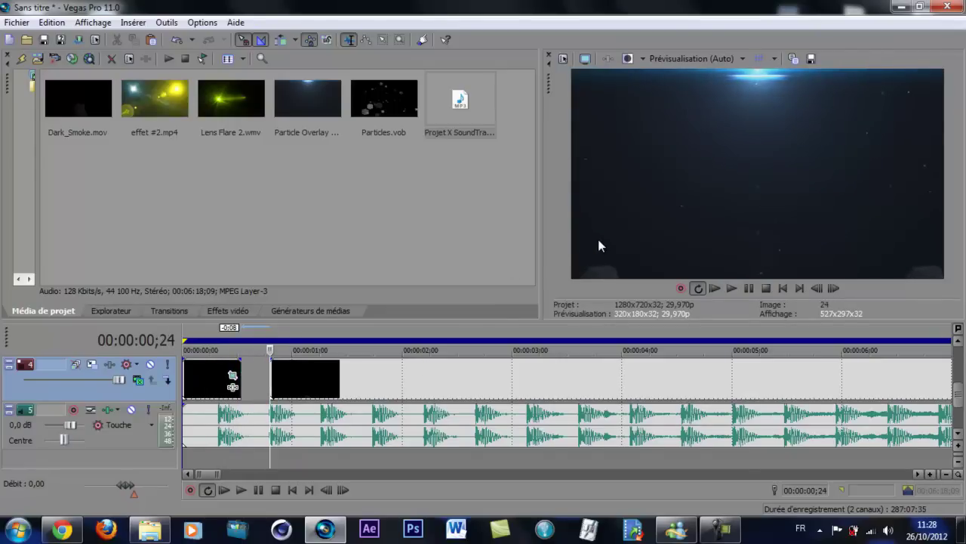
# Step: Split the track 4 smoke clip at 00:00:01;01 and 00:00:01;08 and delete the piece between the second and third beats
pyautogui.click(293, 390)
pyautogui.click(297, 390)
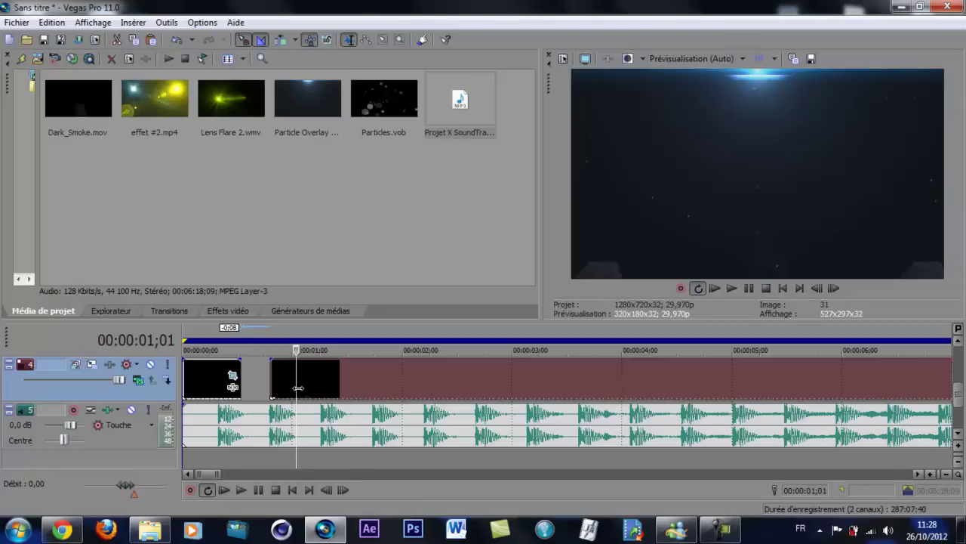
pyautogui.hotkey('ctrl', 'v')
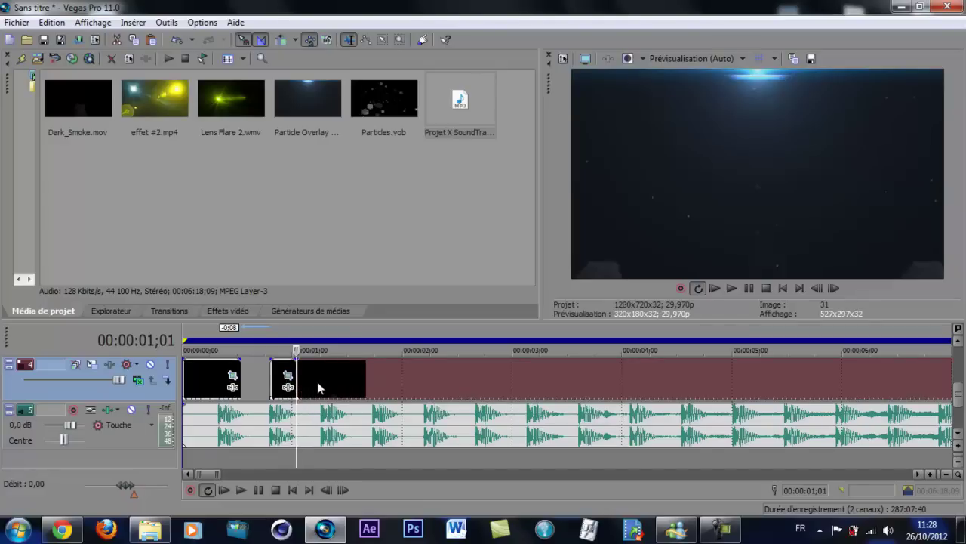
pyautogui.click(317, 389)
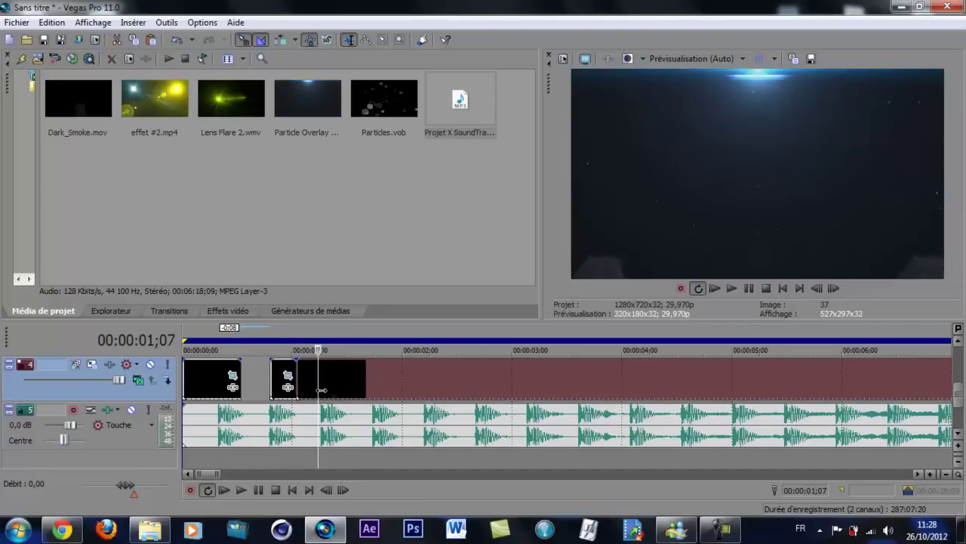
pyautogui.click(321, 389)
pyautogui.hotkey('ctrl', 'v')
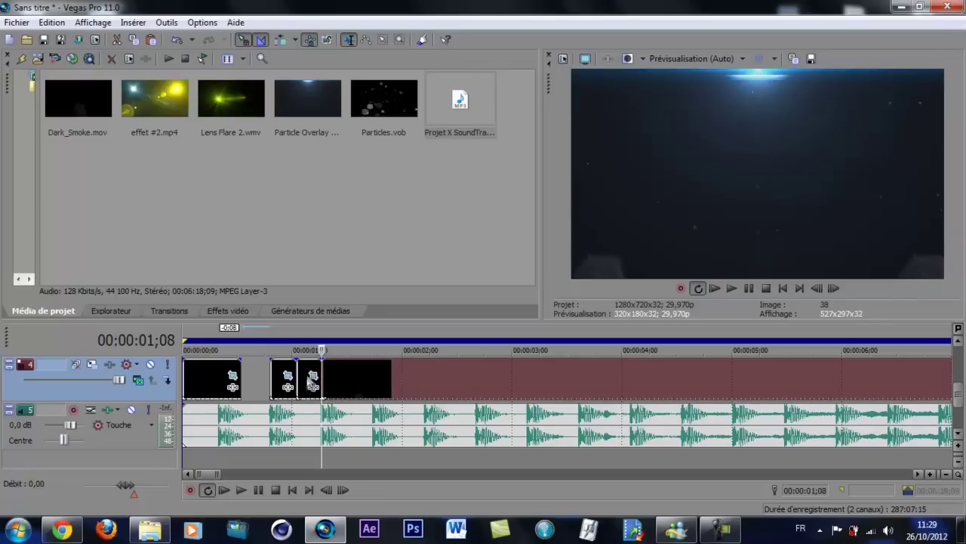
pyautogui.click(307, 388)
pyautogui.rightClick(306, 390)
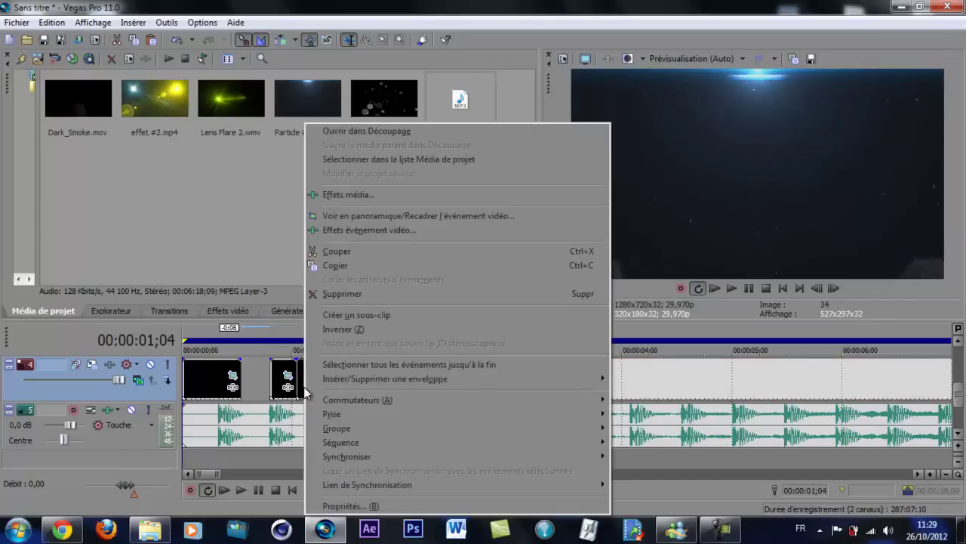
pyautogui.click(370, 293)
# Step: Split the track 4 smoke clip at 00:00:01;14 and 00:00:01;22 and delete the piece between the third and fourth beats
pyautogui.click(345, 368)
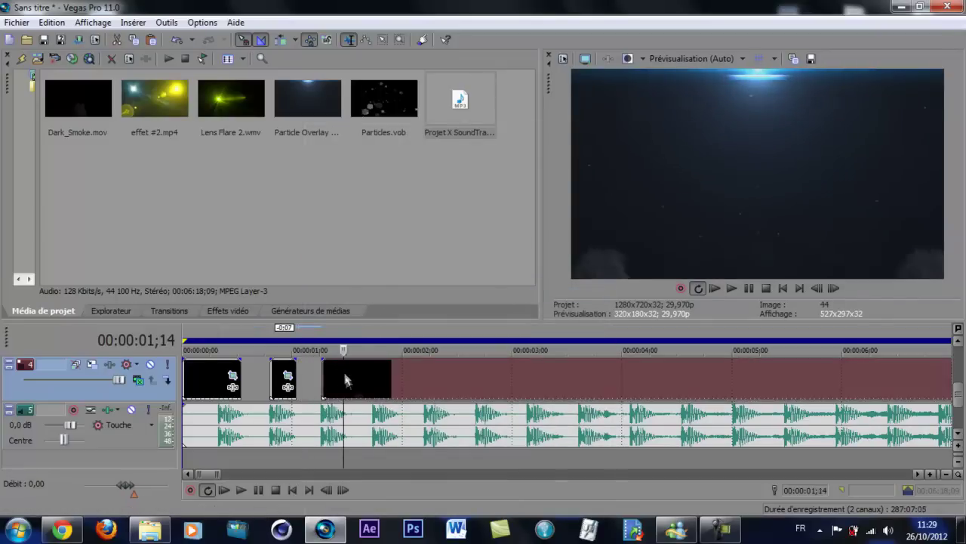
pyautogui.press('s')
pyautogui.click(373, 380)
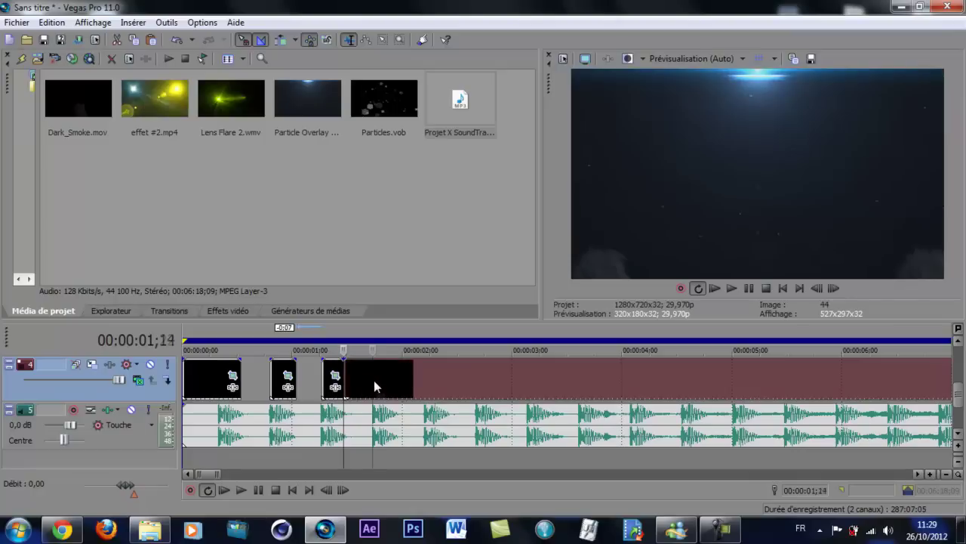
pyautogui.press('s')
pyautogui.rightClick(352, 385)
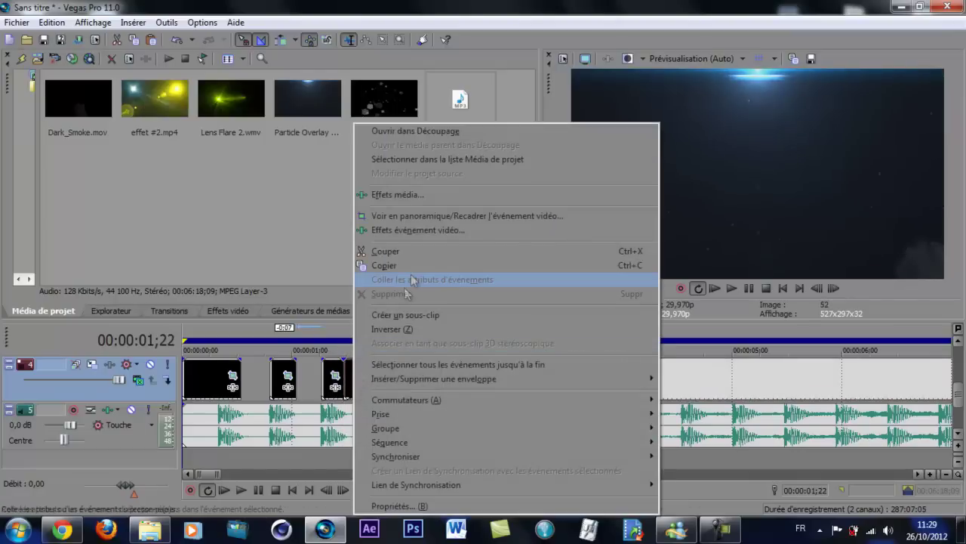
pyautogui.click(407, 233)
# Step: Split the track 4 smoke clip at 00:00:01;28 and 00:00:02;06 and delete the piece between the fourth and fifth beats
pyautogui.click(395, 377)
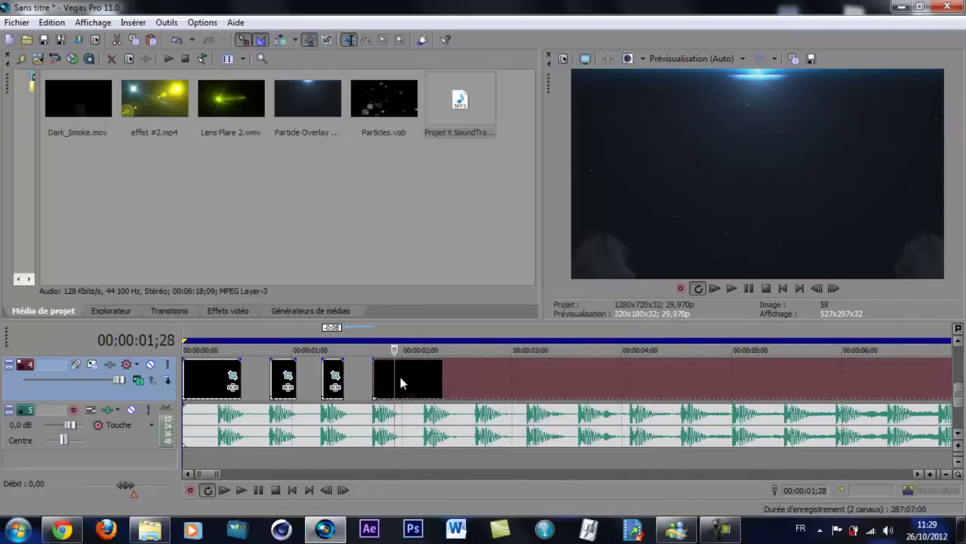
pyautogui.press('s')
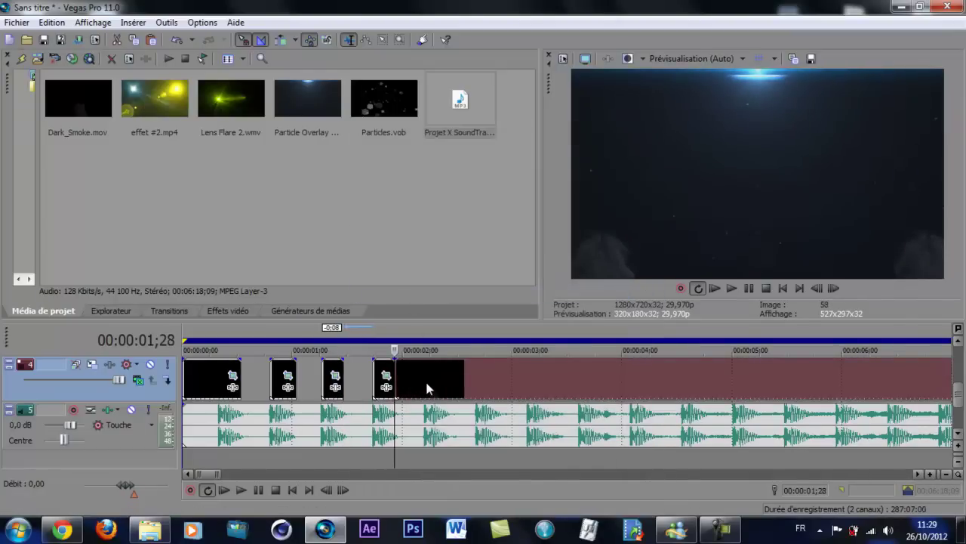
pyautogui.click(427, 387)
pyautogui.click(425, 386)
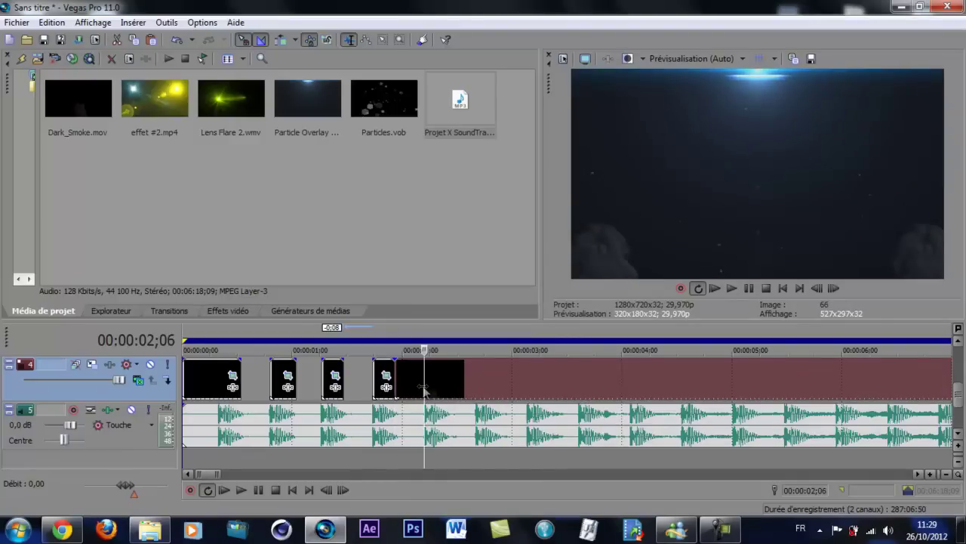
pyautogui.rightClick(409, 387)
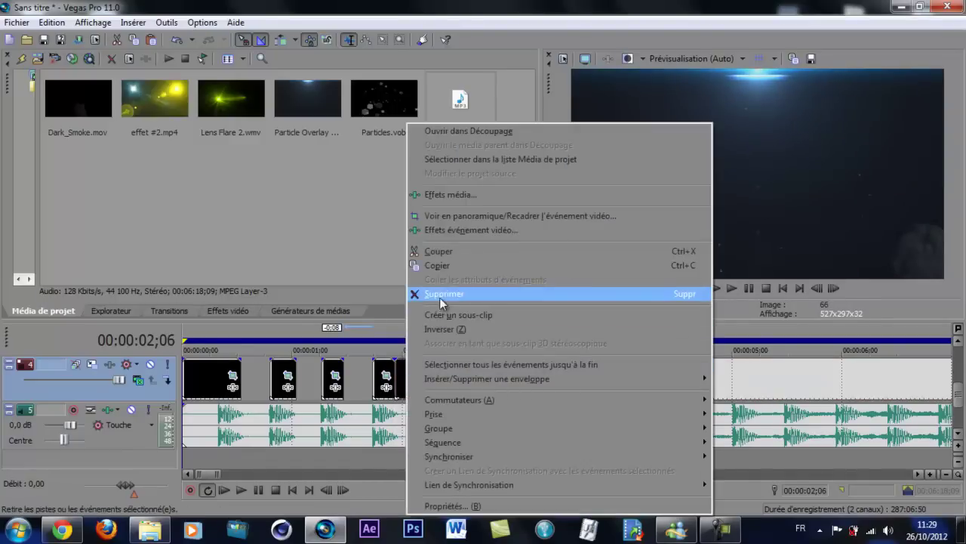
pyautogui.click(439, 293)
# Step: Review the first gap on track 4 and split the smoke clip on track 3 at 00:00:00;16, in line with the first cut below
pyautogui.click(234, 335)
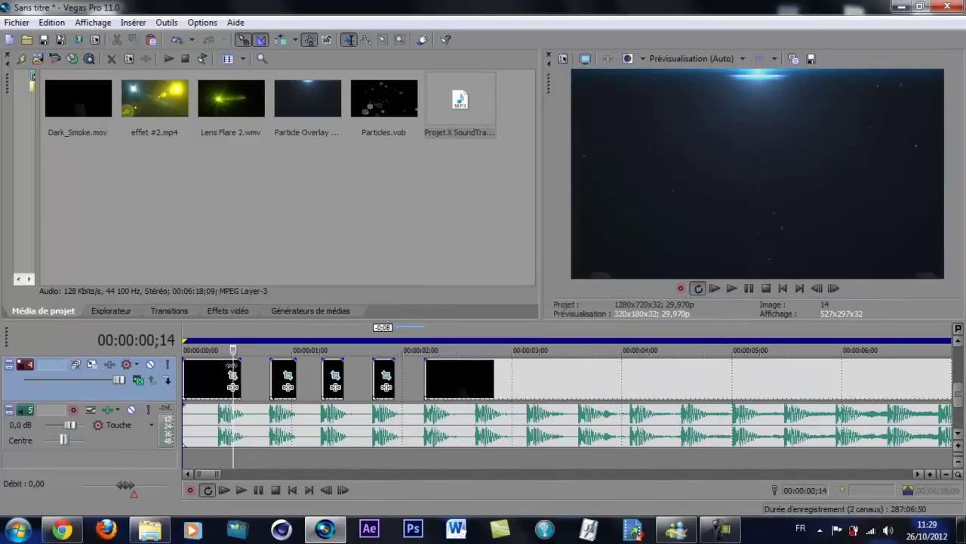
pyautogui.moveTo(232, 366); pyautogui.dragTo(259, 361)
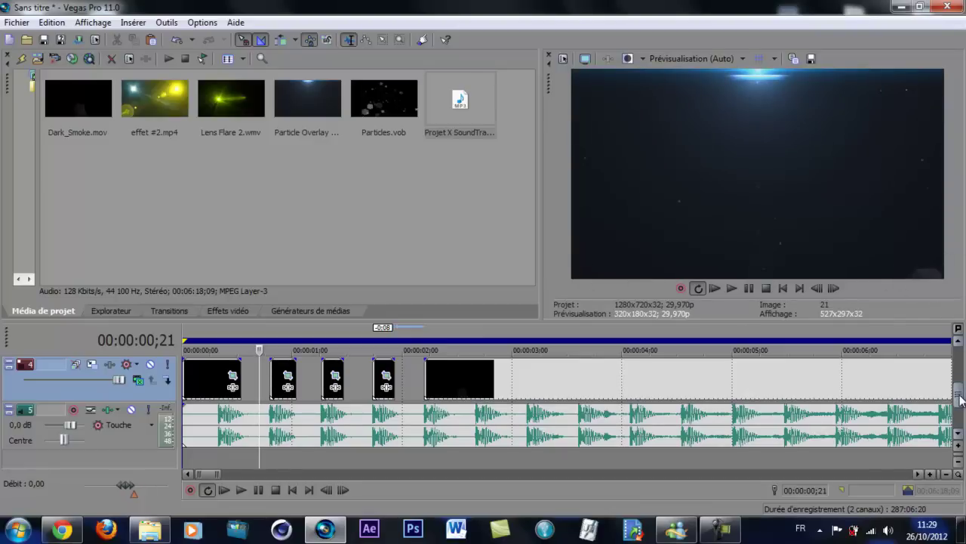
pyautogui.moveTo(961, 400); pyautogui.dragTo(963, 389)
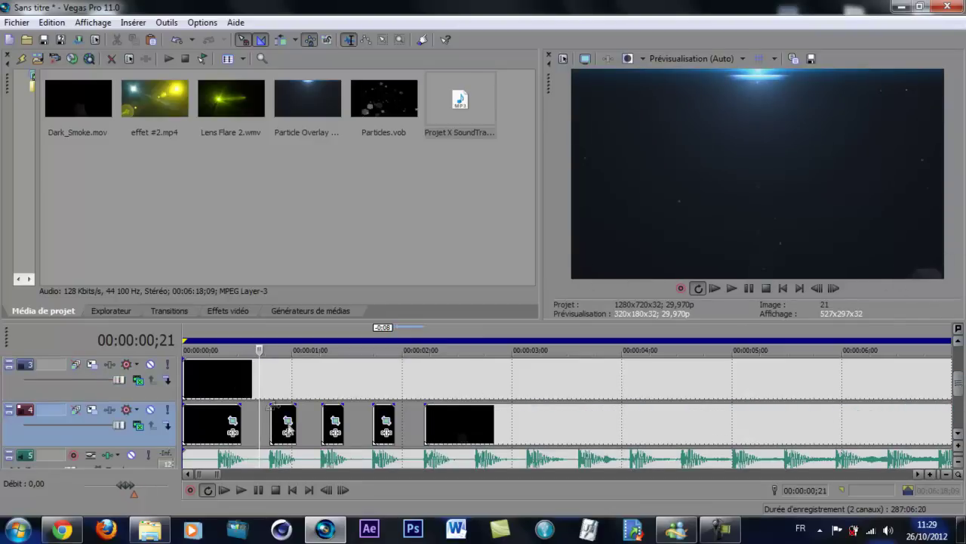
pyautogui.click(241, 387)
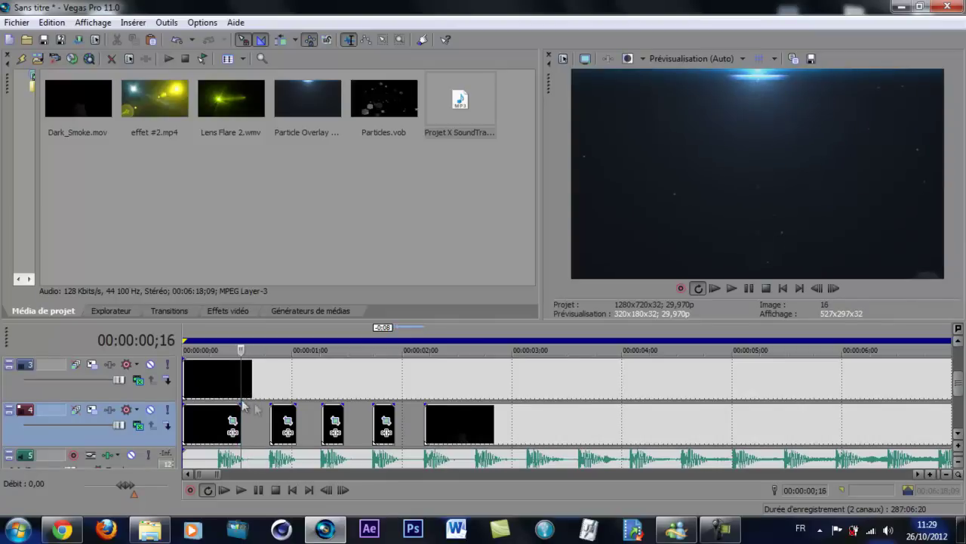
pyautogui.click(242, 388)
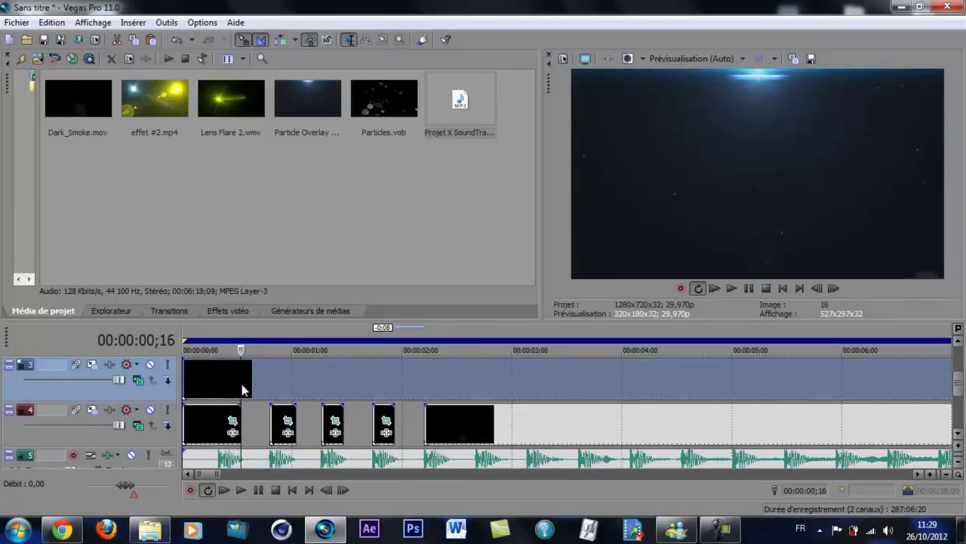
pyautogui.hotkey('ctrl', 'v')
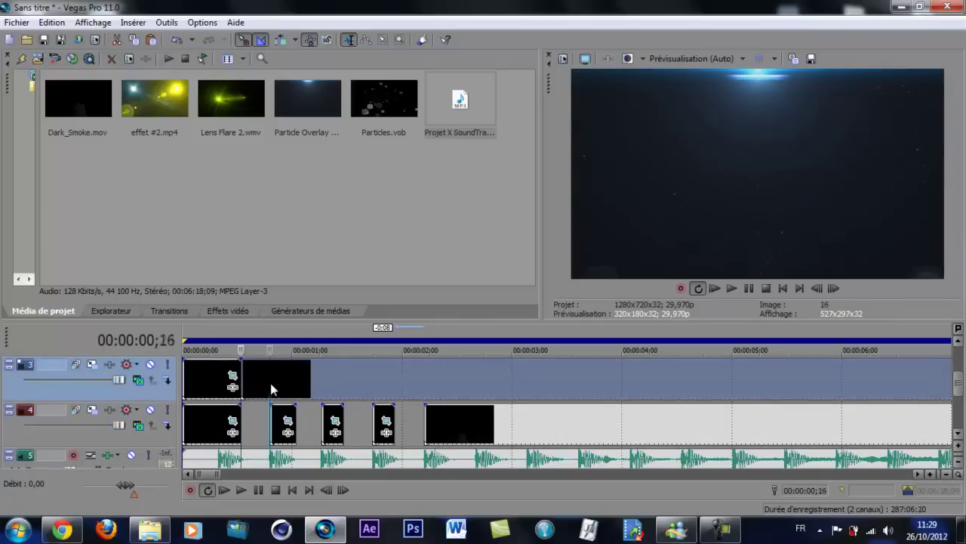
# Step: Split the track 3 smoke clip at 00:00:00;24, 00:00:01;01 and 00:00:01;08, deleting the first two gap pieces to match track 4
pyautogui.rightClick(256, 382)
pyautogui.click(313, 294)
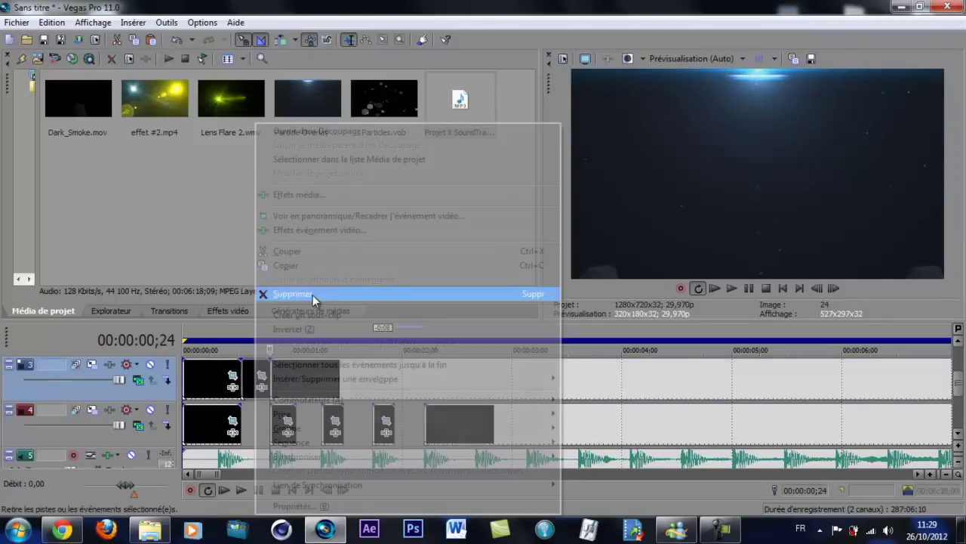
pyautogui.click(298, 374)
pyautogui.hotkey('ctrl', 'v')
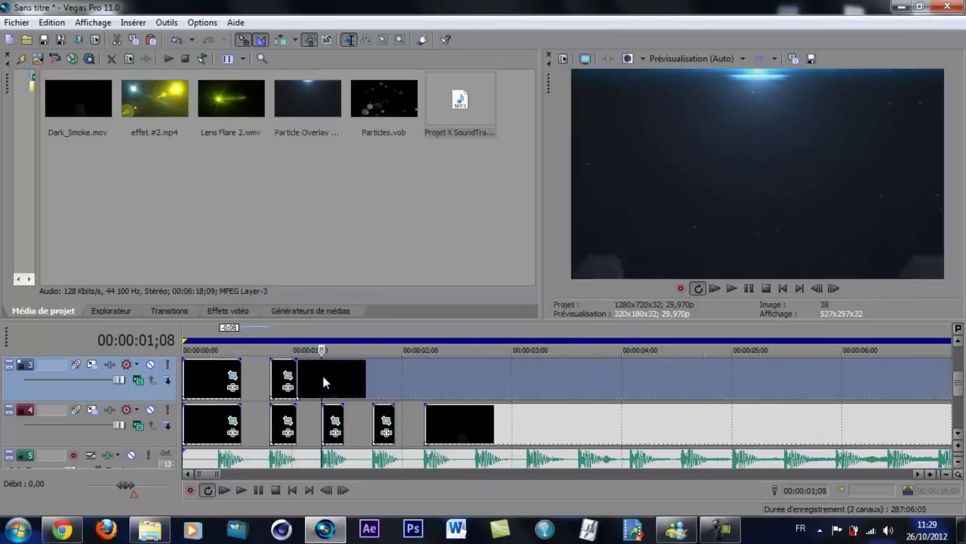
pyautogui.rightClick(313, 375)
pyautogui.click(329, 292)
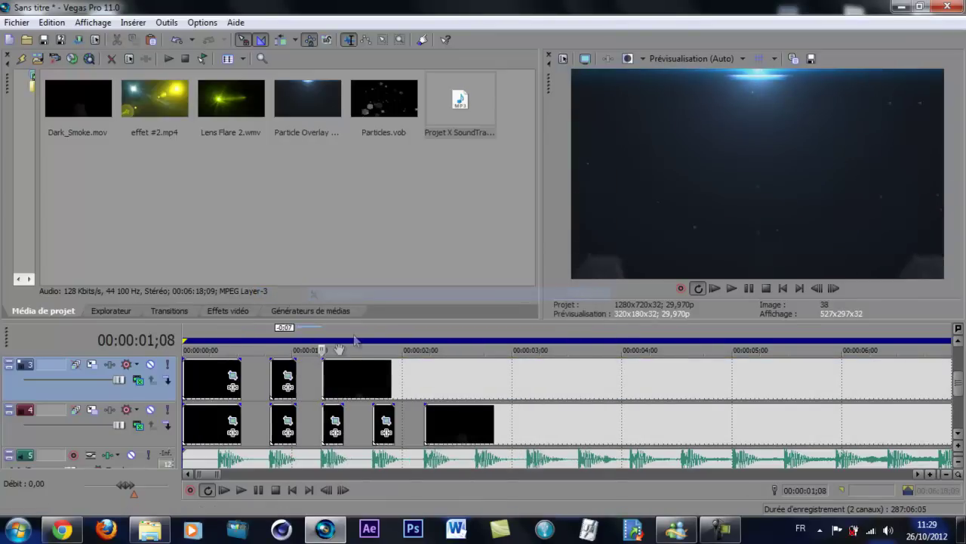
# Step: Split the track 3 smoke clip at 00:00:01;14 and 00:00:01;22 and delete the piece between the third and fourth beats
pyautogui.click(346, 383)
pyautogui.hotkey('ctrl', 'v')
pyautogui.click(376, 388)
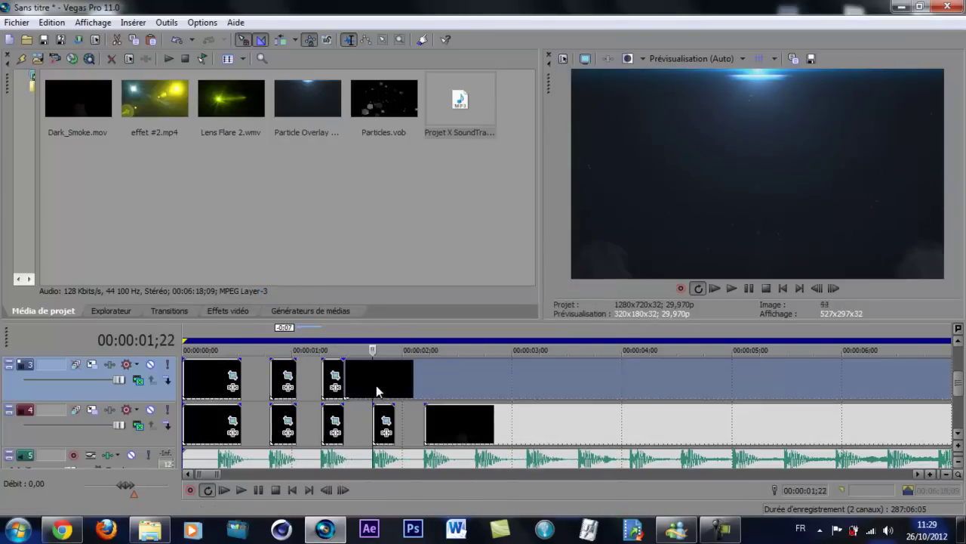
pyautogui.rightClick(355, 384)
pyautogui.click(398, 296)
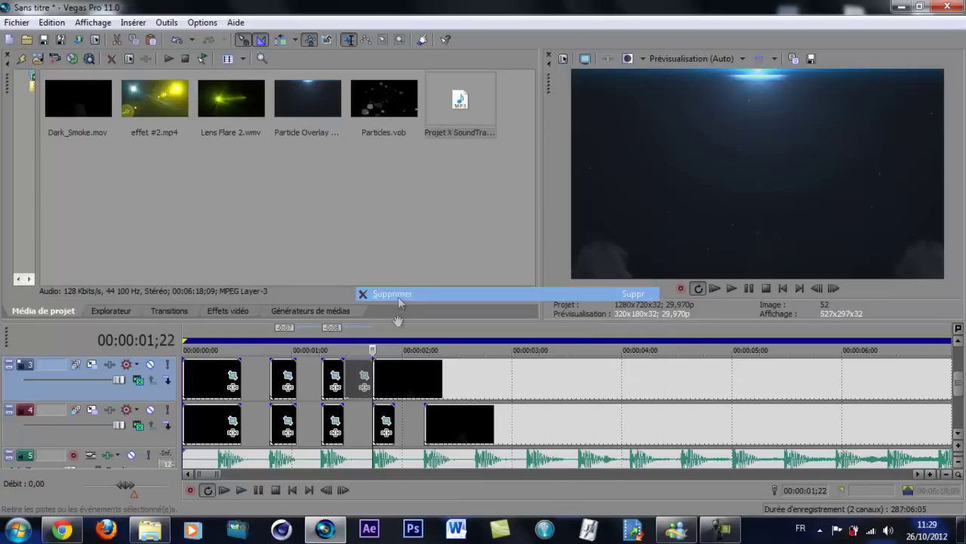
# Step: Split the track 3 smoke clip at 00:00:01;28 and 00:00:02;06 and delete the piece between the fourth and fifth beats
pyautogui.click(397, 383)
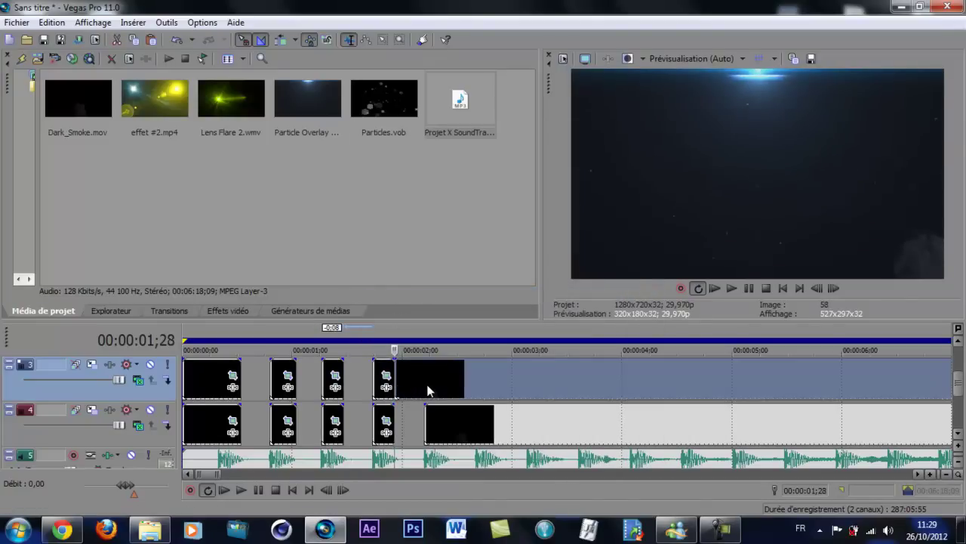
pyautogui.click(427, 388)
pyautogui.rightClick(407, 386)
pyautogui.click(442, 294)
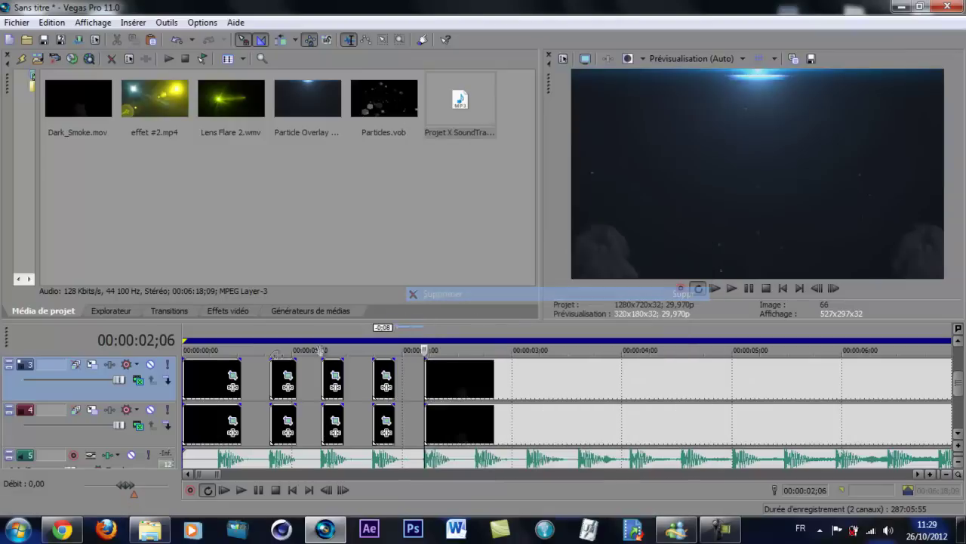
# Step: Play back the smoke cuts on tracks 3 and 4 from 00:00:00;14 to check them against the beats
pyautogui.click(233, 368)
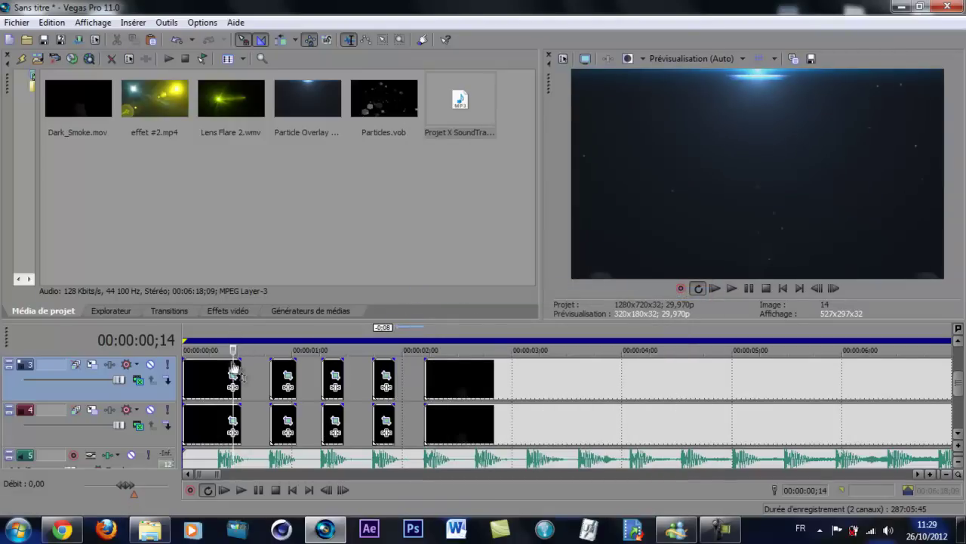
pyautogui.click(714, 288)
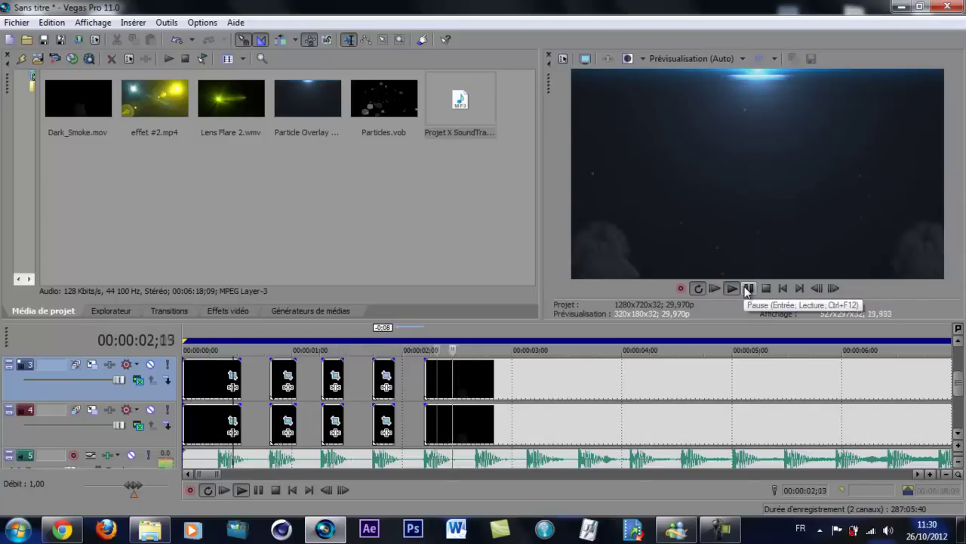
pyautogui.click(749, 288)
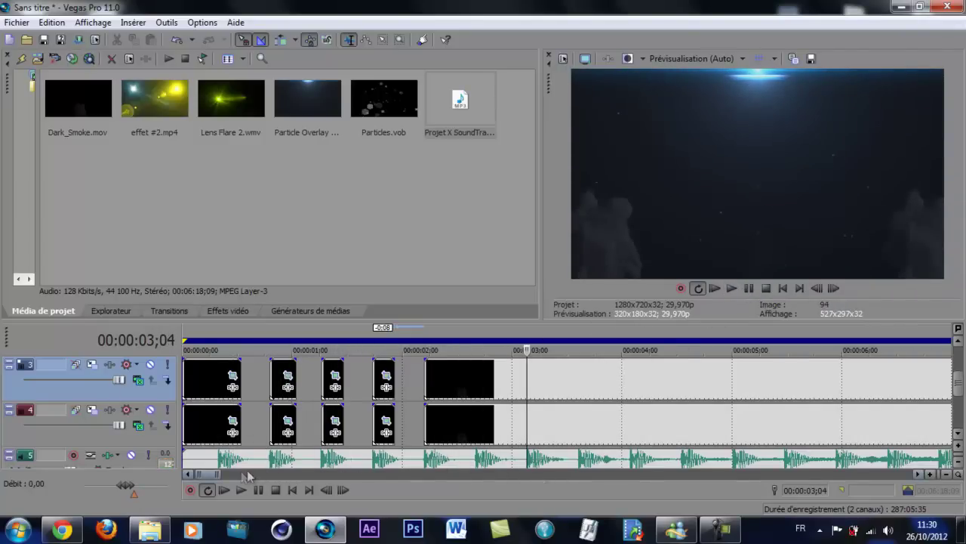
# Step: Check the end of the smoke clips, switch to Chrome to watch the reference intro up to 0:15, and return to Vegas Pro
pyautogui.moveTo(217, 474); pyautogui.dragTo(227, 474)
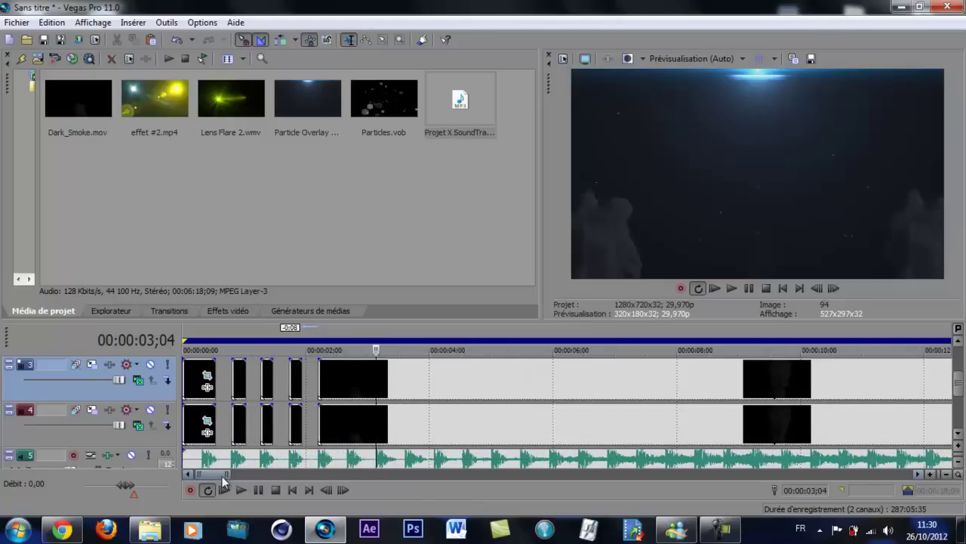
pyautogui.moveTo(219, 474); pyautogui.dragTo(229, 469)
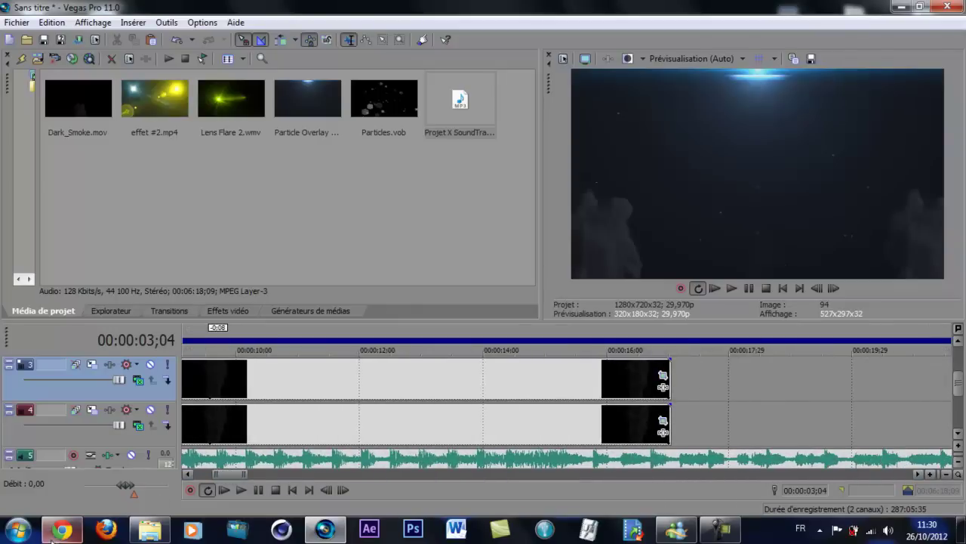
pyautogui.moveTo(62, 529)
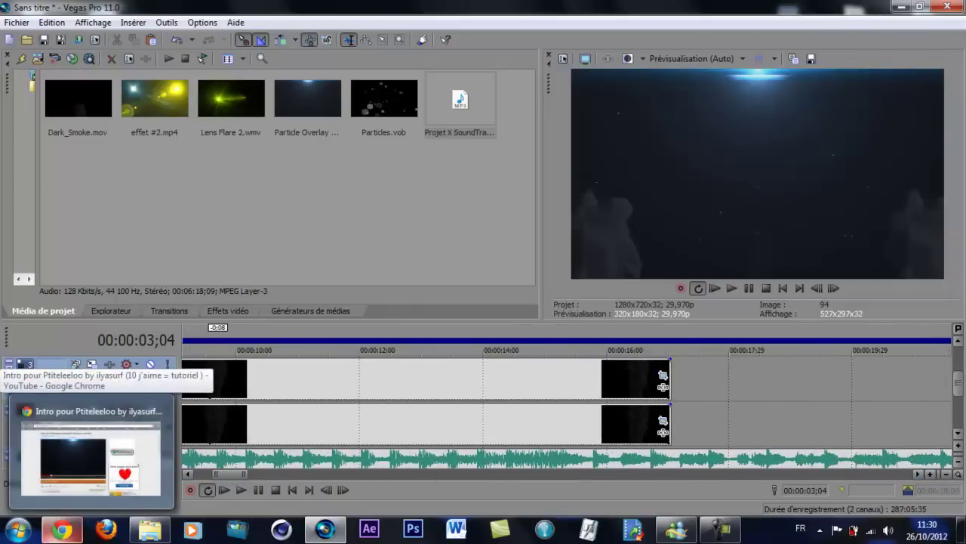
pyautogui.click(48, 533)
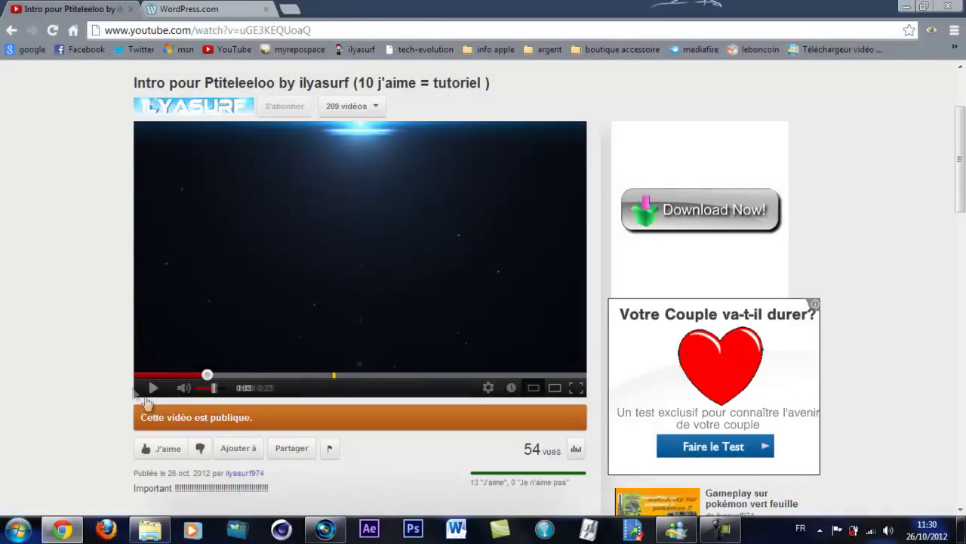
pyautogui.click(152, 388)
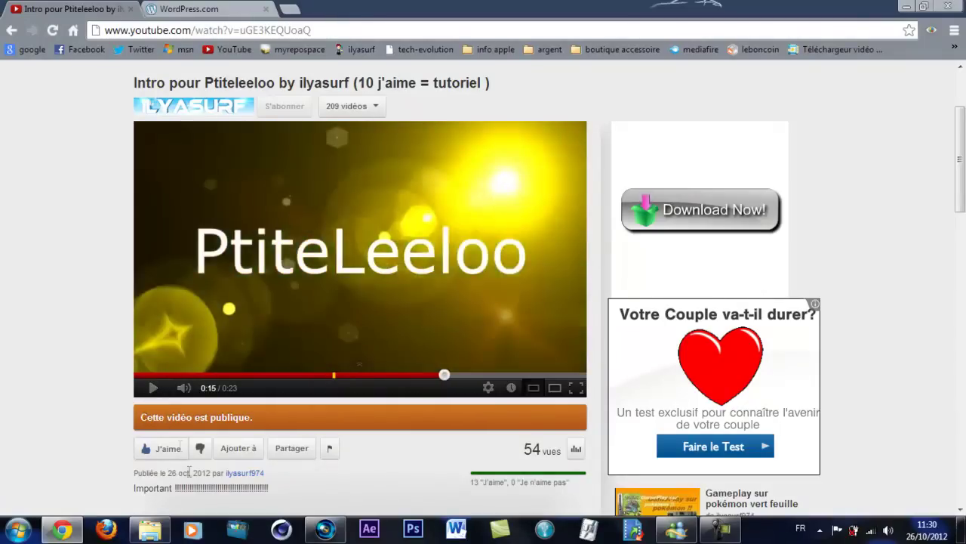
pyautogui.click(325, 529)
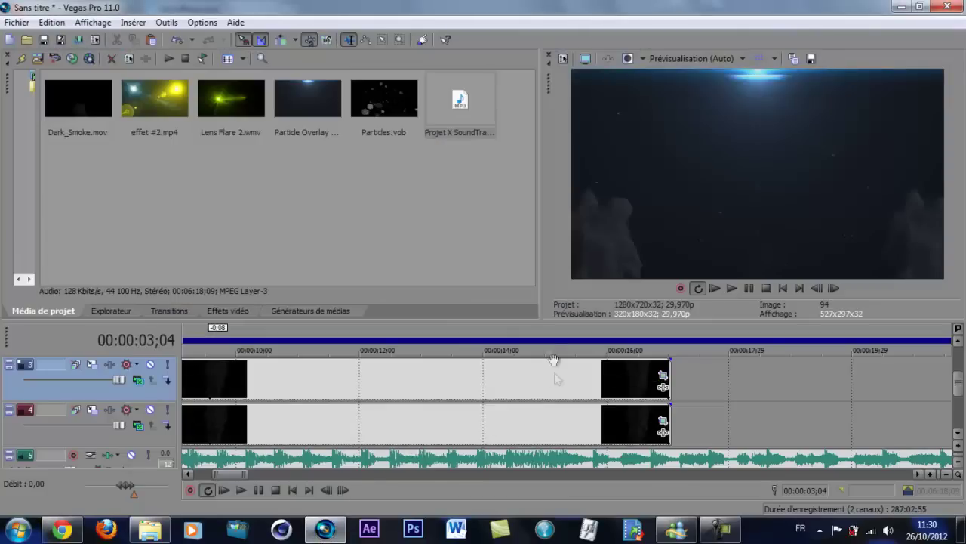
# Step: Listen to the soundtrack around 00:00:14 to find the title transition and place the playhead at 00:00:14;25
pyautogui.click(498, 336)
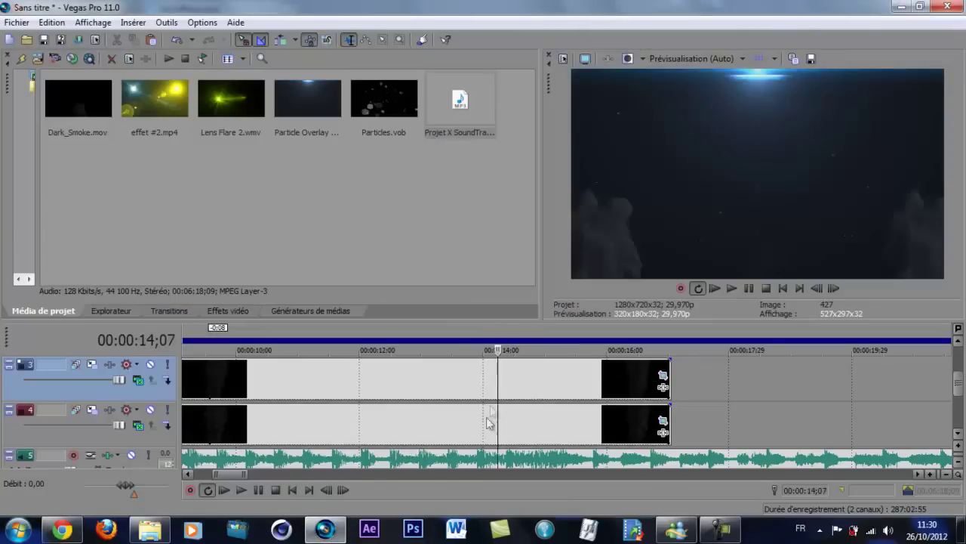
pyautogui.moveTo(215, 475); pyautogui.dragTo(221, 475)
pyautogui.moveTo(299, 425); pyautogui.dragTo(285, 421)
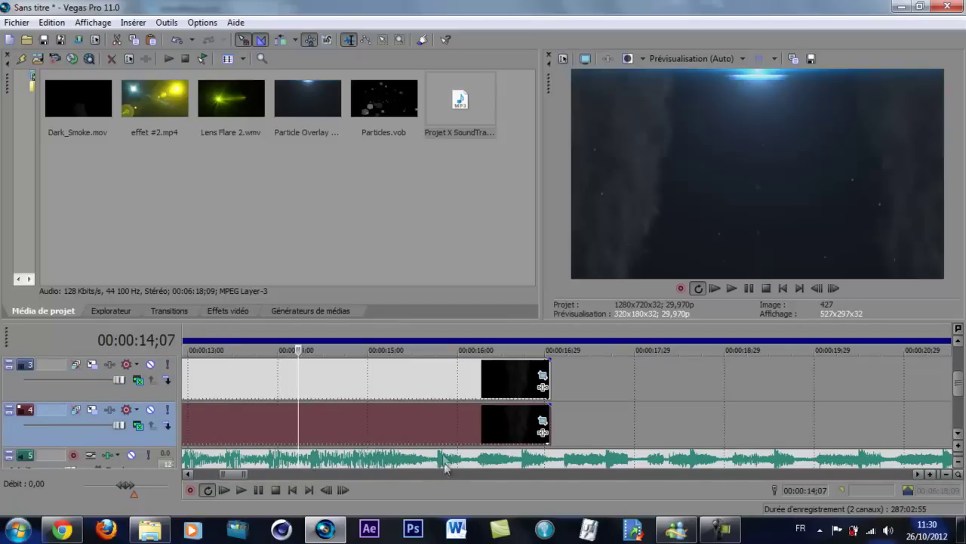
pyautogui.moveTo(298, 429); pyautogui.dragTo(267, 431)
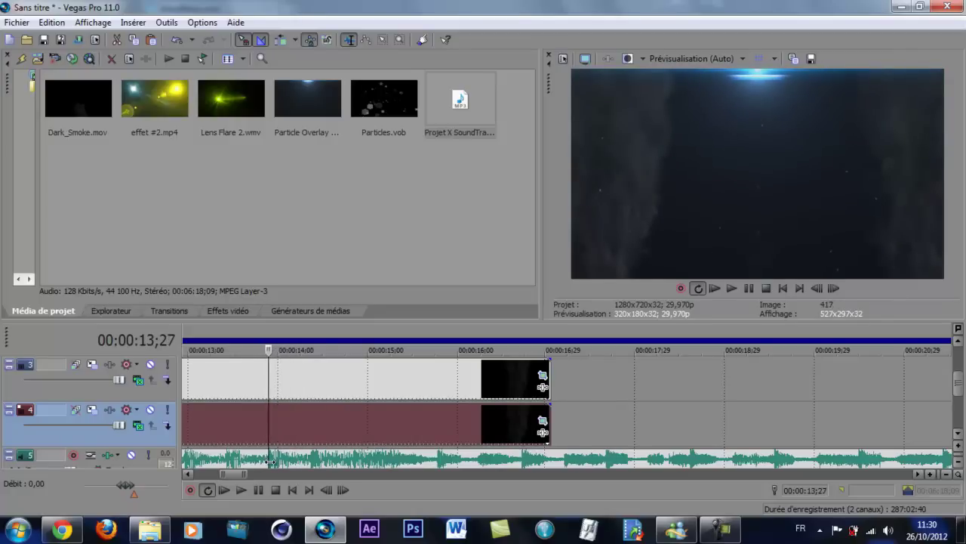
pyautogui.click(733, 289)
pyautogui.click(747, 288)
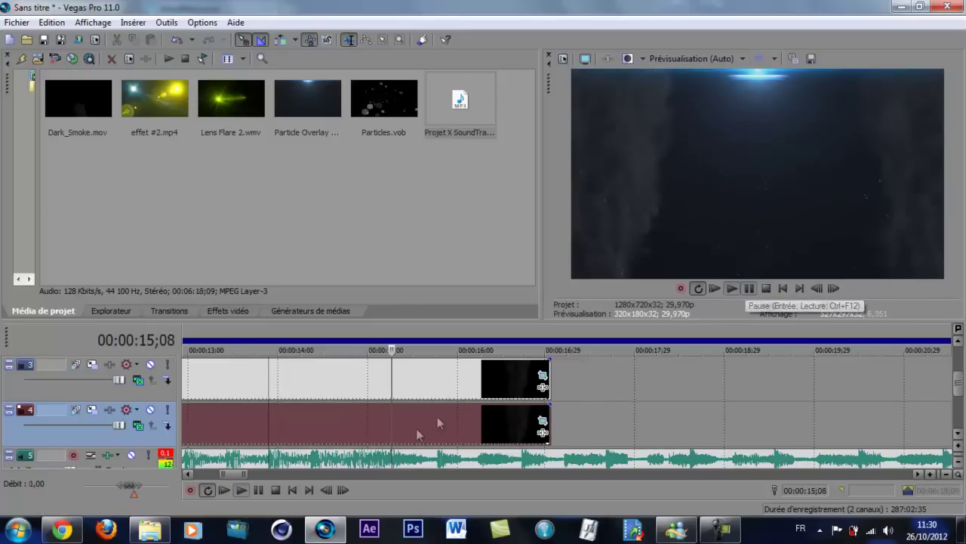
pyautogui.moveTo(388, 456); pyautogui.dragTo(351, 456)
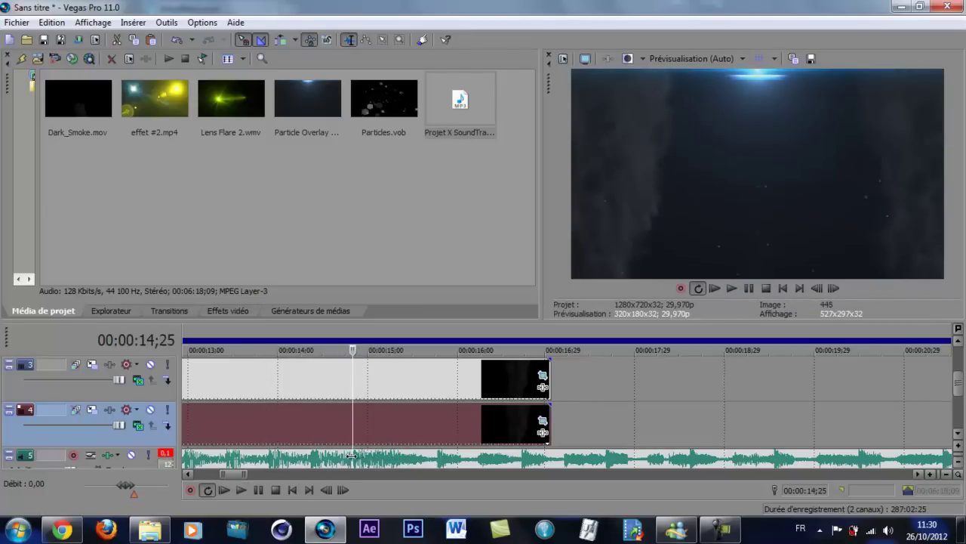
pyautogui.click(731, 289)
pyautogui.click(748, 288)
pyautogui.moveTo(399, 457); pyautogui.dragTo(353, 455)
pyautogui.moveTo(960, 387); pyautogui.dragTo(961, 376)
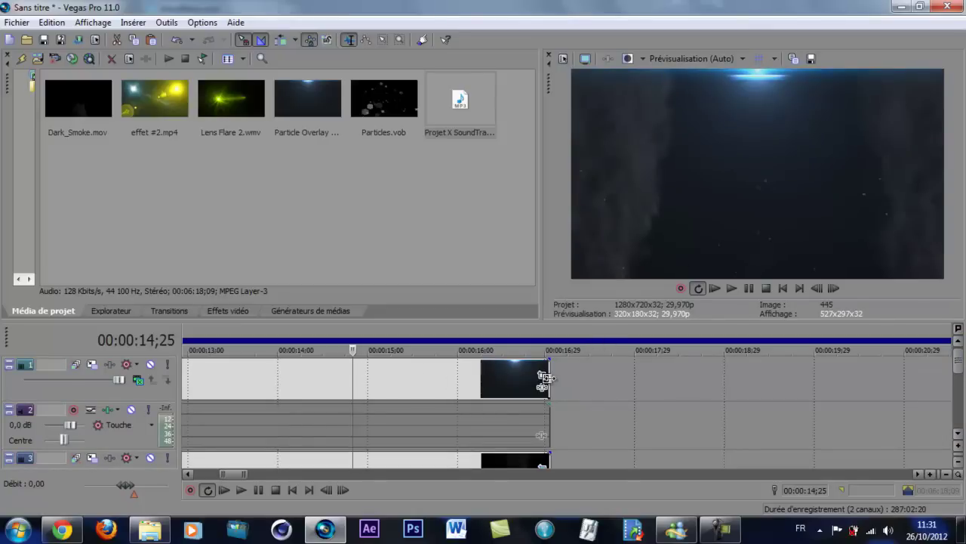
pyautogui.moveTo(544, 377); pyautogui.dragTo(345, 382)
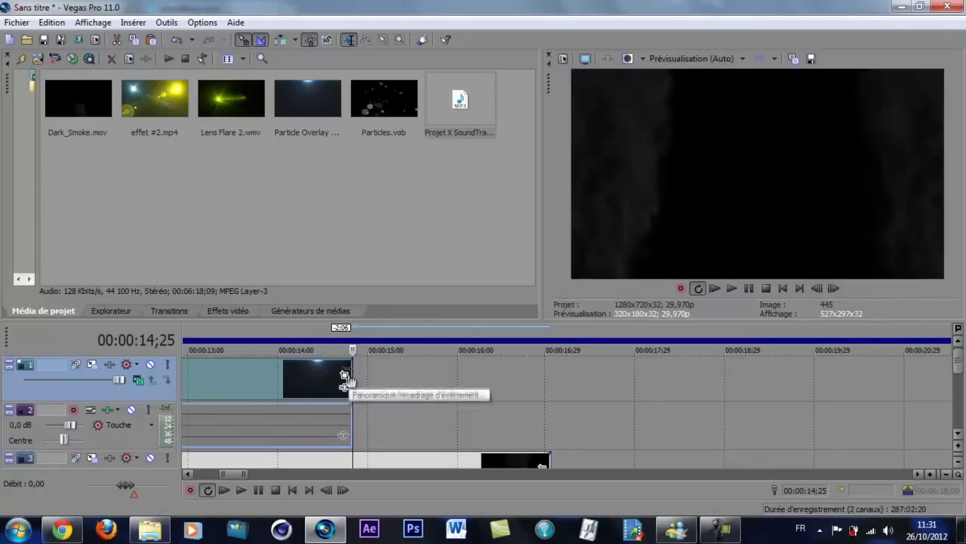
pyautogui.click(228, 103)
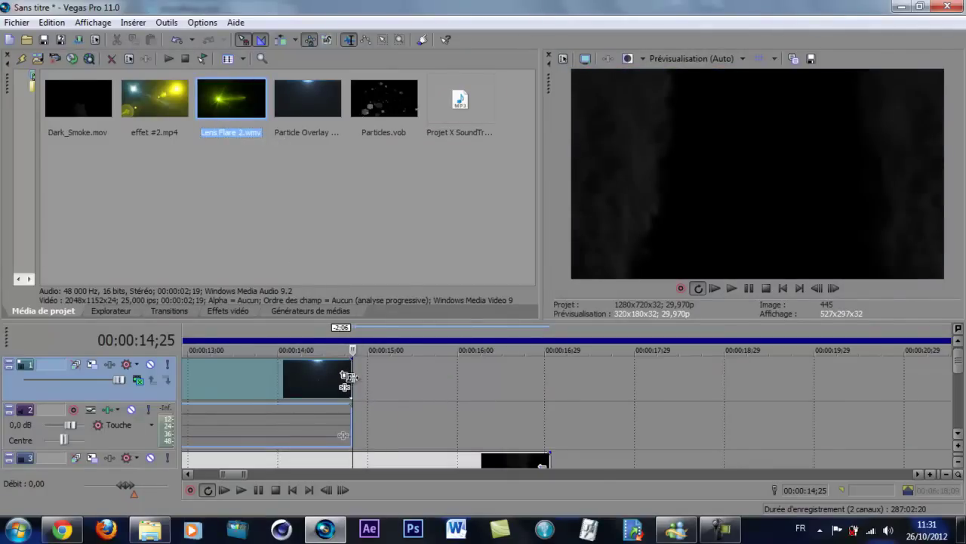
pyautogui.moveTo(346, 378); pyautogui.dragTo(545, 381)
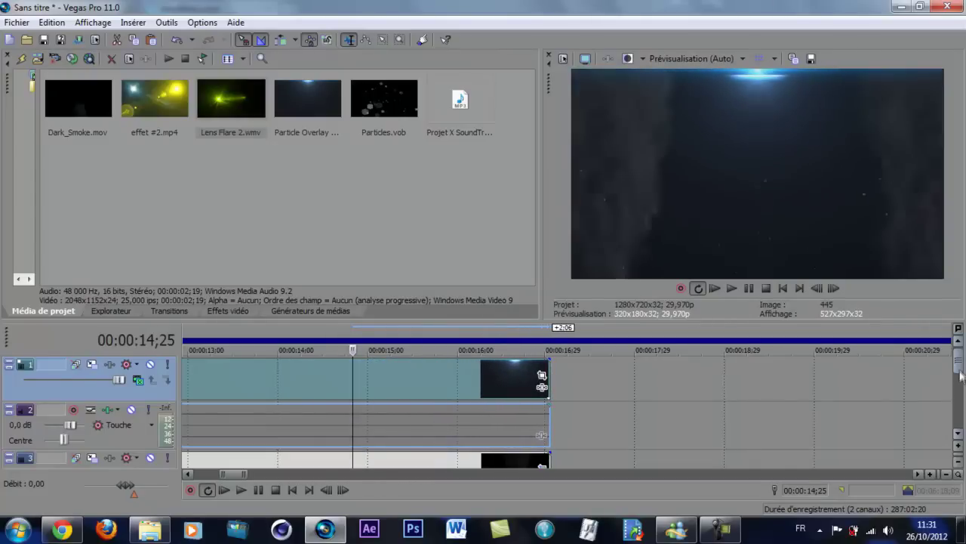
pyautogui.scroll(-2, 960, 375)
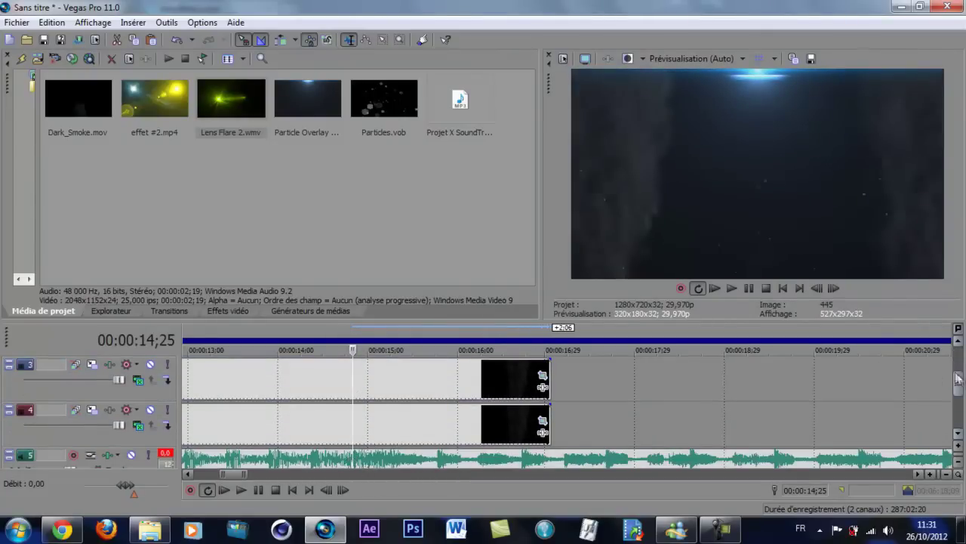
# Step: Trim the end of the particle overlay clip on track 1 to 00:00:14;25 and place Lens Flare 2.wmv directly after it
pyautogui.scroll(2, 963, 389)
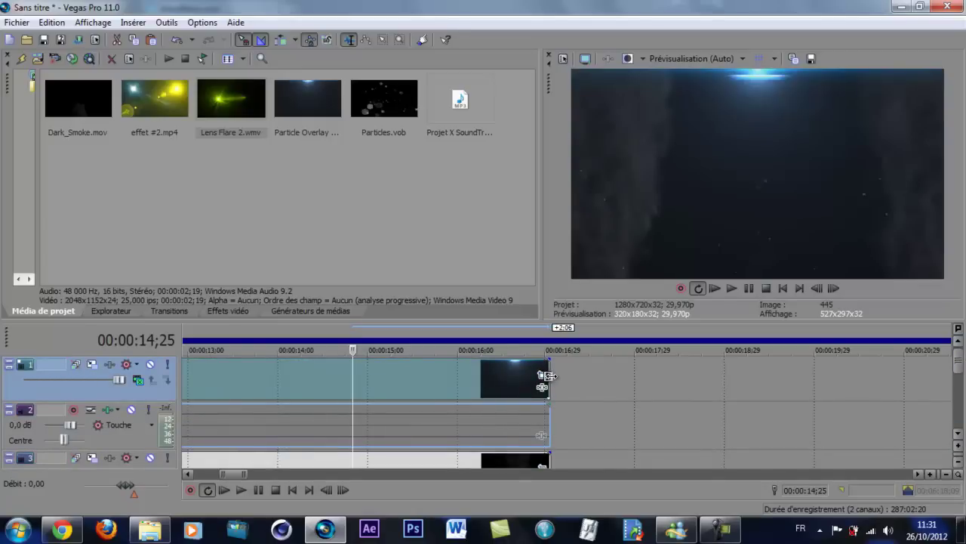
pyautogui.moveTo(544, 375); pyautogui.dragTo(347, 388)
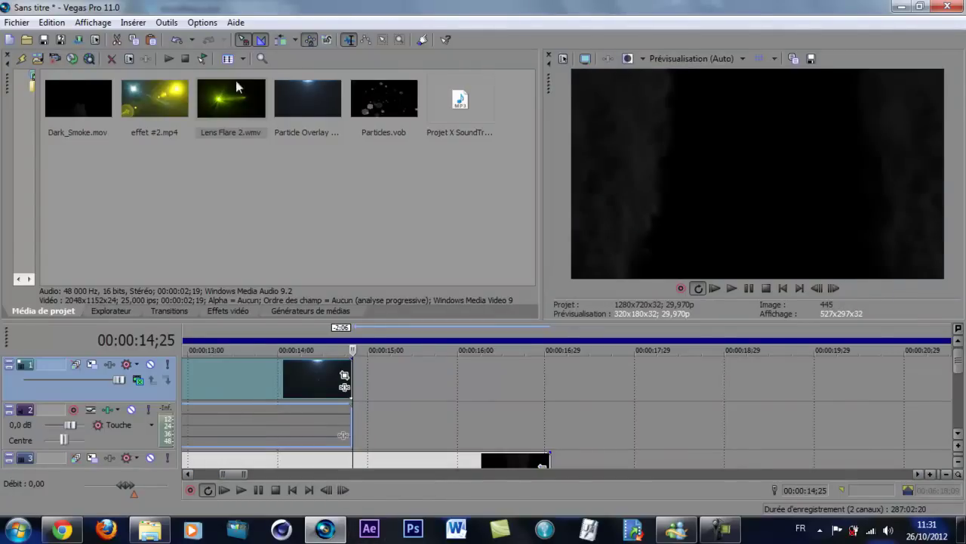
pyautogui.moveTo(219, 105); pyautogui.dragTo(365, 387)
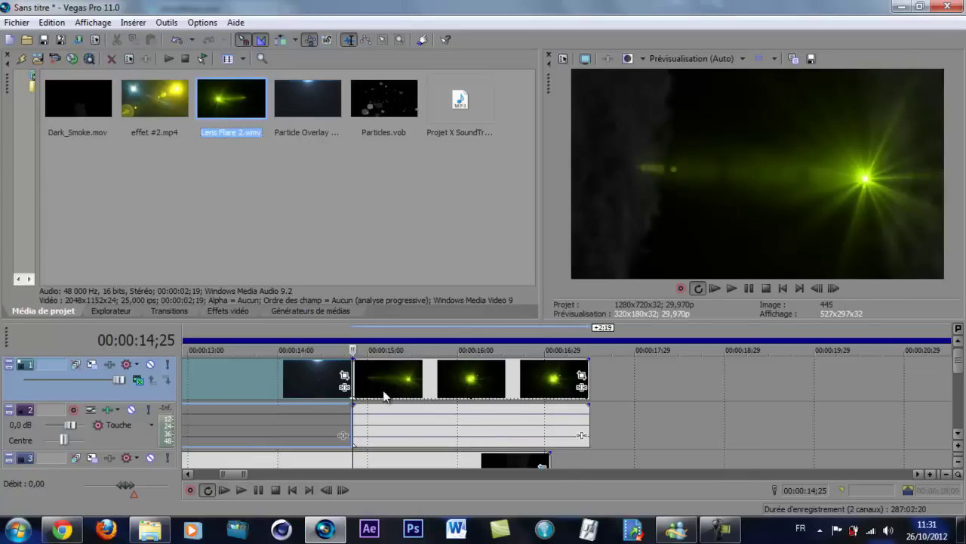
# Step: Return the playhead to 00:00:14;25 and trim the end of the lens flare clip on track 1 to 00:00:15;15
pyautogui.click(372, 377)
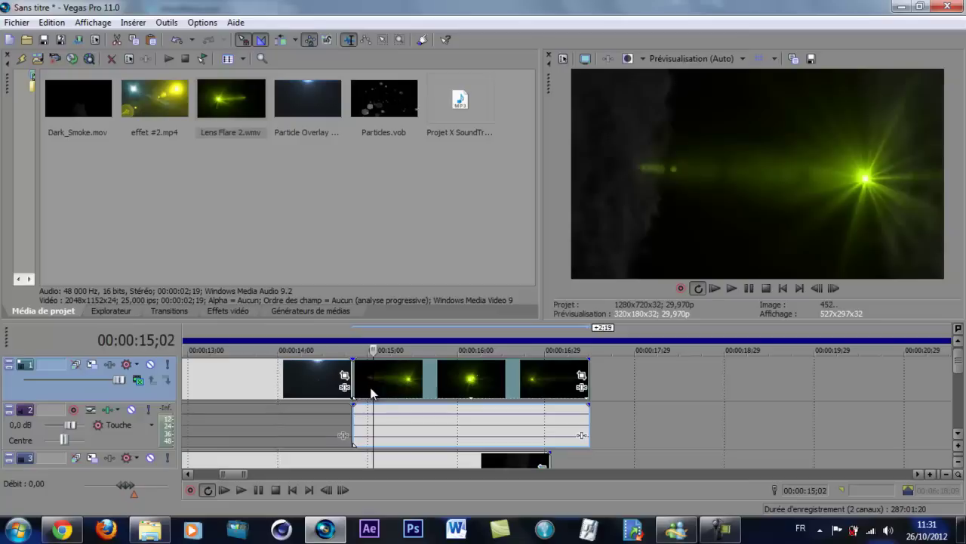
pyautogui.click(392, 387)
pyautogui.moveTo(392, 387); pyautogui.dragTo(352, 383)
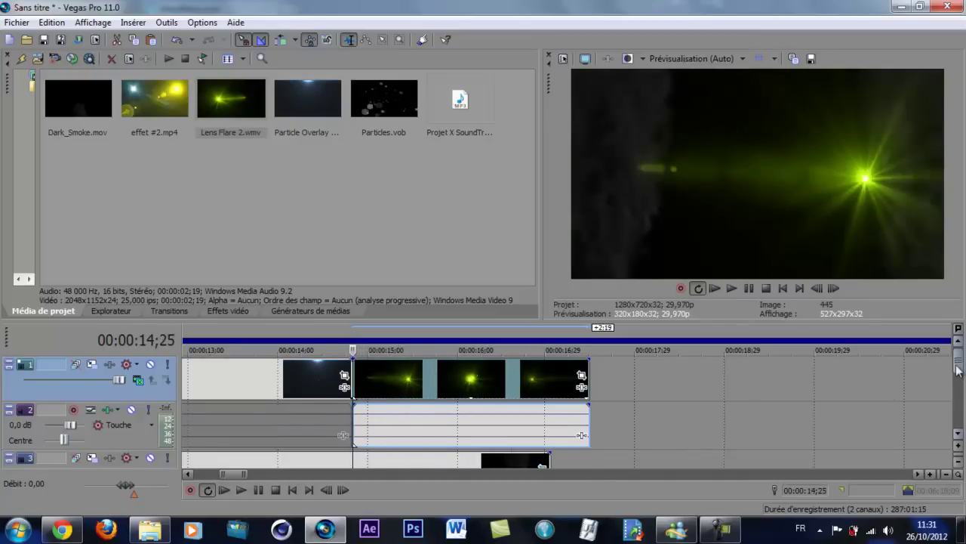
pyautogui.moveTo(961, 381)
pyautogui.mouseDown()
pyautogui.moveTo(961, 403)
pyautogui.moveTo(961, 369)
pyautogui.mouseUp()
pyautogui.moveTo(585, 383); pyautogui.dragTo(411, 383)
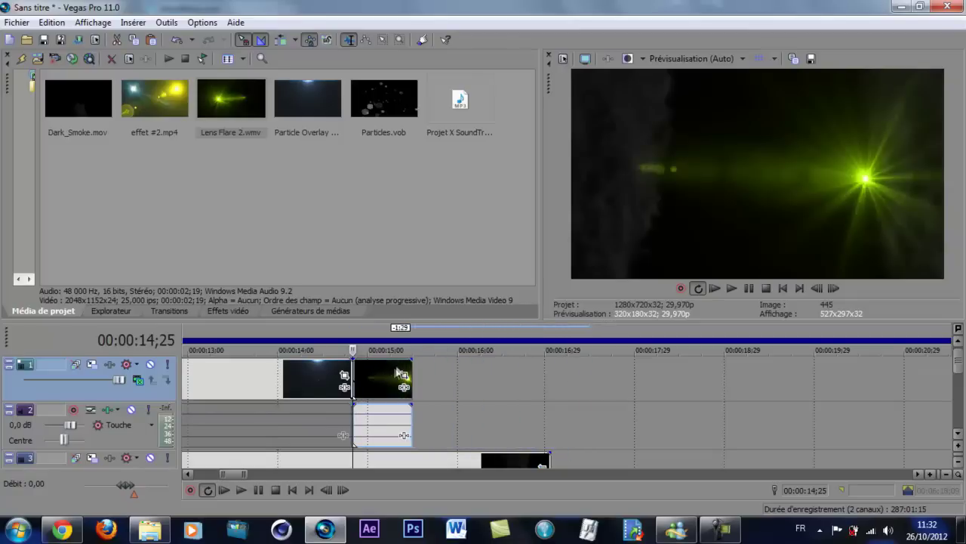
# Step: Play back the lens flare transition and place the playhead at the flare clip's end, 00:00:15;15, with the smoke tracks in view
pyautogui.click(733, 290)
pyautogui.click(746, 290)
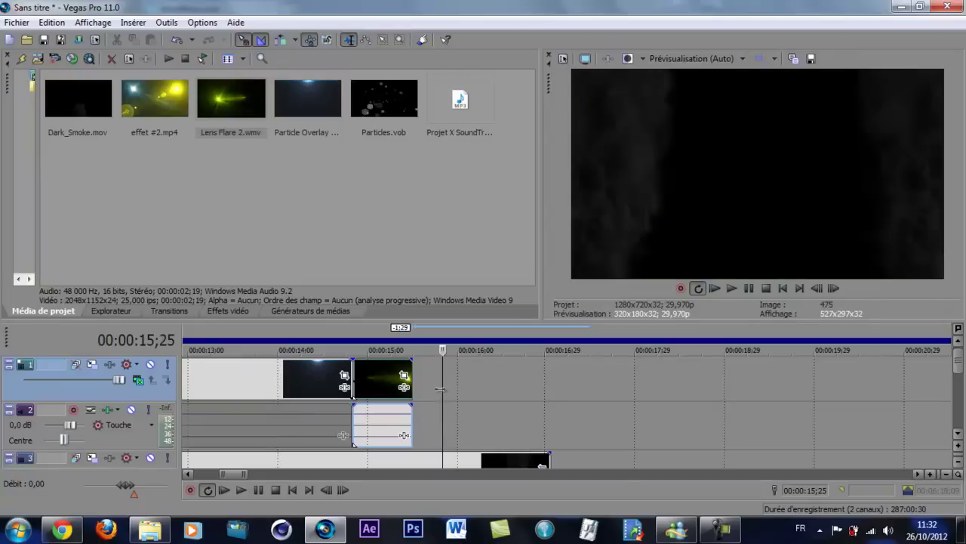
pyautogui.click(414, 391)
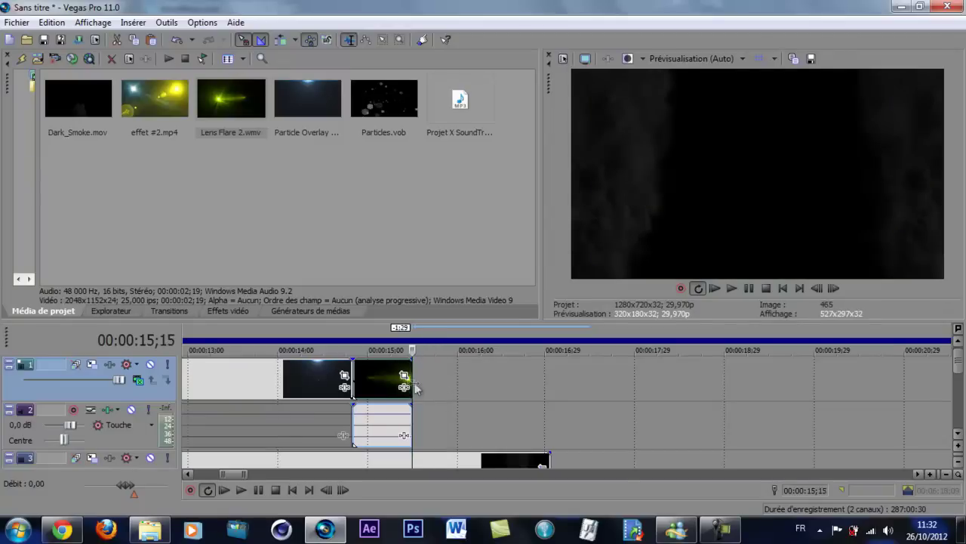
pyautogui.scroll(-2, 962, 367)
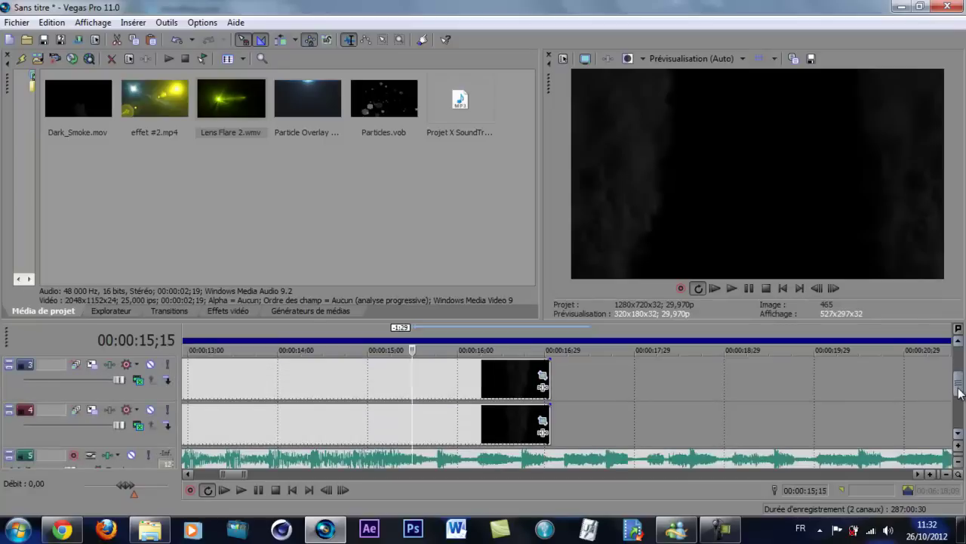
# Step: Switch to the YouTube reference in Chrome, watch the intro's title transition from 0:13, and return to Vegas Pro
pyautogui.scroll(2, 961, 368)
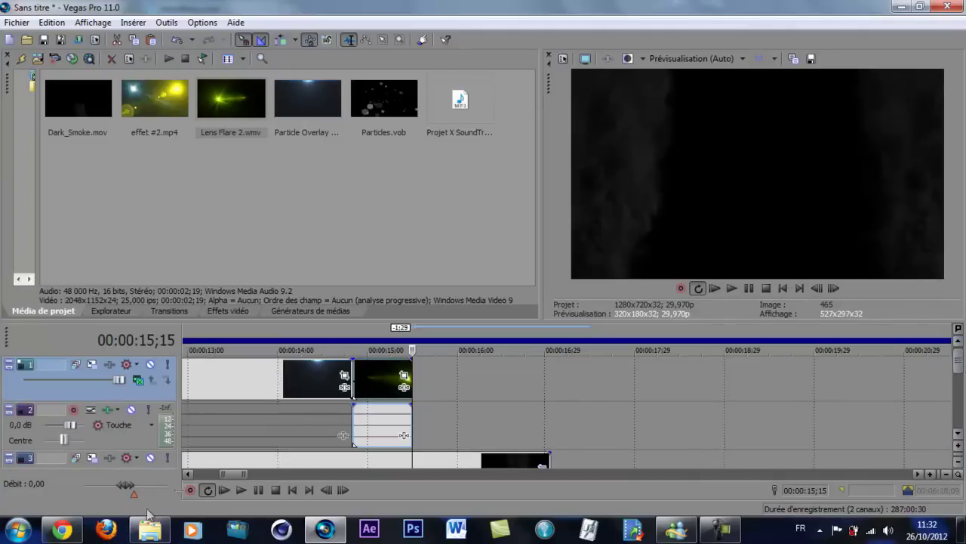
pyautogui.click(62, 529)
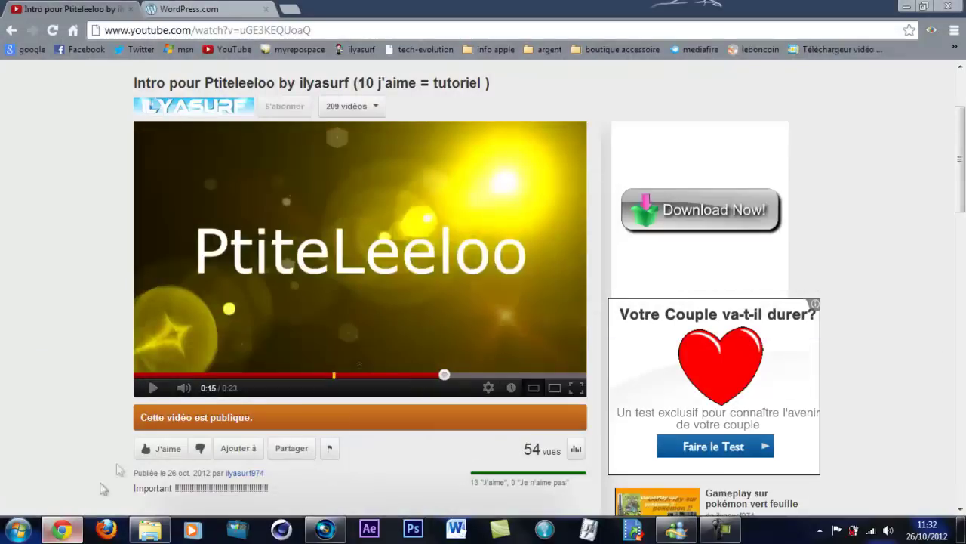
pyautogui.click(385, 373)
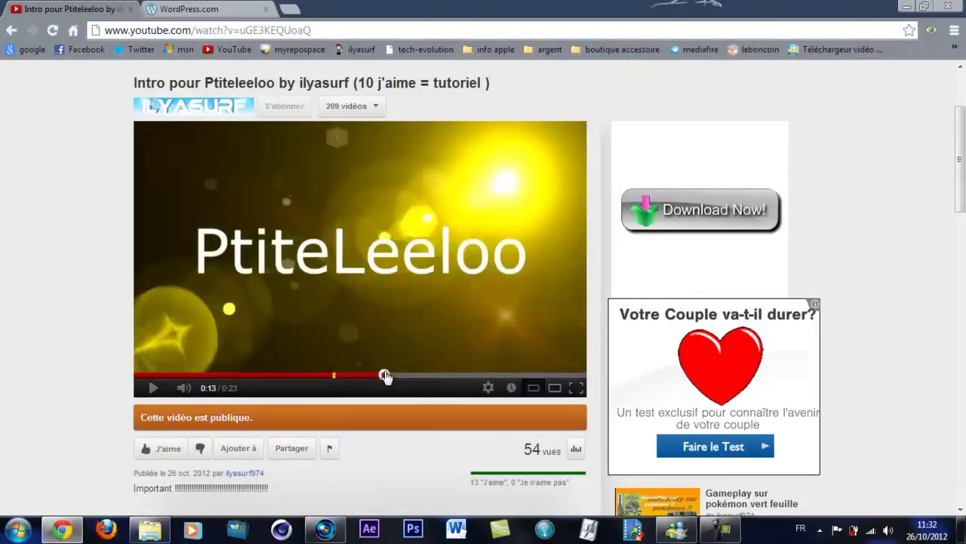
pyautogui.click(153, 388)
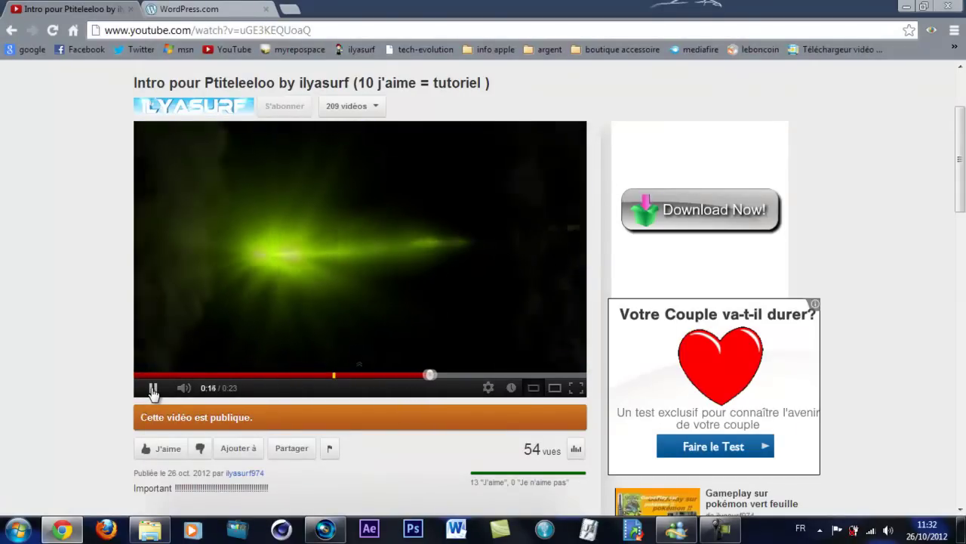
pyautogui.click(153, 387)
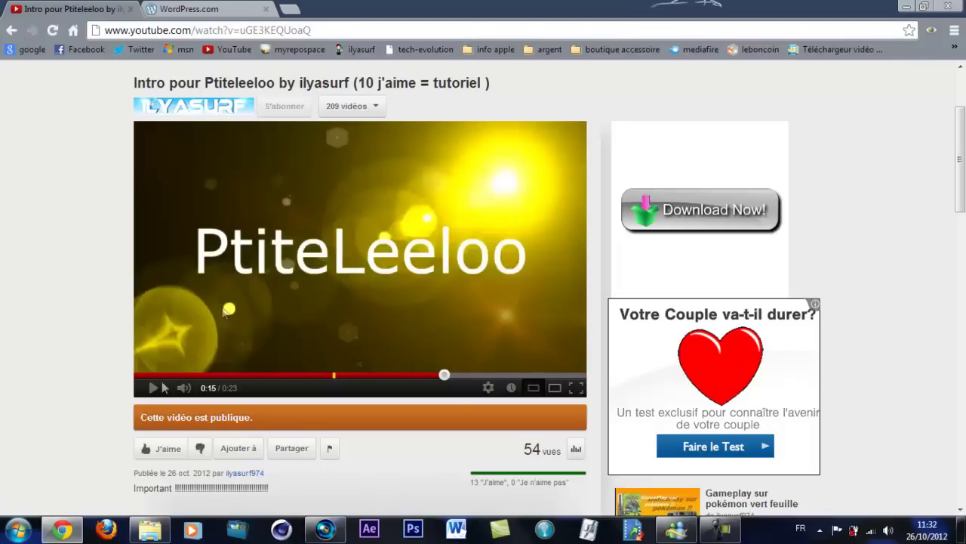
pyautogui.click(73, 530)
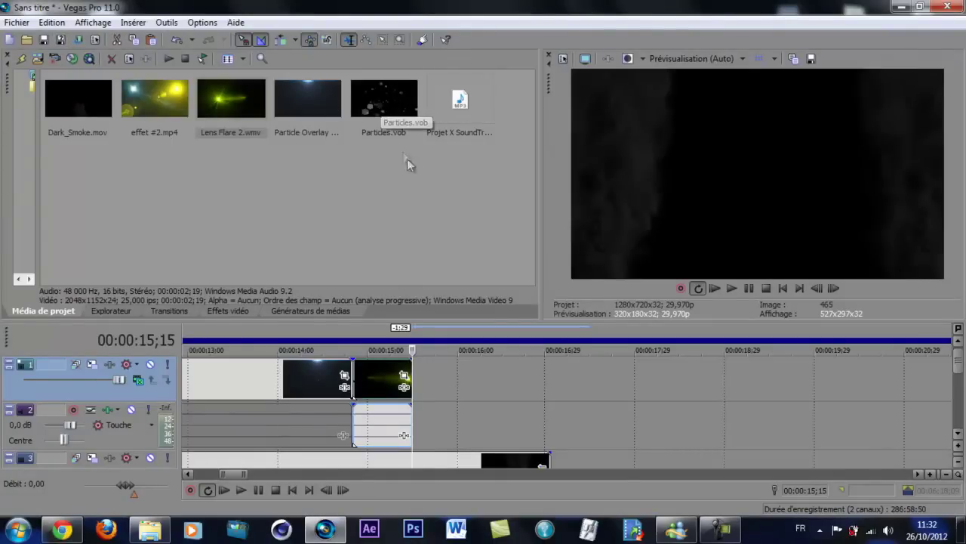
# Step: Mute the audio event of the Lens Flare 2 clip on track 2 through its properties
pyautogui.rightClick(370, 409)
pyautogui.click(381, 403)
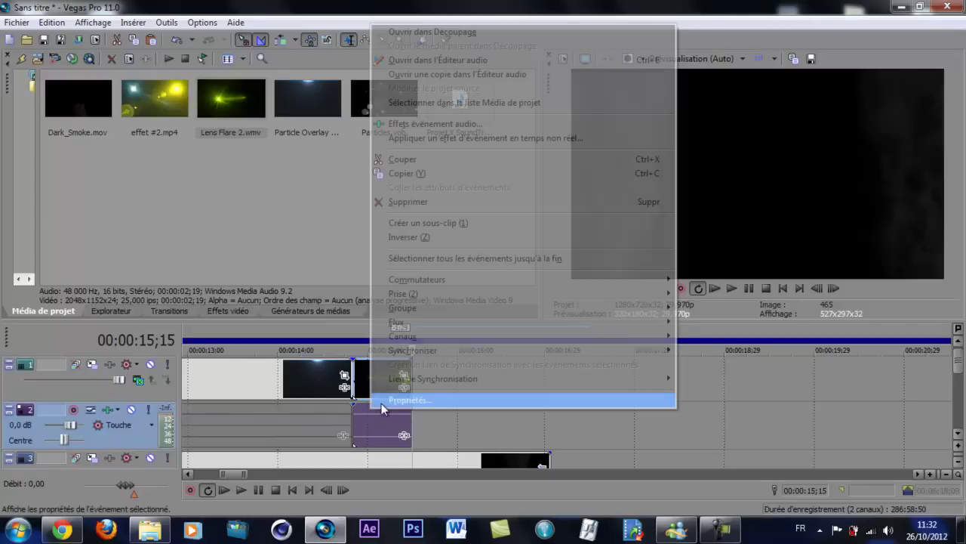
pyautogui.click(353, 123)
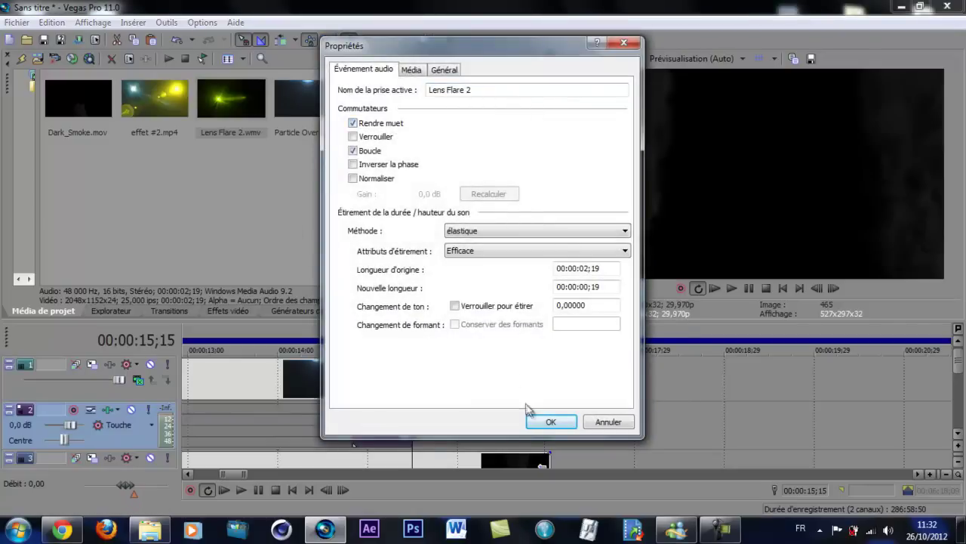
pyautogui.click(550, 424)
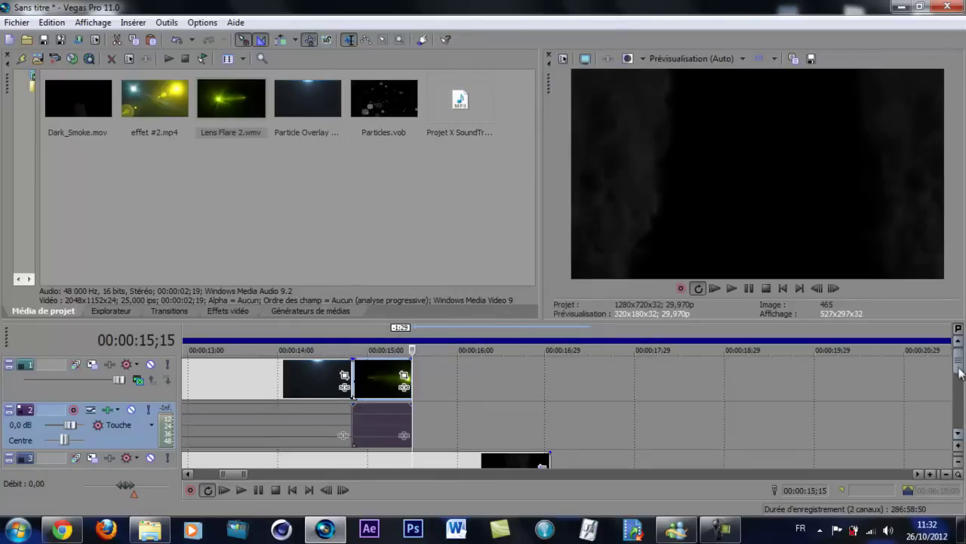
# Step: Place the playhead at the lens flare clip's end and trim both smoke clips on tracks 3 and 4 to 00:00:15;15
pyautogui.scroll(-1, 961, 393)
pyautogui.moveTo(959, 393); pyautogui.dragTo(960, 361)
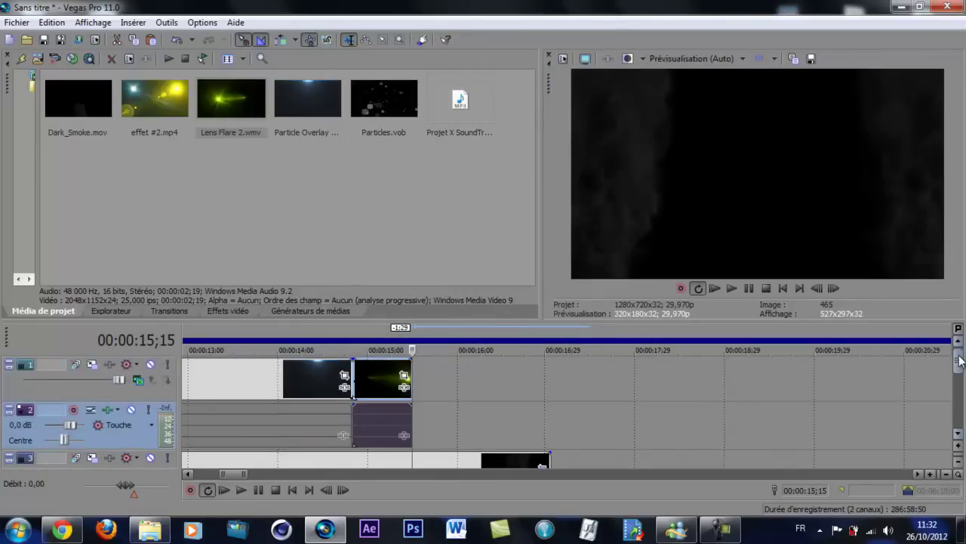
pyautogui.moveTo(964, 371)
pyautogui.mouseDown()
pyautogui.moveTo(961, 394)
pyautogui.moveTo(962, 385)
pyautogui.mouseUp()
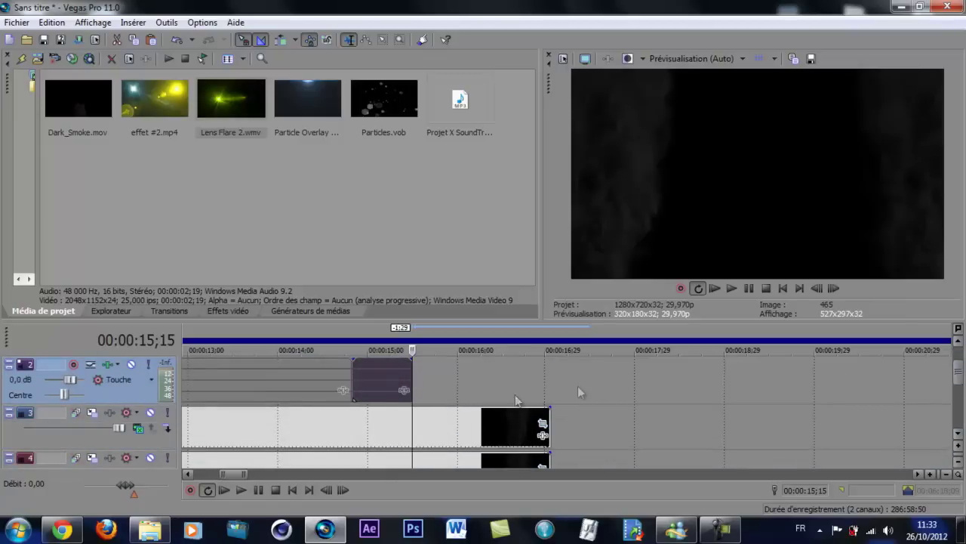
pyautogui.scroll(2, 957, 382)
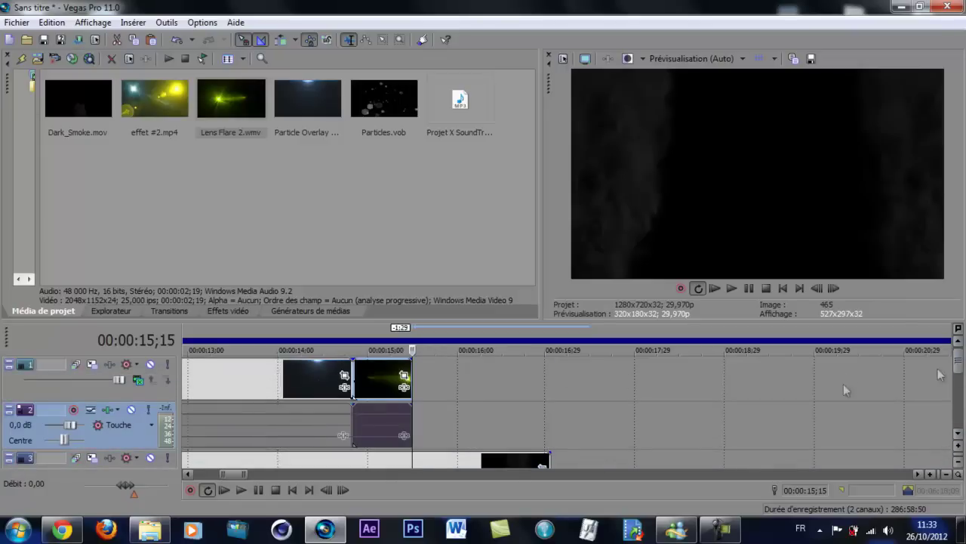
pyautogui.click(386, 371)
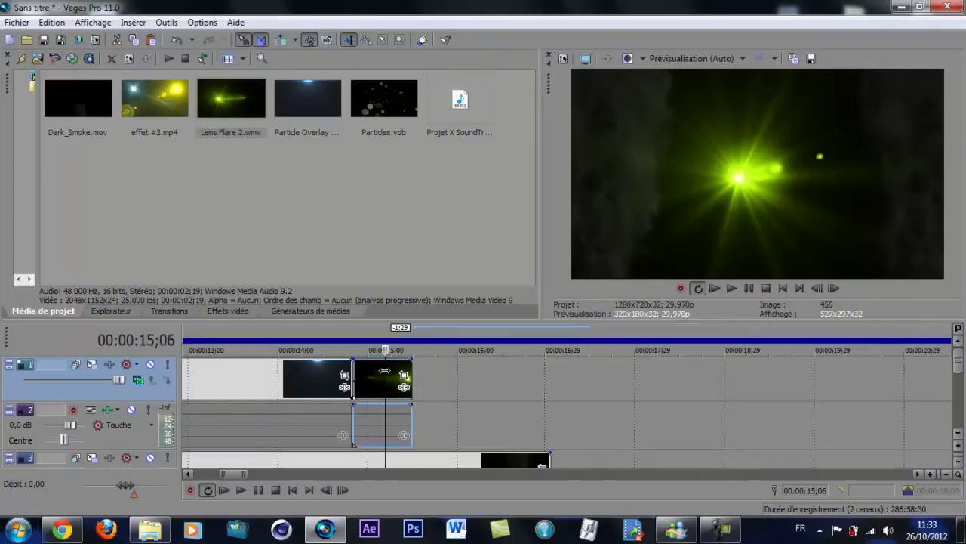
pyautogui.moveTo(384, 371); pyautogui.dragTo(413, 376)
pyautogui.moveTo(961, 371); pyautogui.dragTo(960, 391)
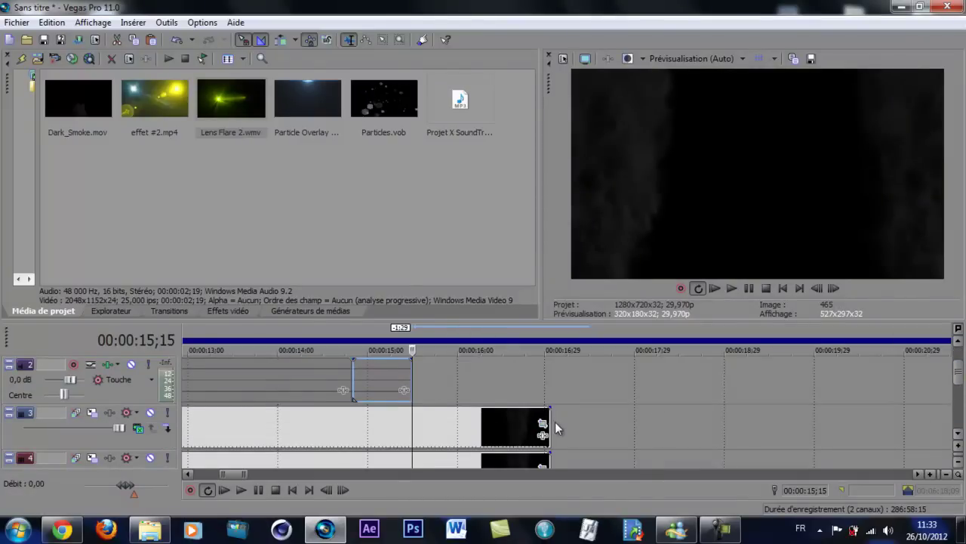
pyautogui.moveTo(547, 429); pyautogui.dragTo(414, 428)
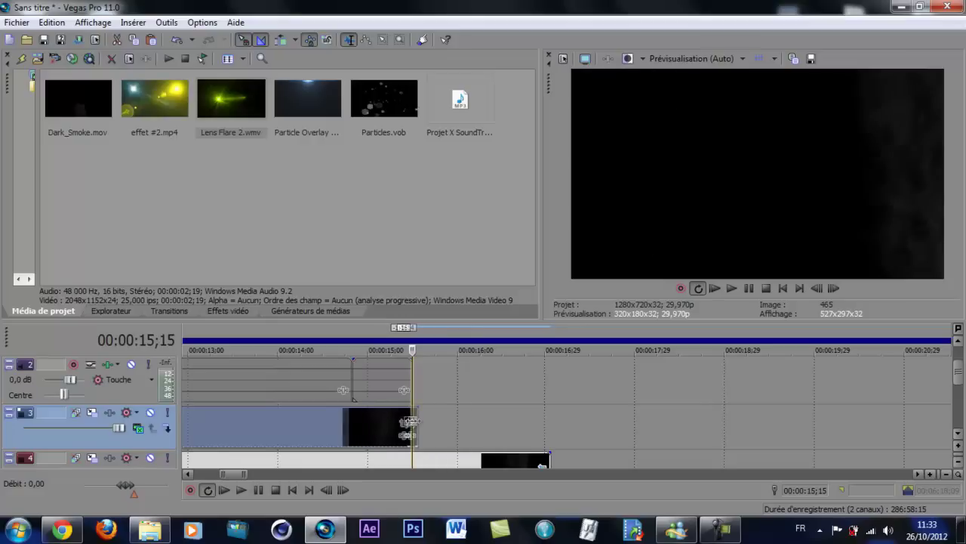
pyautogui.moveTo(544, 456); pyautogui.dragTo(406, 458)
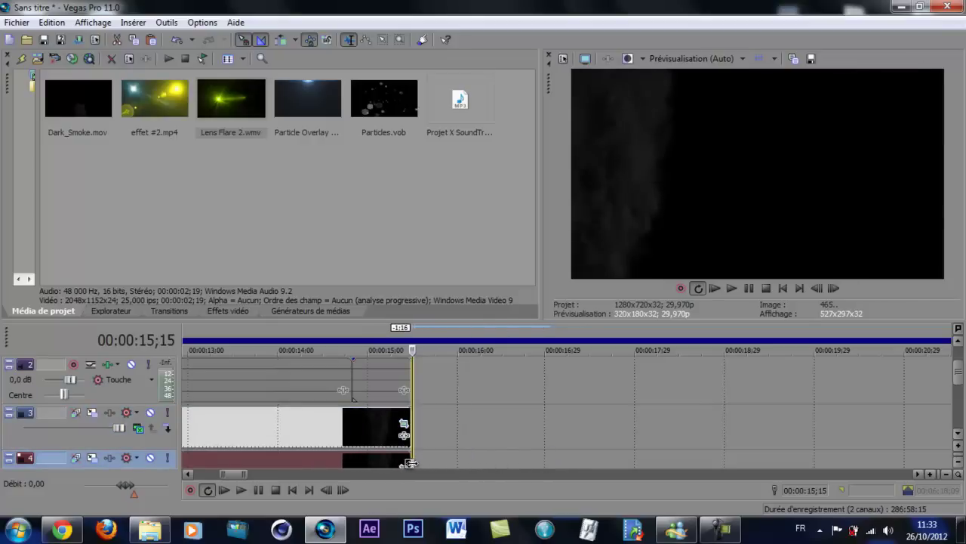
# Step: Return the playhead to 00:00:15;15 and place Particles.vob on track 3 directly after the trimmed smoke clip
pyautogui.click(376, 367)
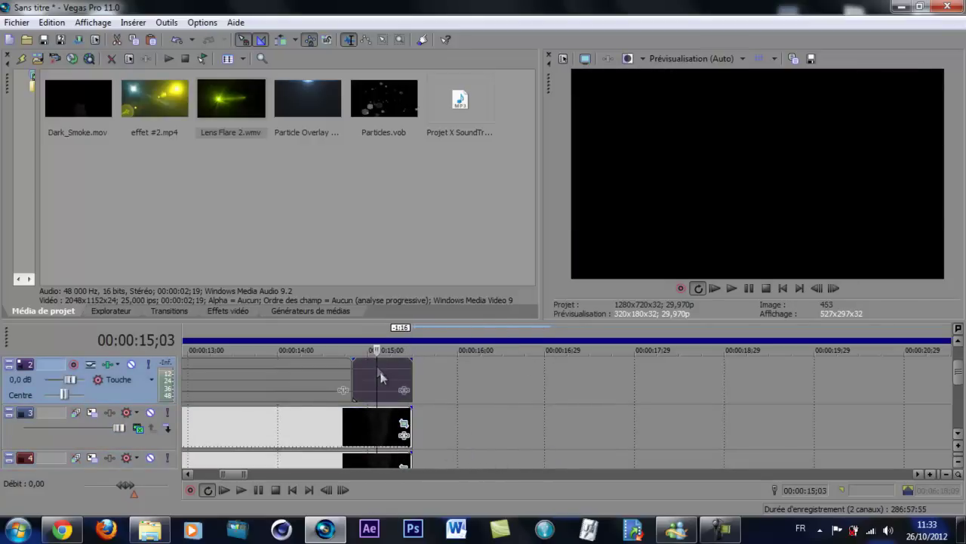
pyautogui.moveTo(376, 376); pyautogui.dragTo(408, 371)
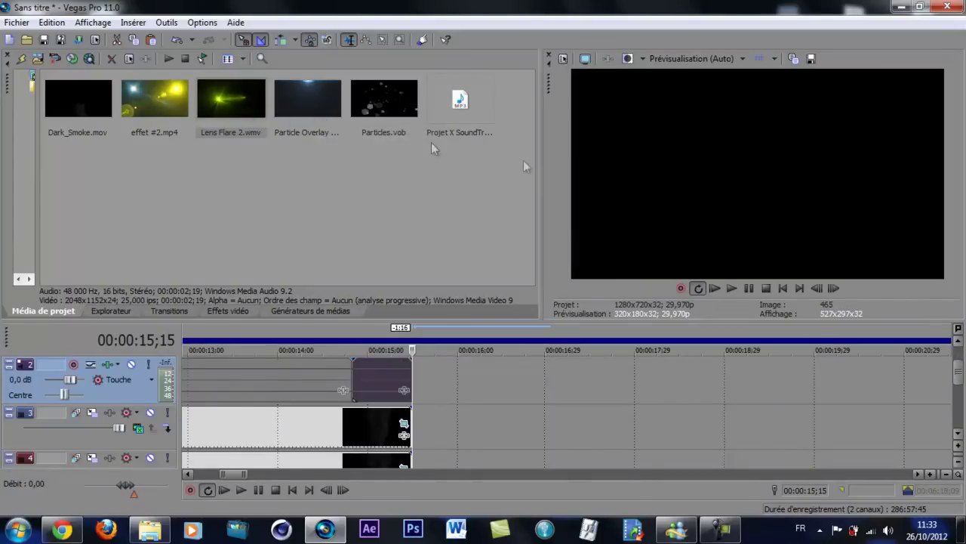
pyautogui.click(388, 104)
pyautogui.moveTo(387, 101); pyautogui.dragTo(422, 423)
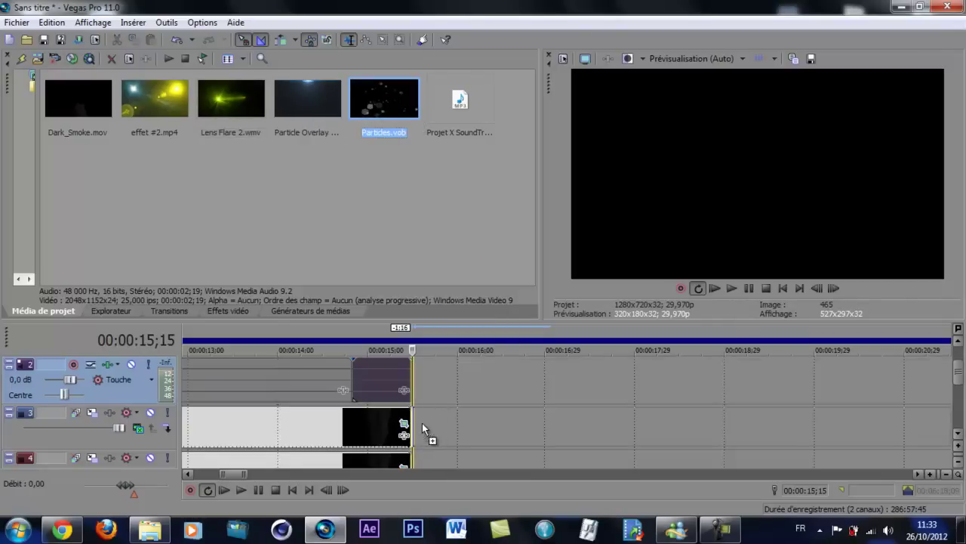
pyautogui.moveTo(422, 422); pyautogui.dragTo(422, 423)
# Step: Scrub the start of the particles clip and time-compress it by 4:15 so it ends at about 00:00:17;00
pyautogui.click(458, 417)
pyautogui.moveTo(458, 434); pyautogui.dragTo(494, 440)
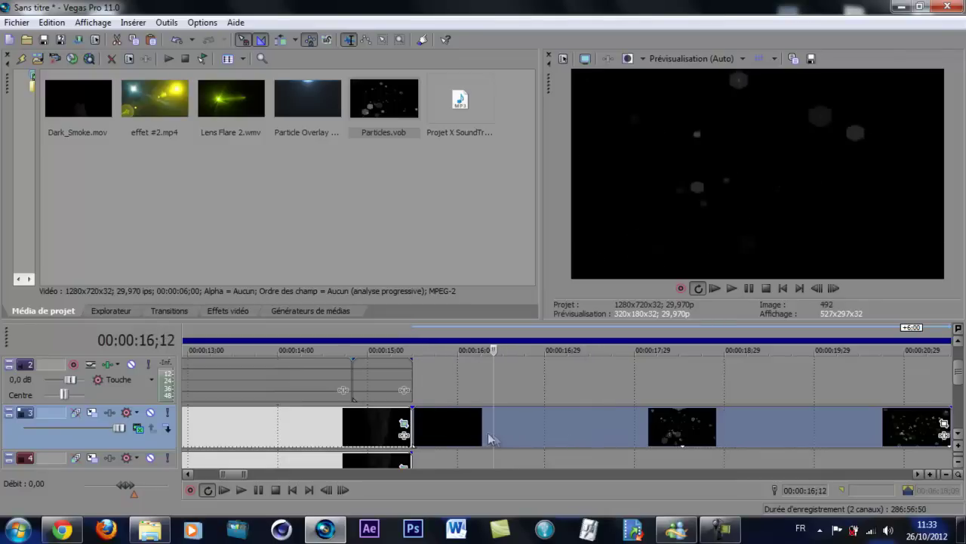
pyautogui.moveTo(241, 475)
pyautogui.mouseDown()
pyautogui.moveTo(249, 477)
pyautogui.moveTo(238, 476)
pyautogui.mouseUp()
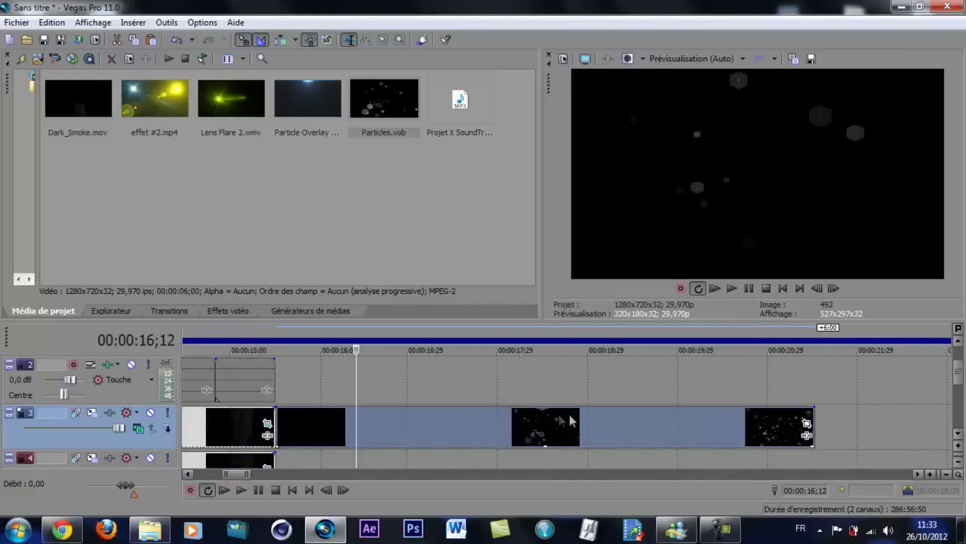
pyautogui.moveTo(811, 424); pyautogui.dragTo(410, 421)
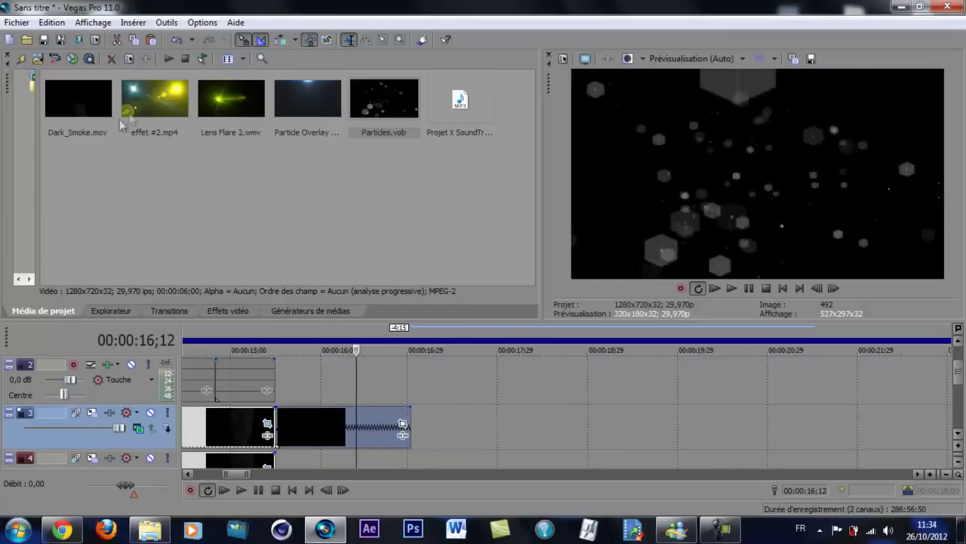
# Step: Place effet #2.mp4 on track 1 at 00:00:15;15, directly after the lens flare clip
pyautogui.moveTo(958, 386); pyautogui.dragTo(957, 378)
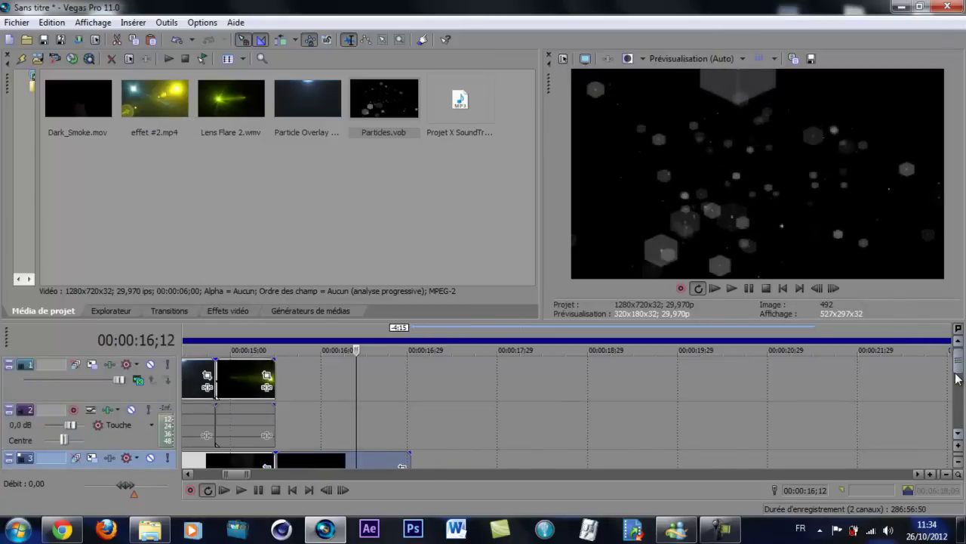
pyautogui.click(249, 365)
pyautogui.moveTo(252, 376); pyautogui.dragTo(276, 376)
pyautogui.moveTo(155, 98); pyautogui.dragTo(291, 391)
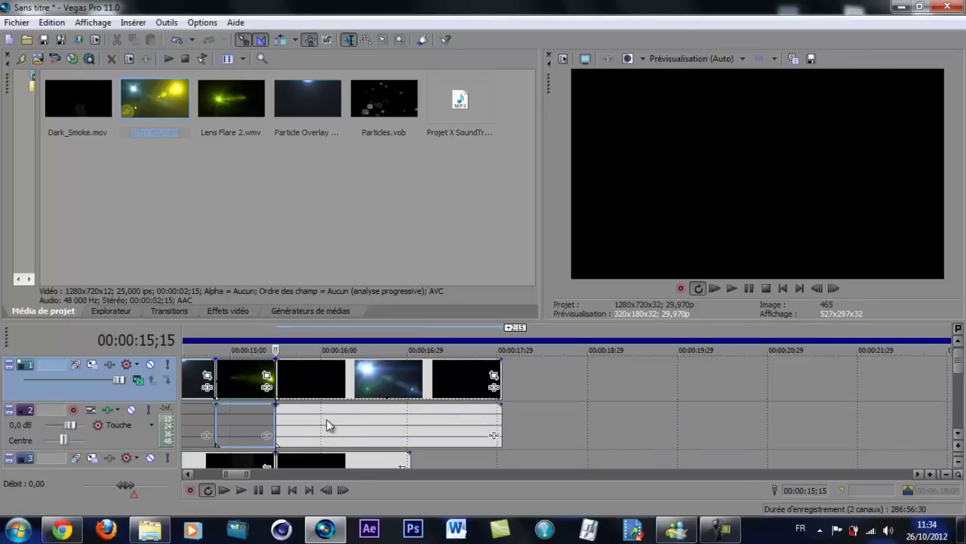
# Step: Mute the audio event of the effet #2 clip on track 2 and keep the playhead at 00:00:15;15
pyautogui.rightClick(329, 425)
pyautogui.click(363, 409)
pyautogui.click(352, 123)
pyautogui.click(545, 422)
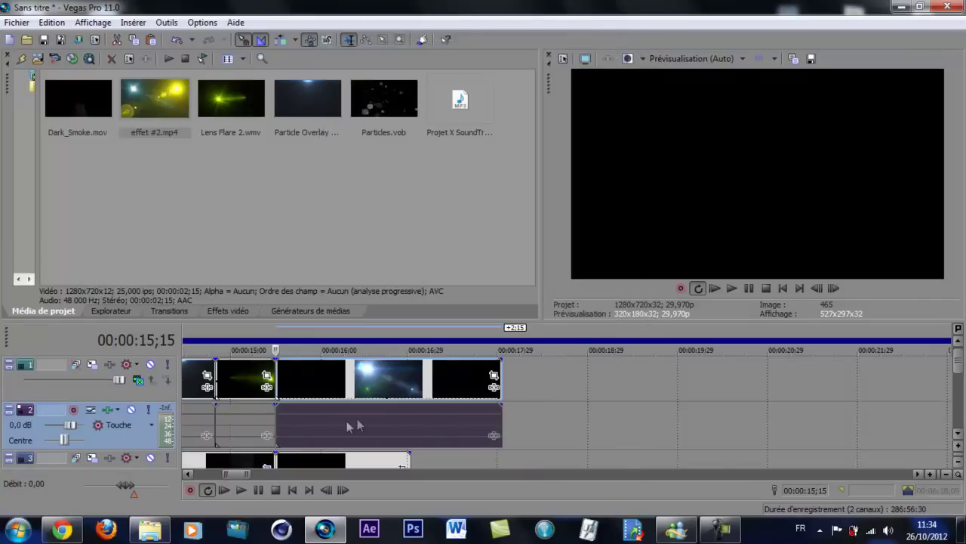
pyautogui.rightClick(352, 422)
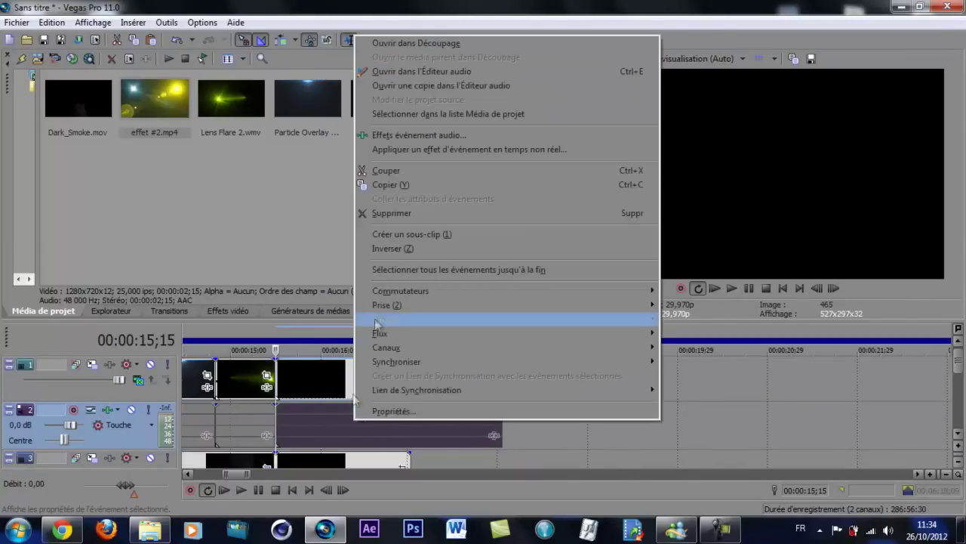
pyautogui.click(317, 419)
pyautogui.click(317, 419)
pyautogui.moveTo(318, 383); pyautogui.dragTo(277, 377)
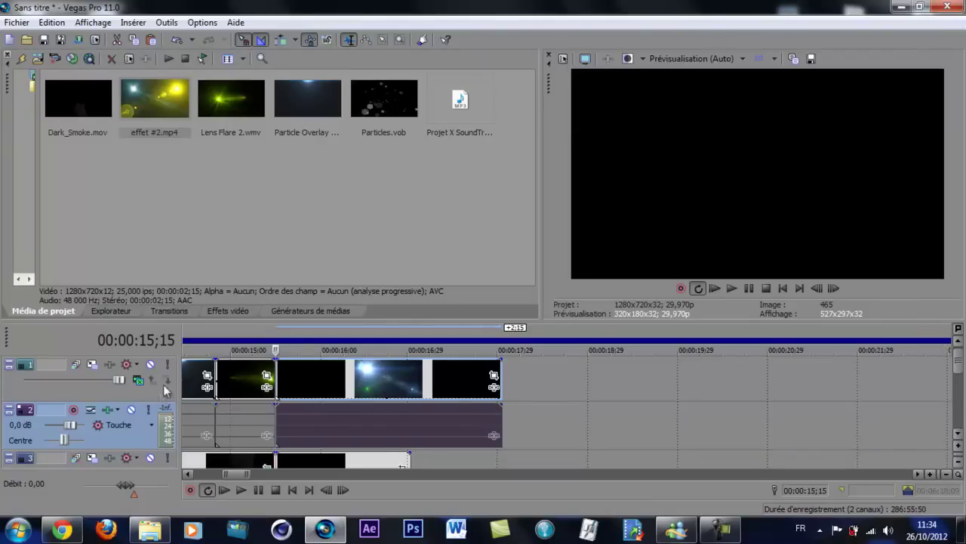
# Step: Insert a new empty video track above the track holding the flare clips
pyautogui.click(153, 393)
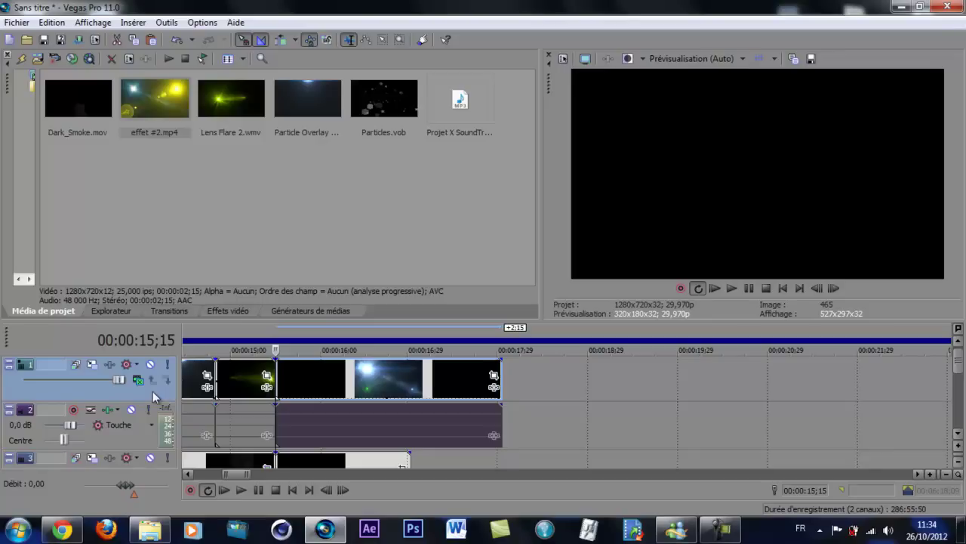
pyautogui.rightClick(153, 391)
pyautogui.click(219, 226)
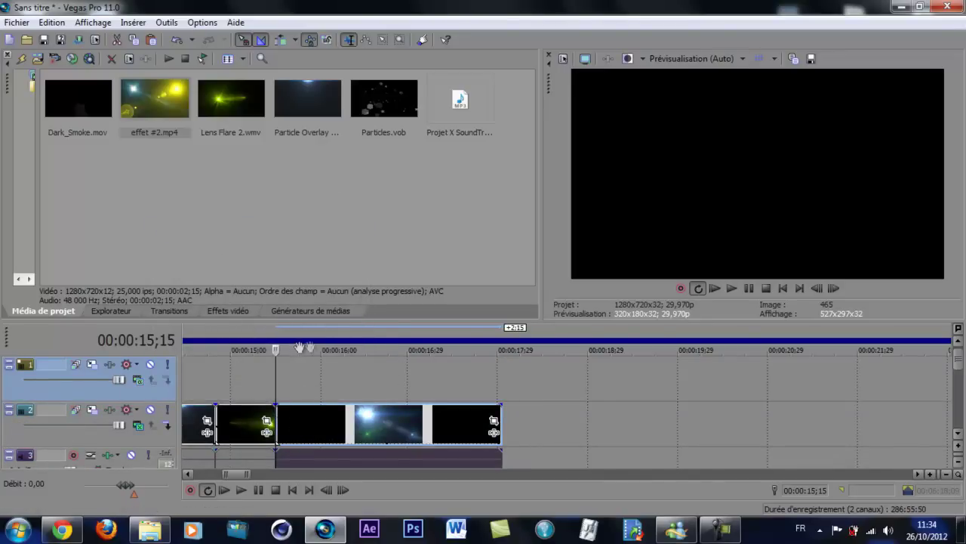
# Step: Add a default Titres & Texte Sony title on the new track 1 at 00:00:15;15 with the text "ilyasurf"
pyautogui.click(326, 312)
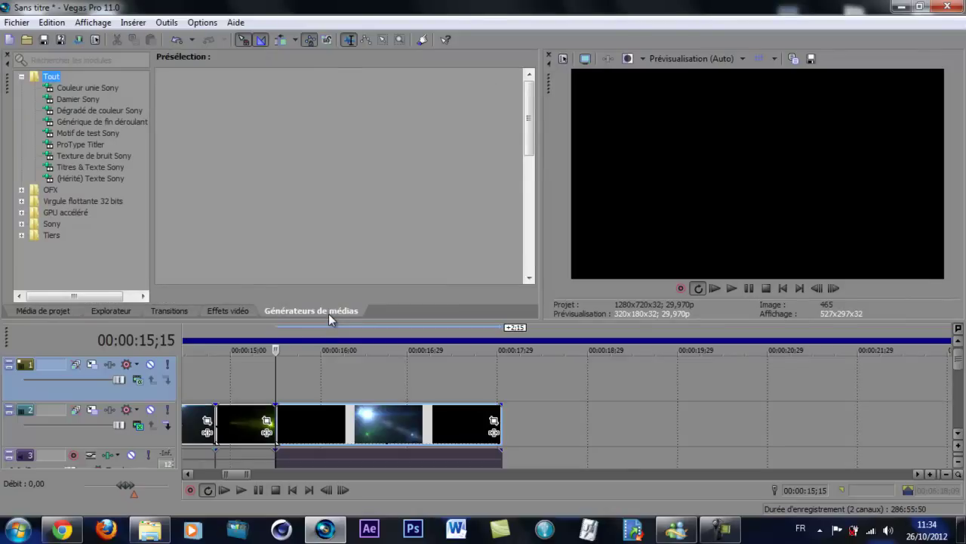
pyautogui.click(108, 168)
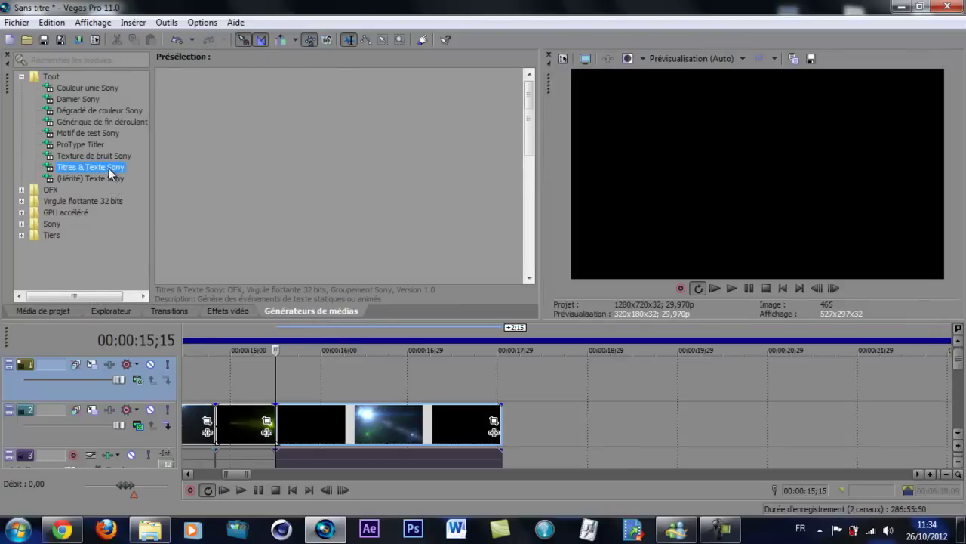
pyautogui.moveTo(225, 136)
pyautogui.mouseDown()
pyautogui.moveTo(323, 293)
pyautogui.moveTo(285, 376)
pyautogui.moveTo(295, 393)
pyautogui.mouseUp()
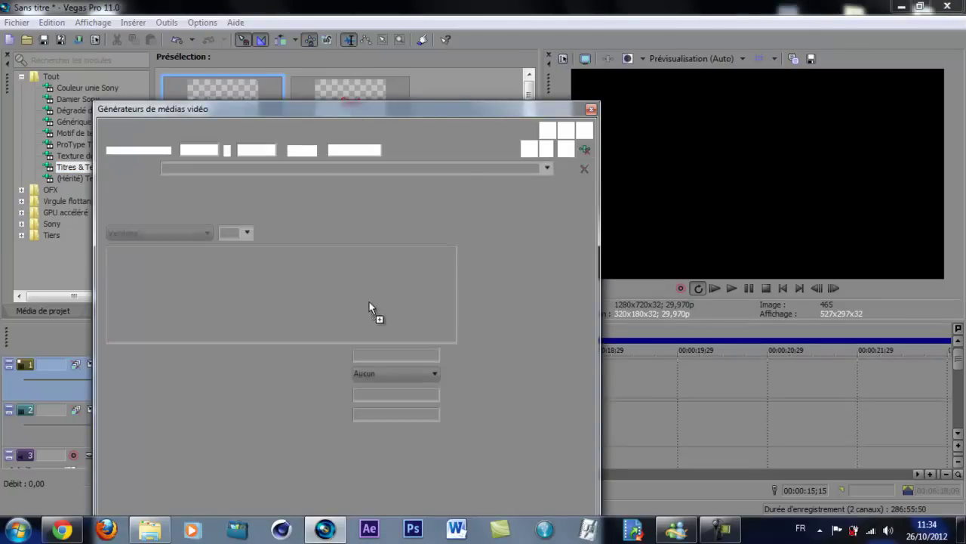
pyautogui.moveTo(424, 292); pyautogui.dragTo(112, 265)
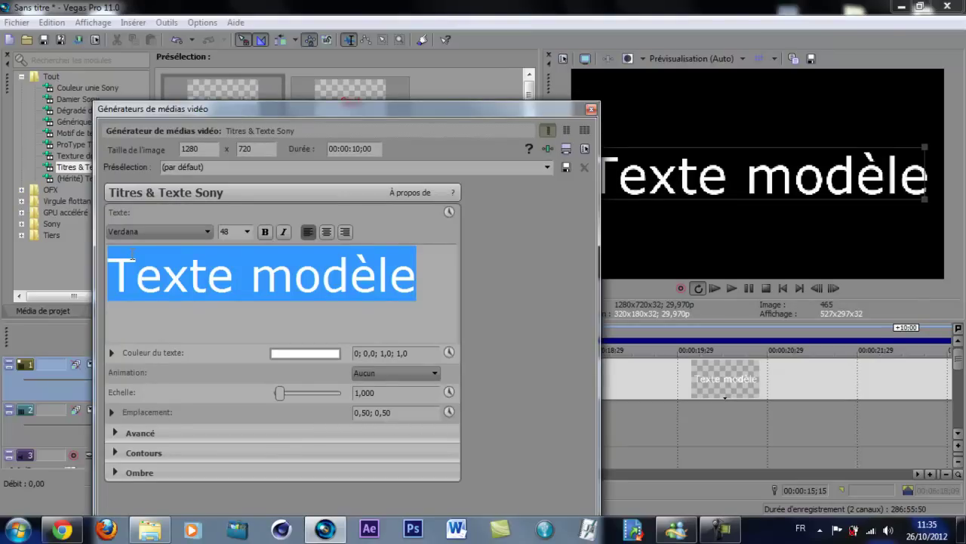
pyautogui.write('ilyasurf')
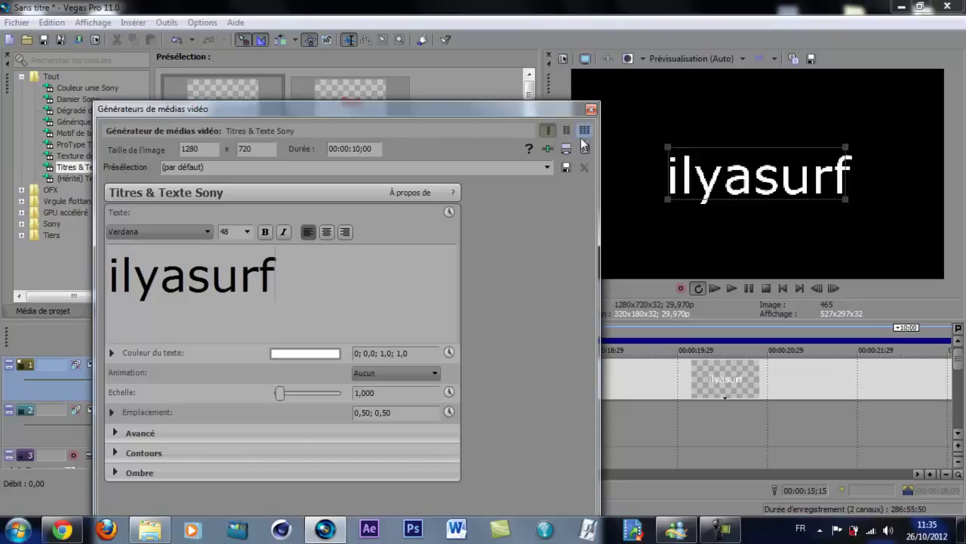
pyautogui.click(593, 110)
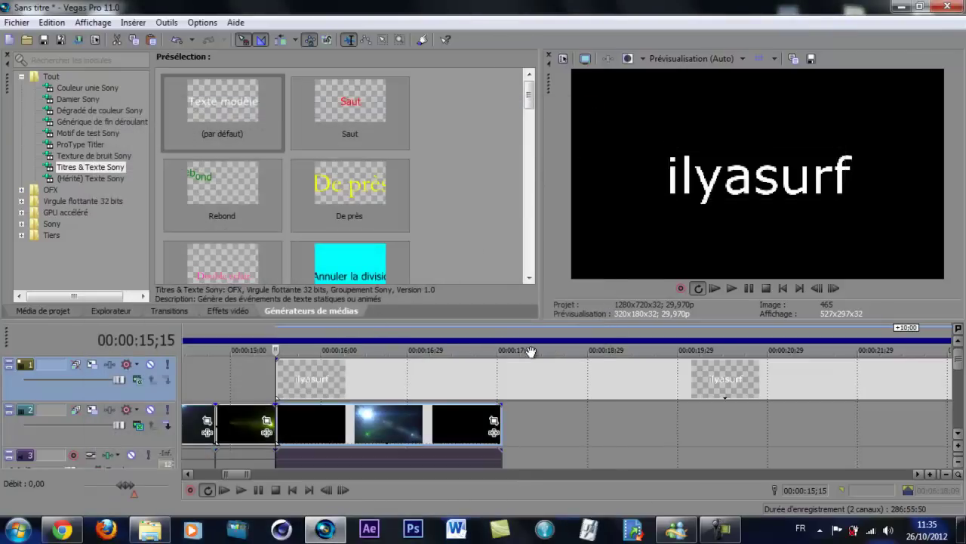
# Step: Play back the "ilyasurf" title over the effet #2 clip and return the playhead to 00:00:15;15
pyautogui.click(730, 288)
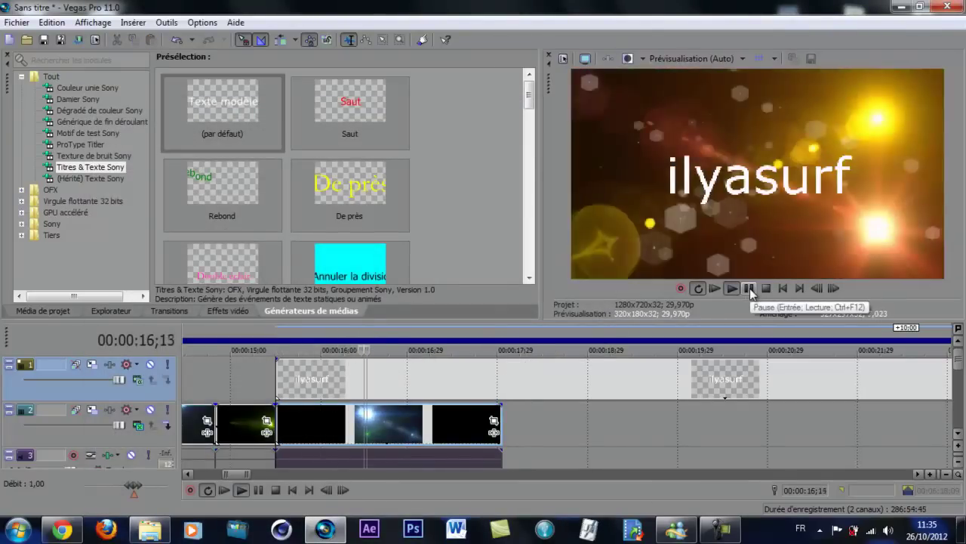
pyautogui.click(749, 288)
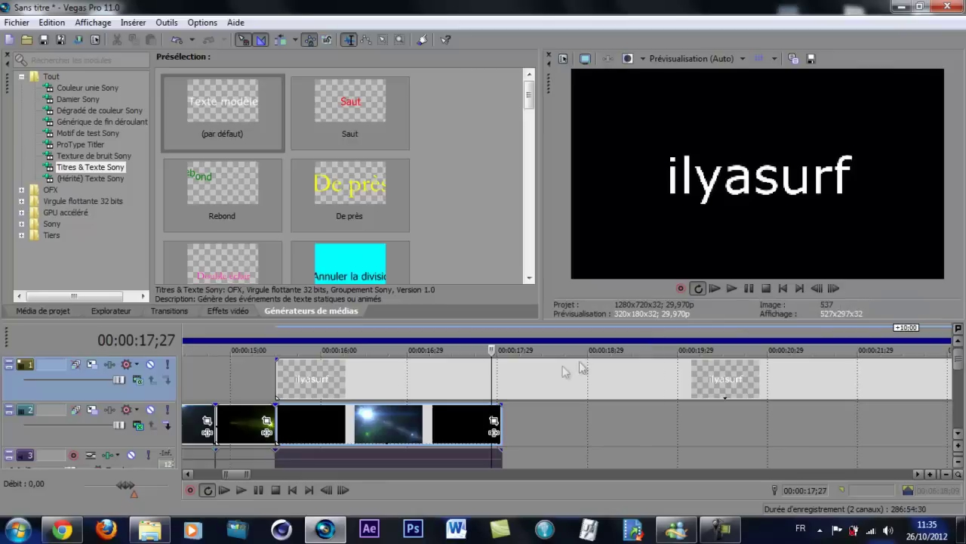
pyautogui.moveTo(491, 377); pyautogui.dragTo(276, 378)
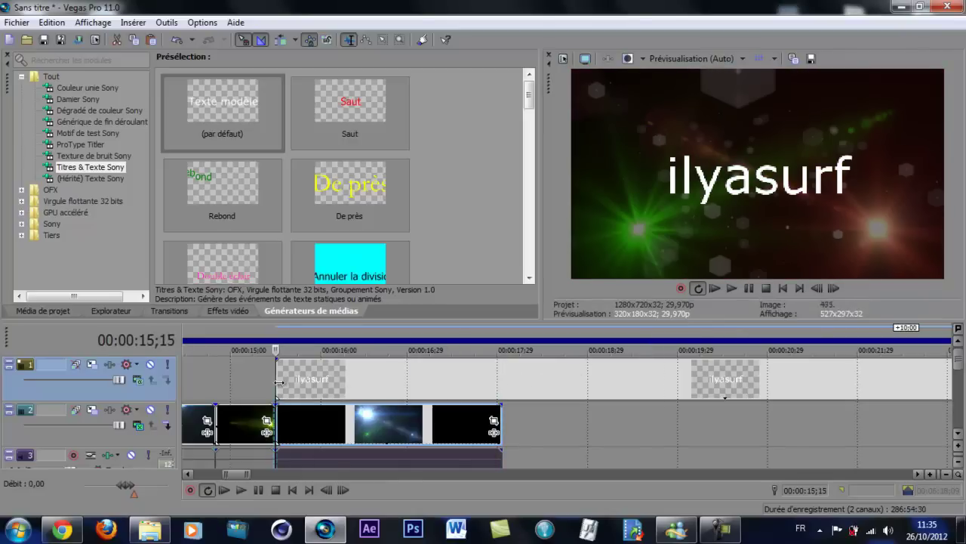
# Step: Switch to the YouTube reference in Chrome, replay its title reveal from about 0:15 to 0:20, and return to Vegas Pro
pyautogui.click(53, 533)
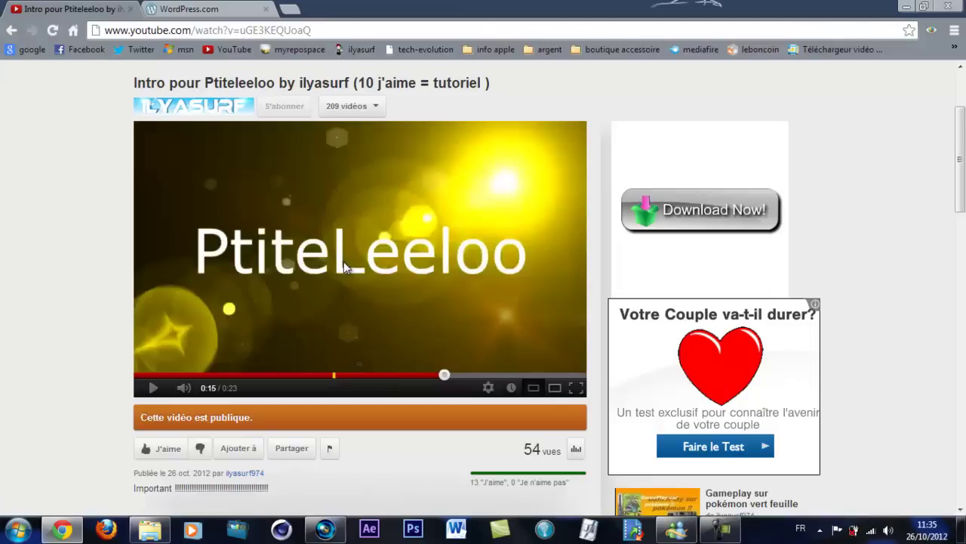
pyautogui.click(398, 375)
pyautogui.click(153, 388)
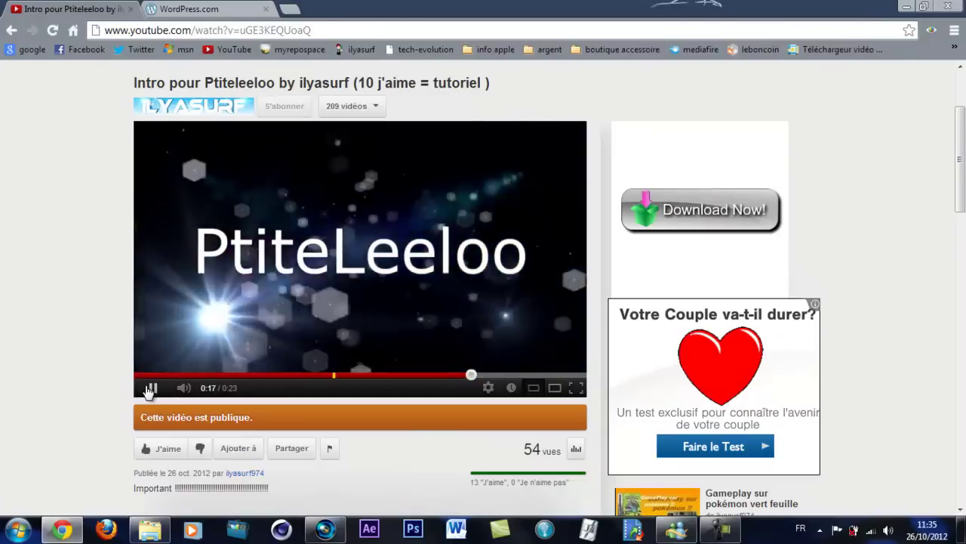
pyautogui.click(151, 388)
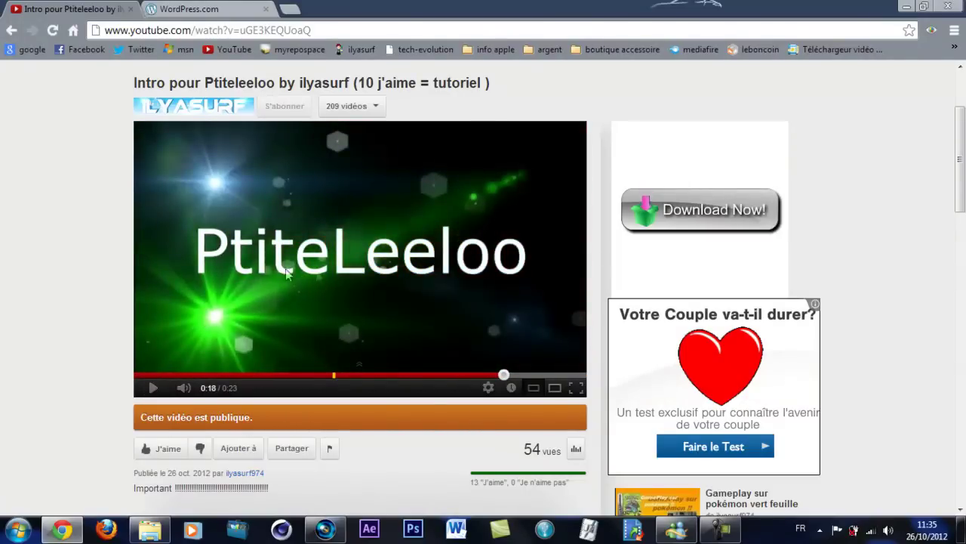
pyautogui.click(151, 389)
pyautogui.click(151, 388)
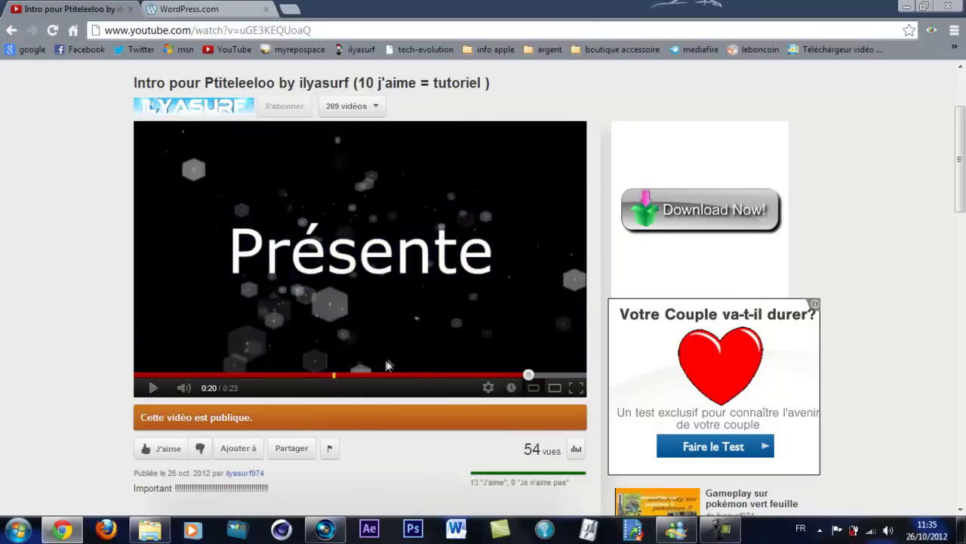
pyautogui.click(437, 375)
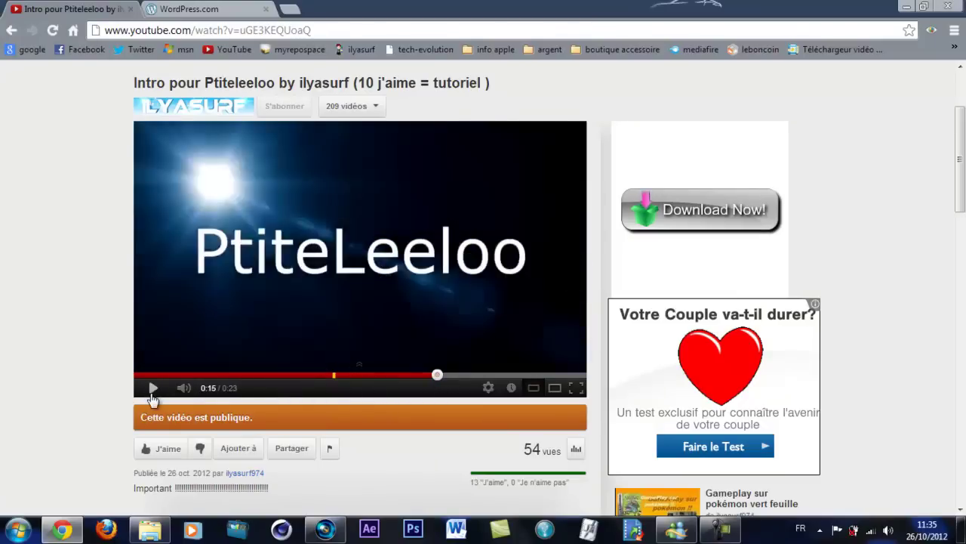
pyautogui.click(151, 388)
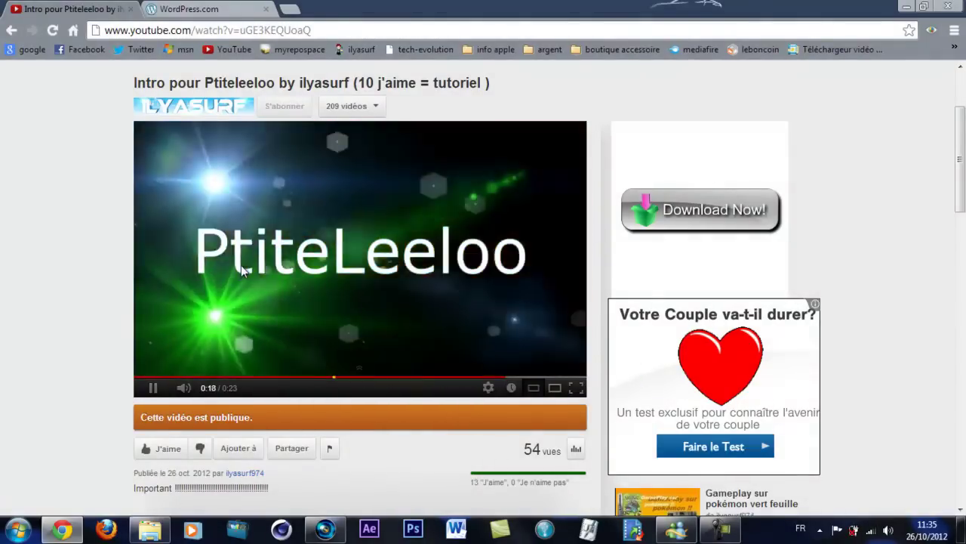
pyautogui.click(153, 388)
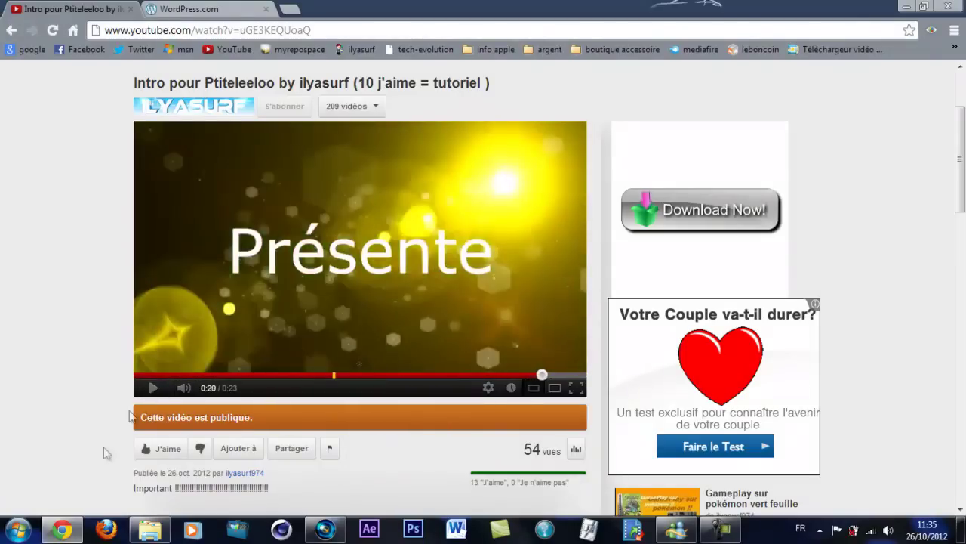
pyautogui.click(61, 535)
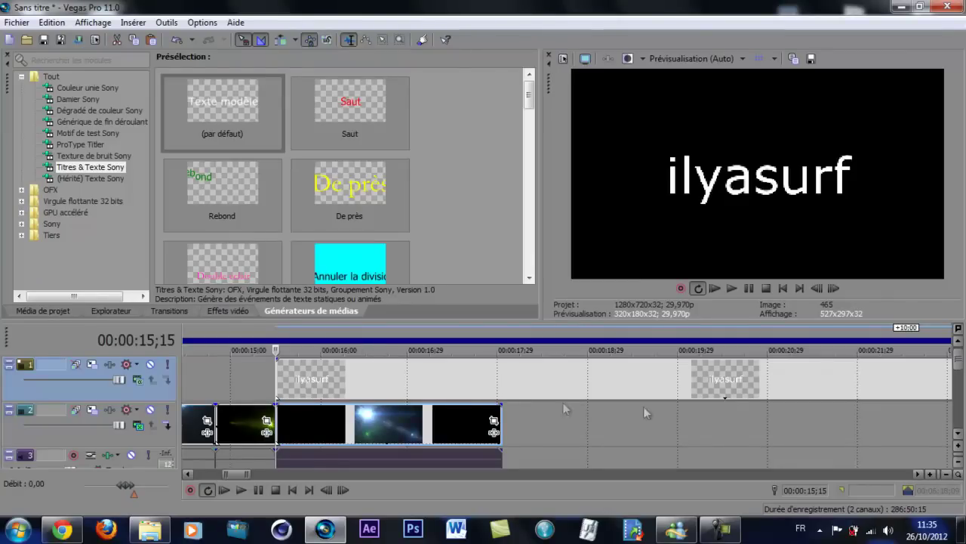
# Step: Play the soundtrack from 00:00:15;15 to find where the first title should end, and place the playhead at 00:00:19;00
pyautogui.moveTo(959, 369); pyautogui.dragTo(959, 409)
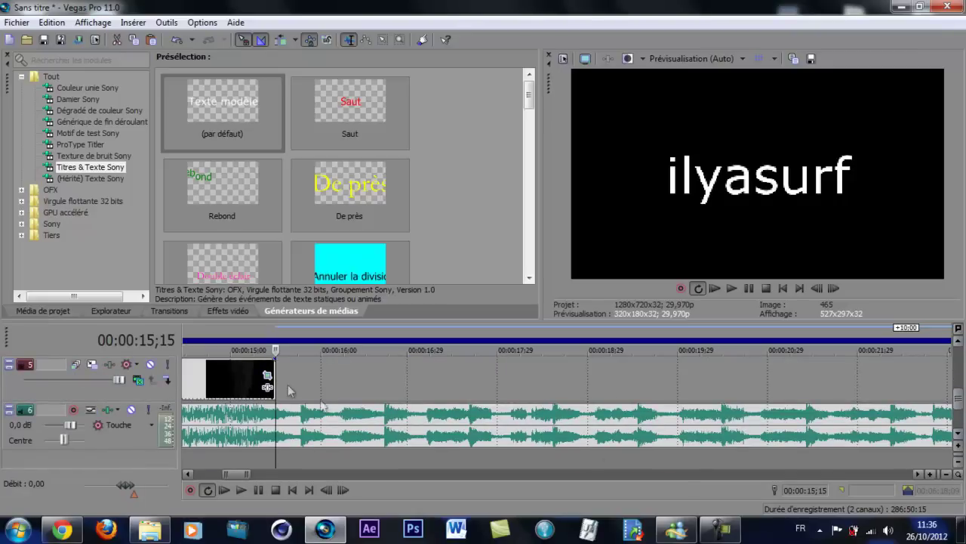
pyautogui.click(732, 288)
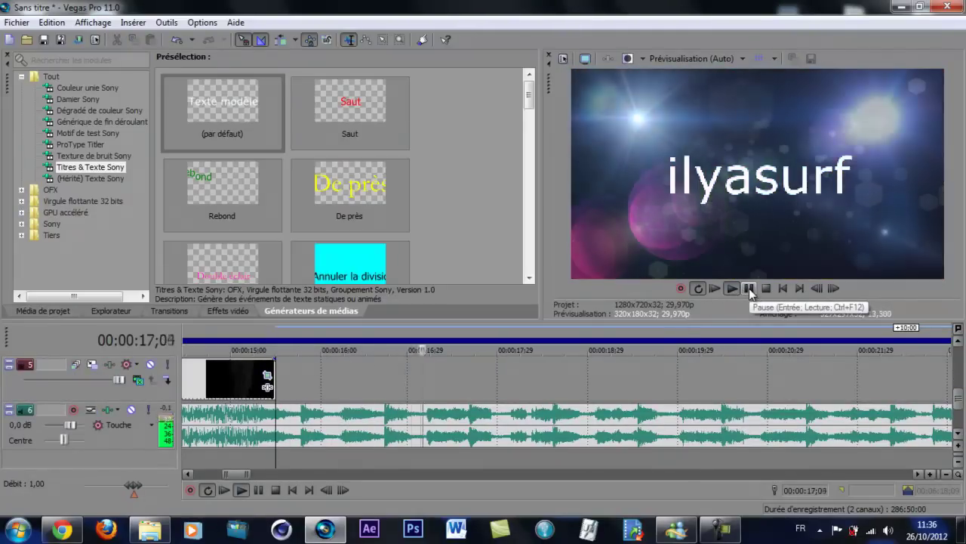
pyautogui.click(749, 288)
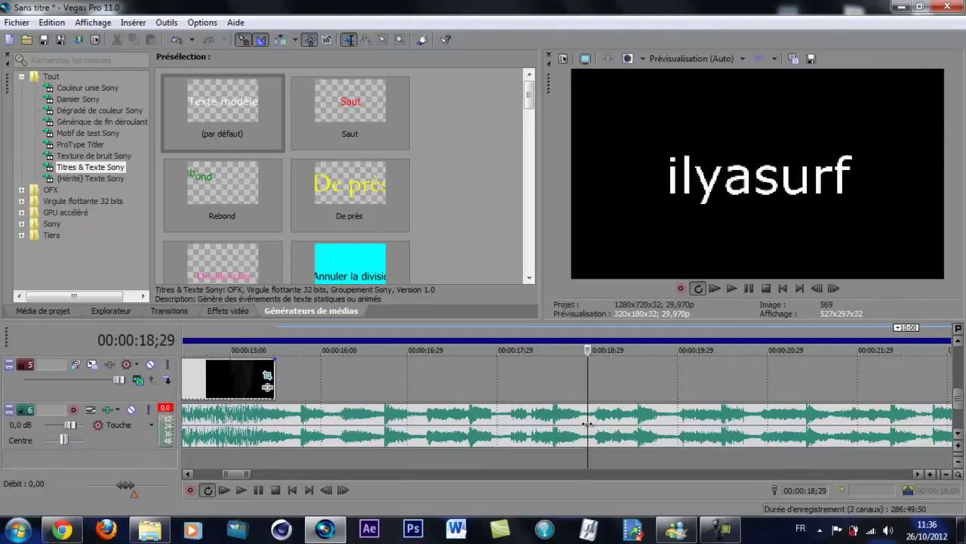
pyautogui.moveTo(587, 423); pyautogui.dragTo(592, 414)
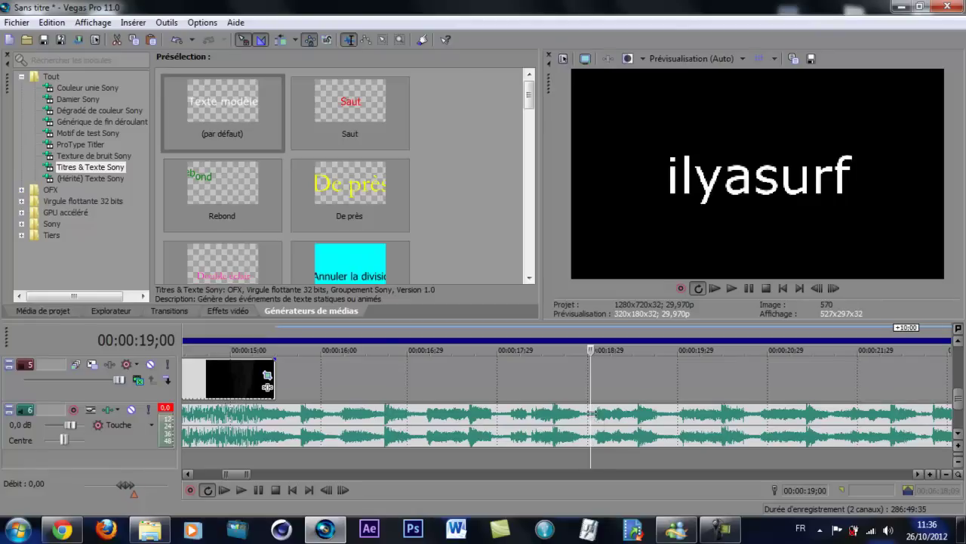
pyautogui.click(589, 421)
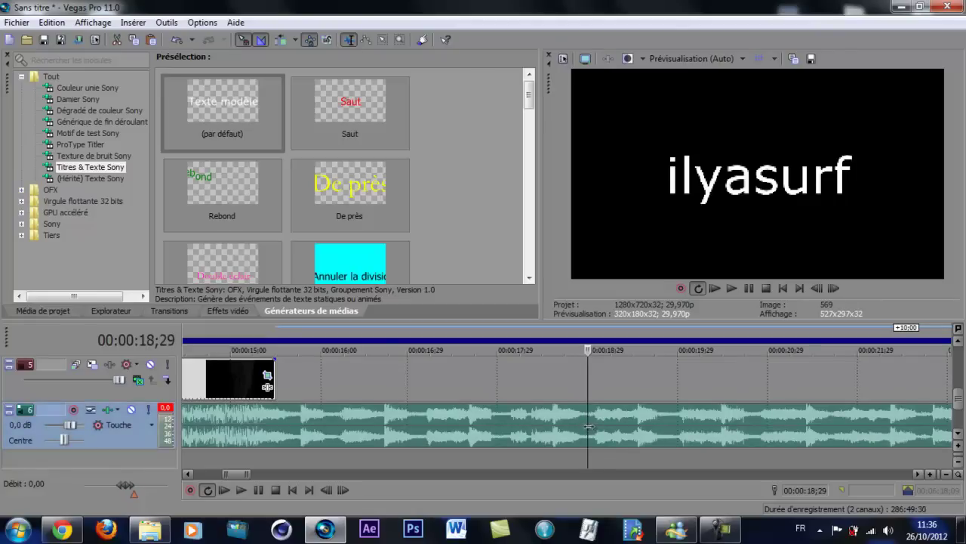
pyautogui.moveTo(588, 426); pyautogui.dragTo(589, 425)
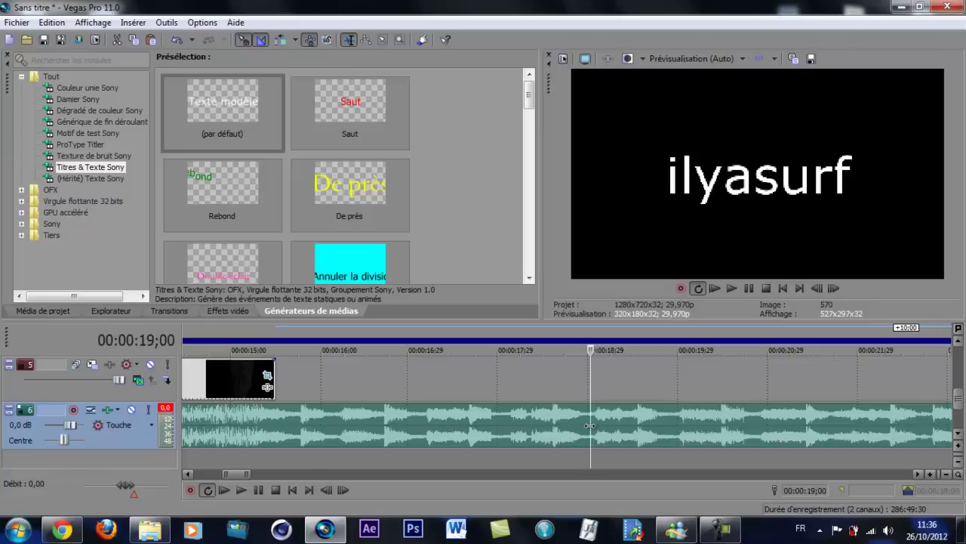
# Step: Split the "ilyasurf" title on track 1 at 00:00:19;00 and delete the part after the cut
pyautogui.moveTo(957, 405); pyautogui.dragTo(957, 361)
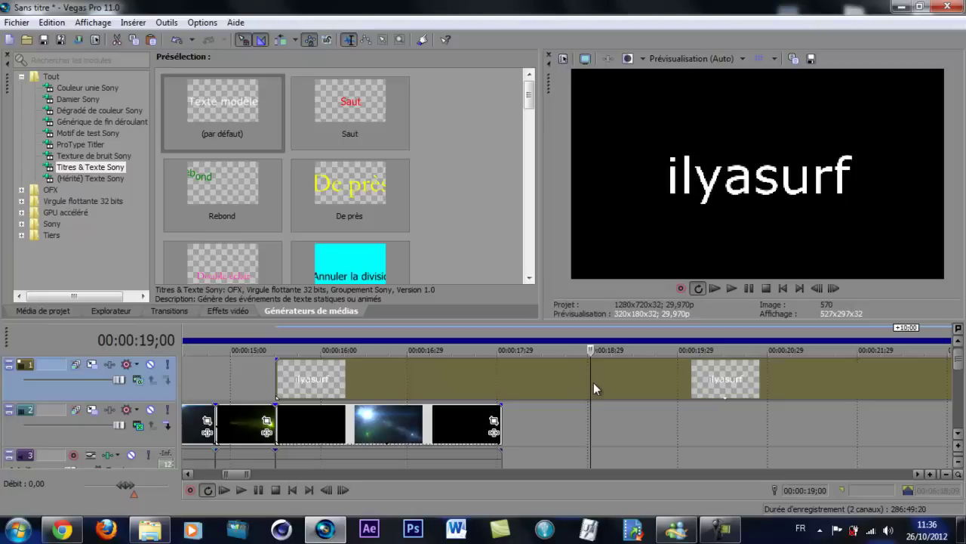
pyautogui.hotkey('ctrl', 'z')
pyautogui.rightClick(615, 380)
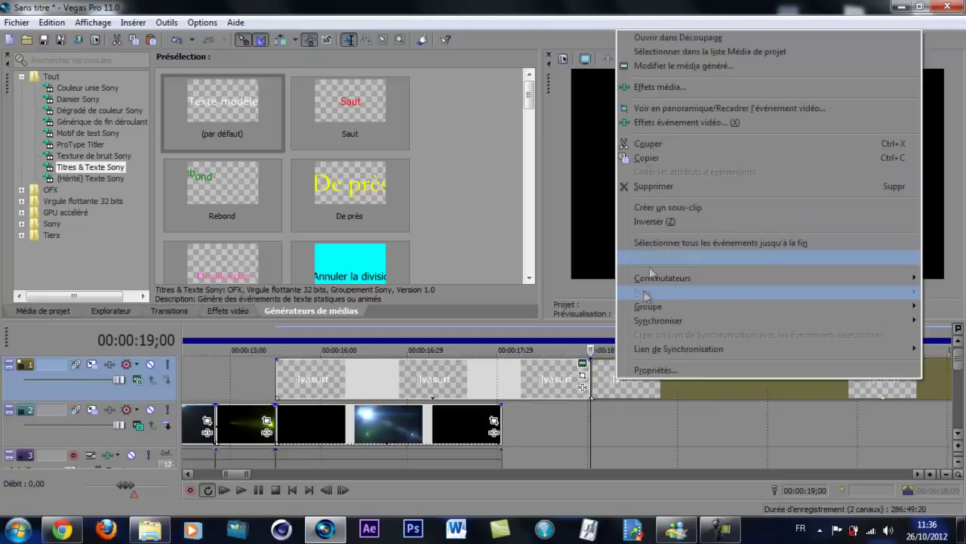
pyautogui.click(656, 187)
pyautogui.click(385, 428)
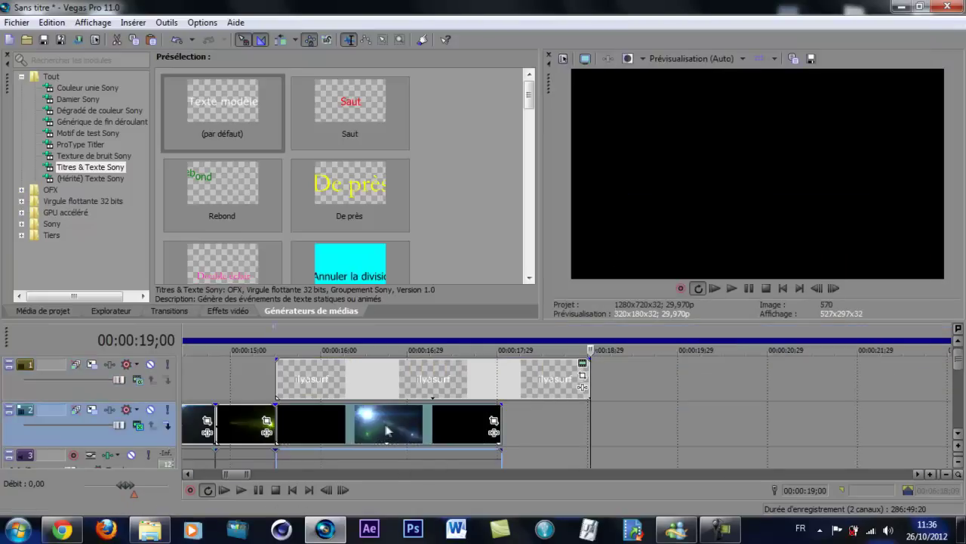
pyautogui.click(532, 378)
pyautogui.click(490, 381)
pyautogui.click(518, 390)
pyautogui.click(455, 381)
pyautogui.click(401, 382)
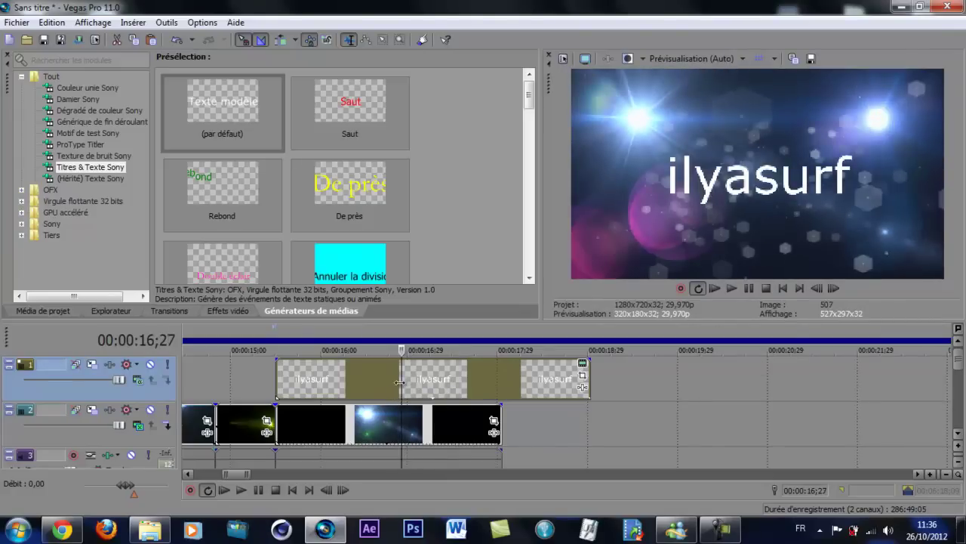
# Step: Copy the last clip on track 4 and paste it twice in a row from 00:00:17;00, filling the track up to 00:00:20;00
pyautogui.scroll(-2, 840, 406)
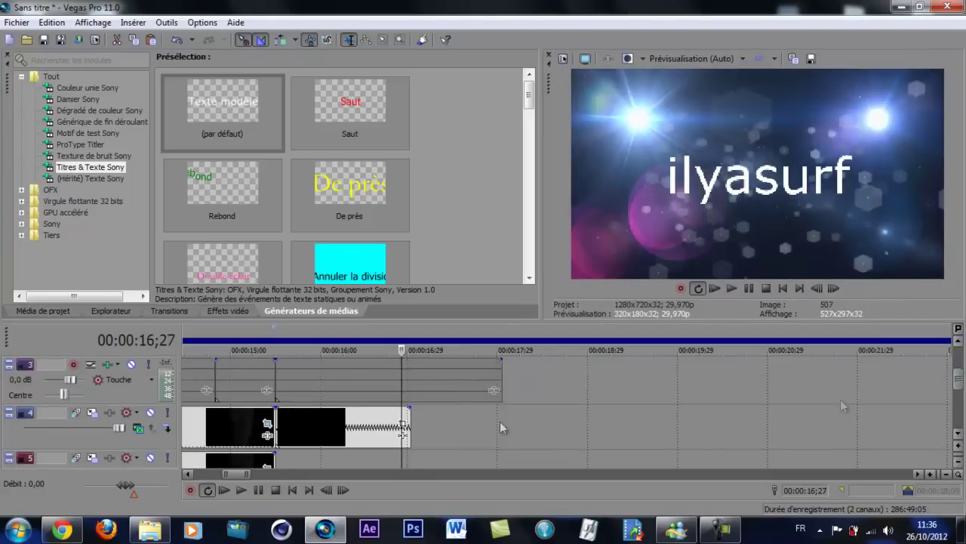
pyautogui.click(367, 431)
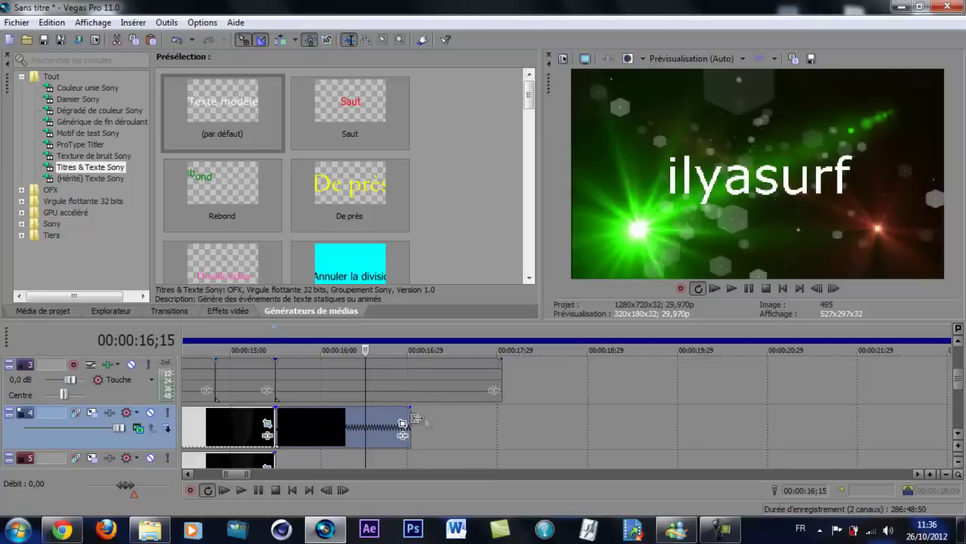
pyautogui.click(417, 428)
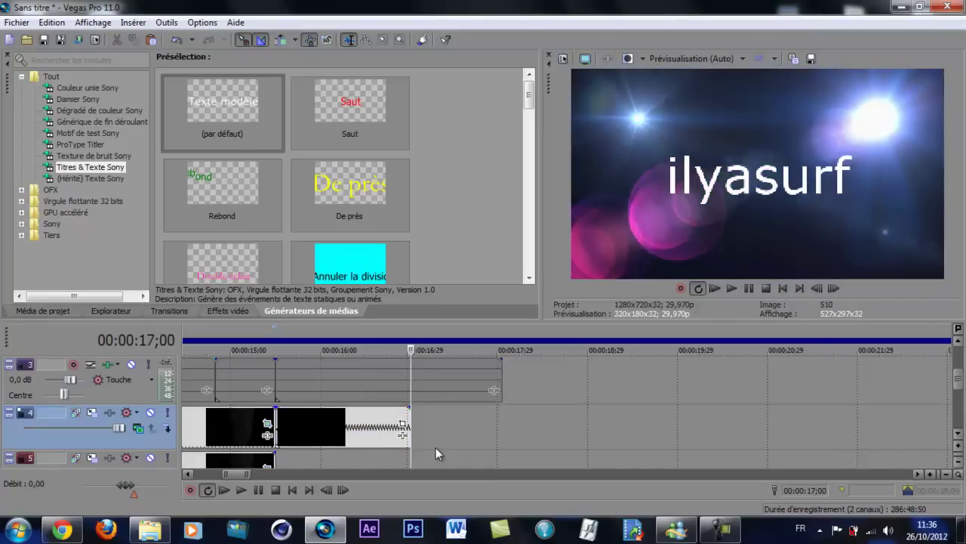
pyautogui.hotkey('ctrl', 'v')
pyautogui.hotkey('ctrl', 'v')
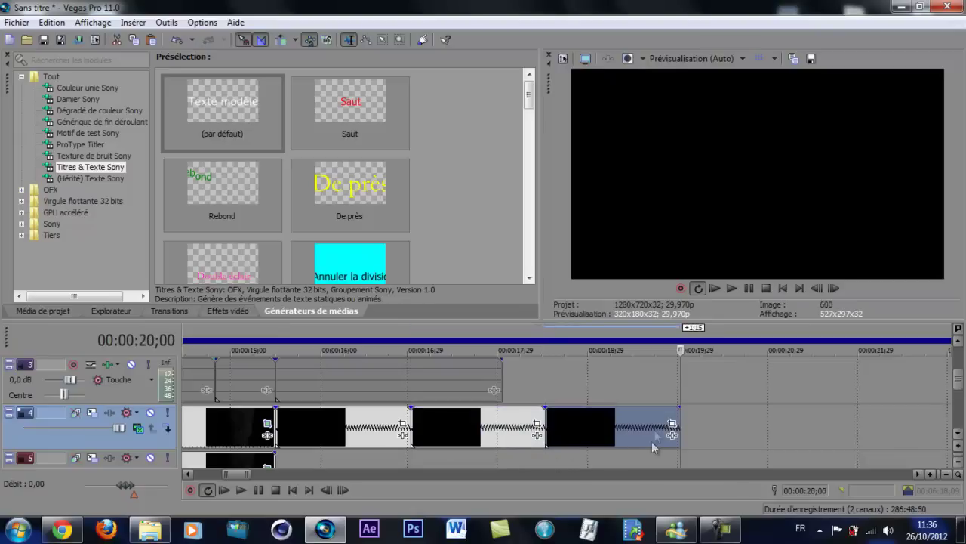
# Step: Extend the effet #2 clip on track 2 to 00:00:18;01 and paste a copy of it directly after
pyautogui.scroll(2, 957, 378)
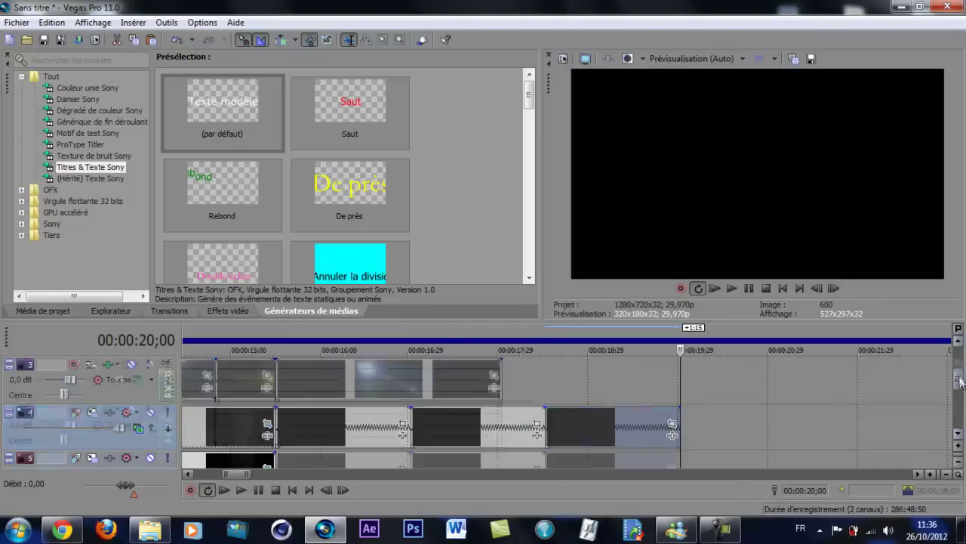
pyautogui.click(412, 404)
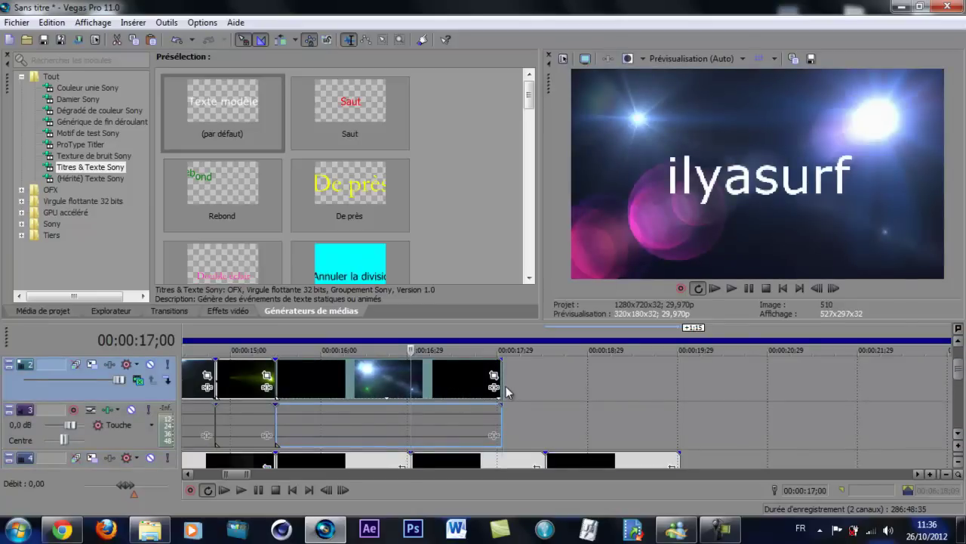
pyautogui.click(508, 391)
pyautogui.click(500, 402)
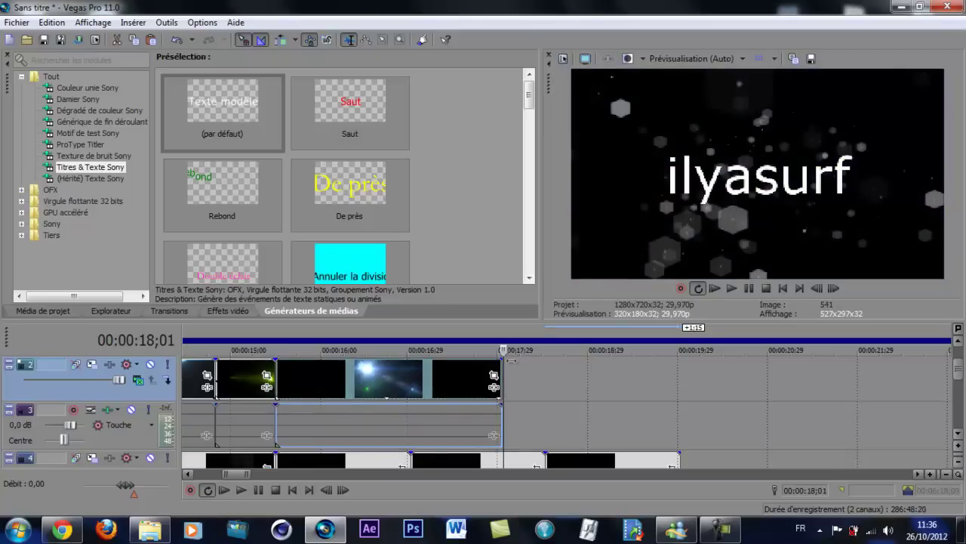
pyautogui.click(500, 420)
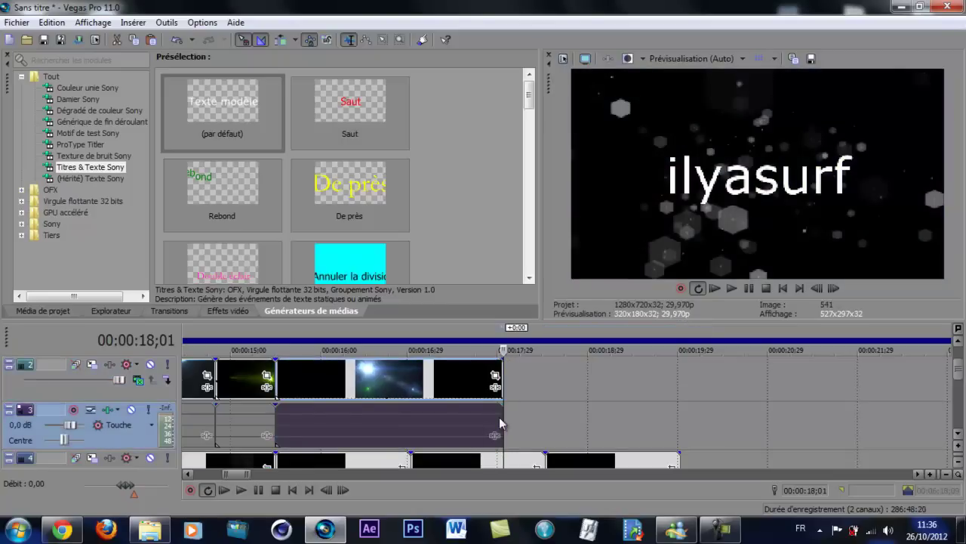
pyautogui.hotkey('ctrl', 'v')
# Step: Play back the extended title sequence from 00:00:15;15 and leave the playhead at the title's end, 00:00:19;00
pyautogui.moveTo(960, 378); pyautogui.dragTo(960, 363)
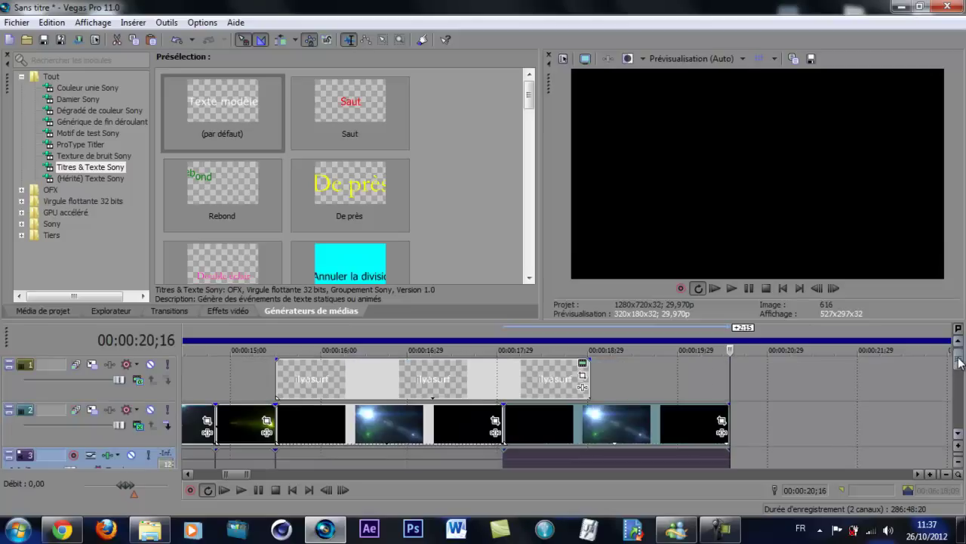
pyautogui.click(274, 333)
pyautogui.click(733, 289)
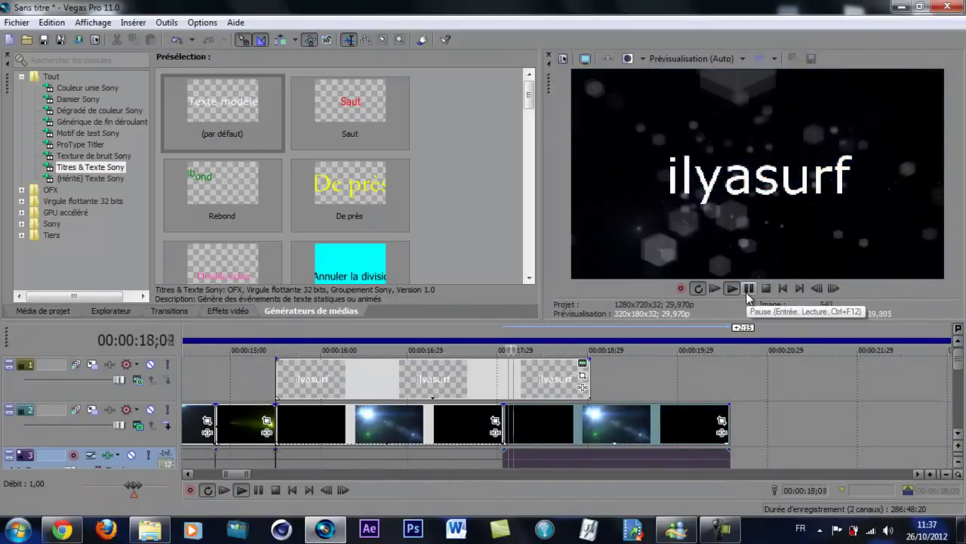
pyautogui.click(748, 292)
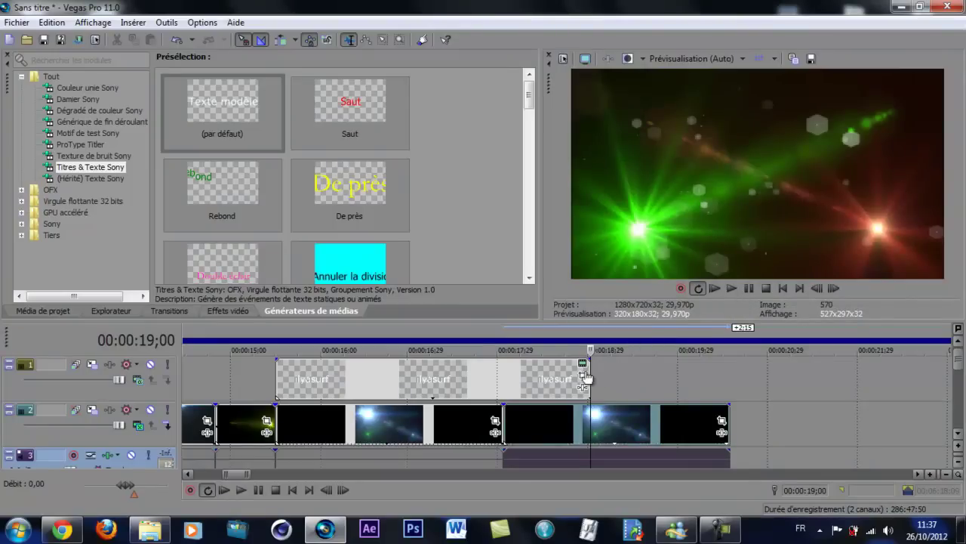
# Step: Add a default Titres & Texte Sony title on track 1 at 00:00:19;00 and set its text to "Tutorial for you"
pyautogui.moveTo(212, 109); pyautogui.dragTo(596, 388)
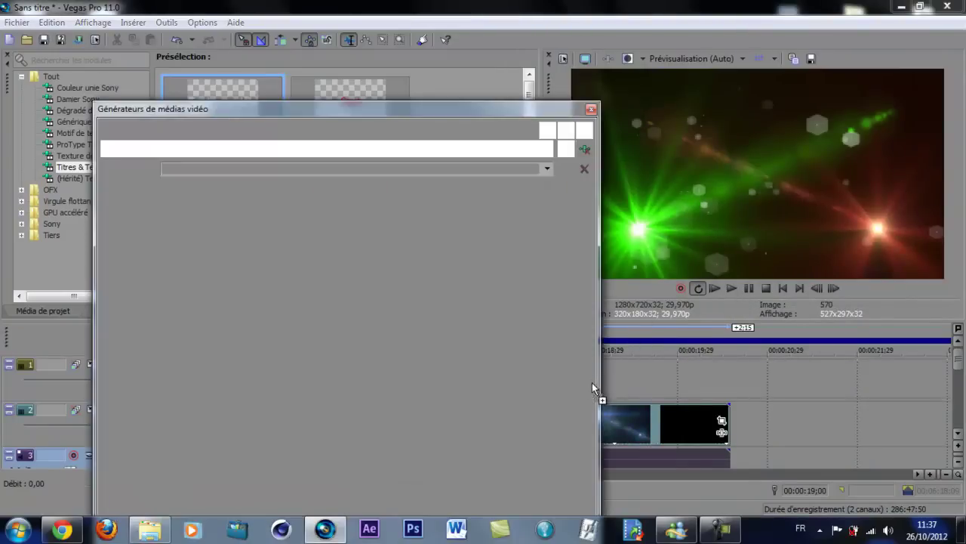
pyautogui.moveTo(420, 286); pyautogui.dragTo(15, 298)
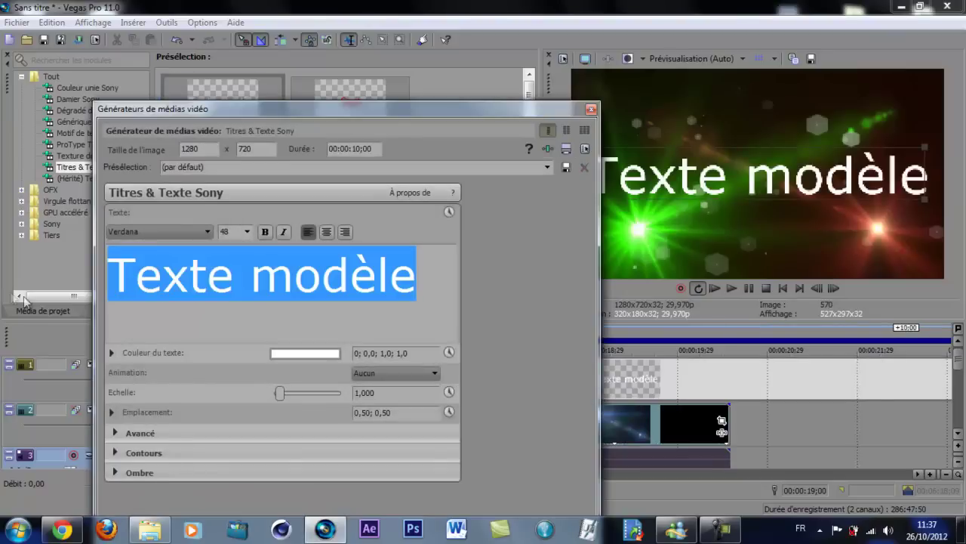
pyautogui.write('T')
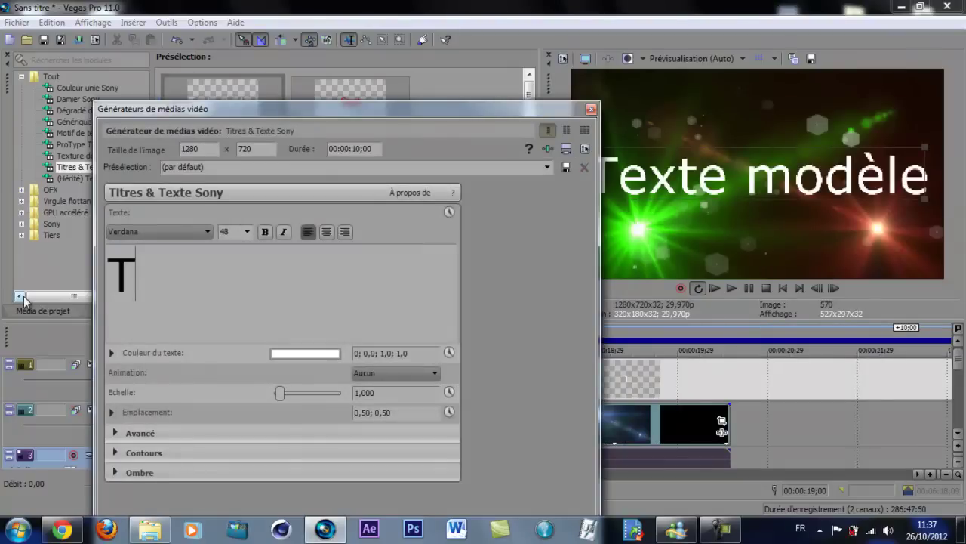
pyautogui.write('utoriel')
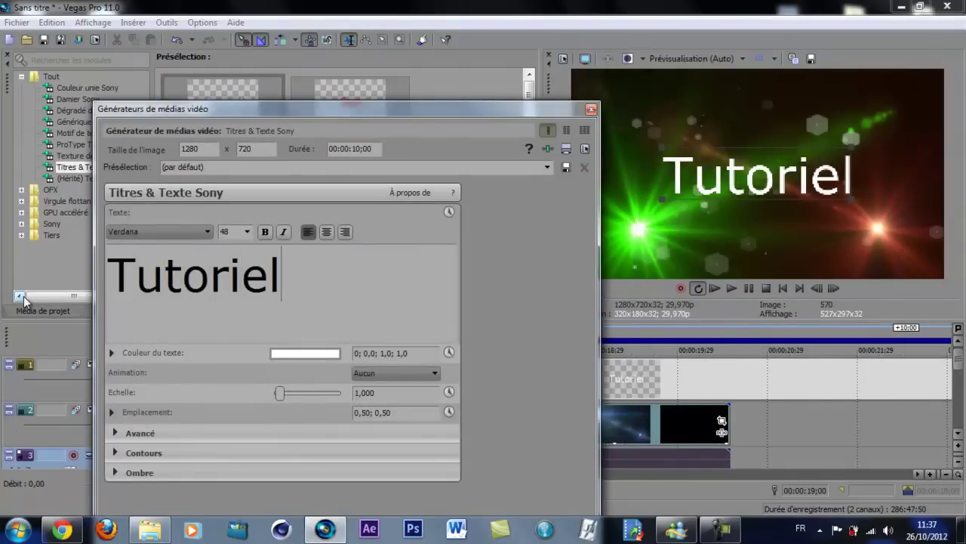
pyautogui.write(' for')
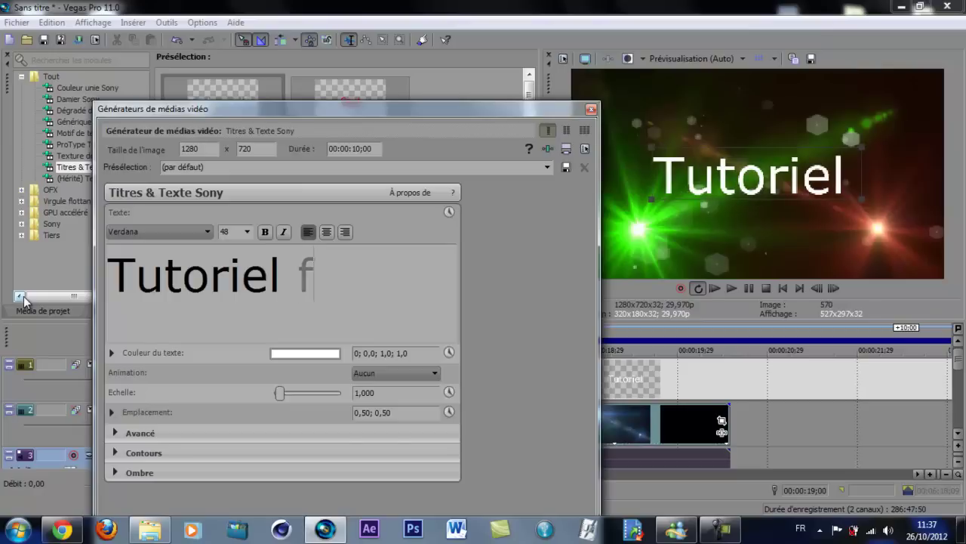
pyautogui.press('BackSpace')
pyautogui.press('BackSpace')
pyautogui.press('BackSpace')
pyautogui.press('BackSpace')
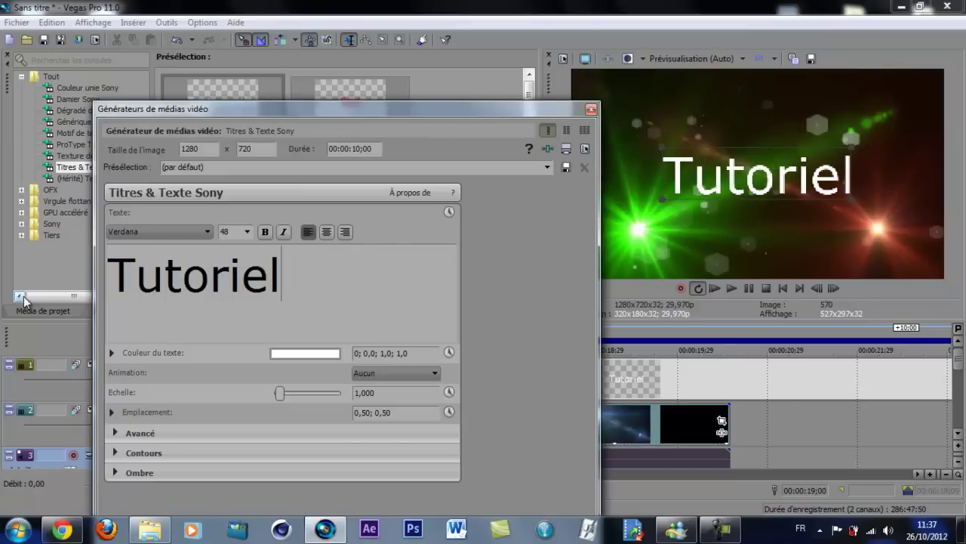
pyautogui.write('for us')
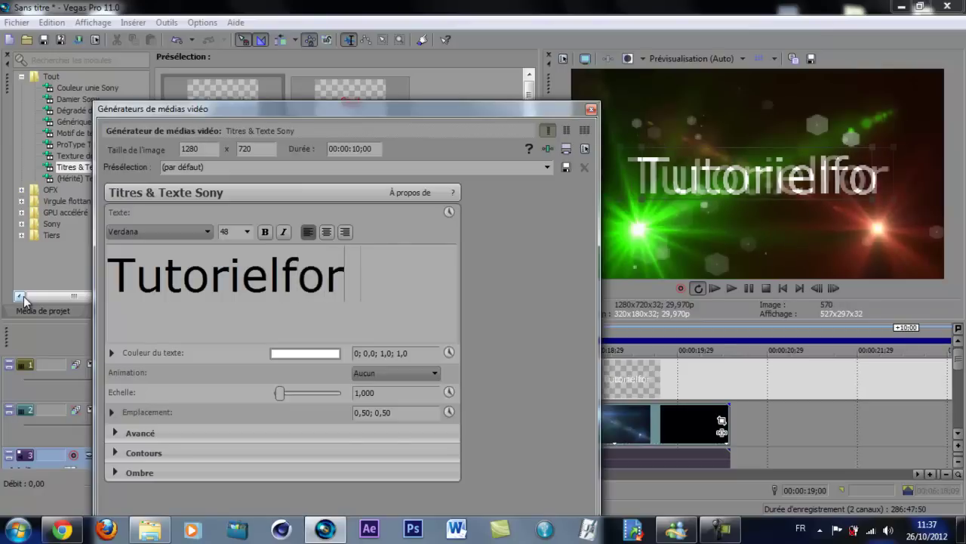
pyautogui.press('BackSpace')
pyautogui.press('BackSpace')
pyautogui.press('BackSpace')
pyautogui.press('BackSpace')
pyautogui.press('BackSpace')
pyautogui.press('BackSpace')
pyautogui.press('BackSpace')
pyautogui.press('BackSpace')
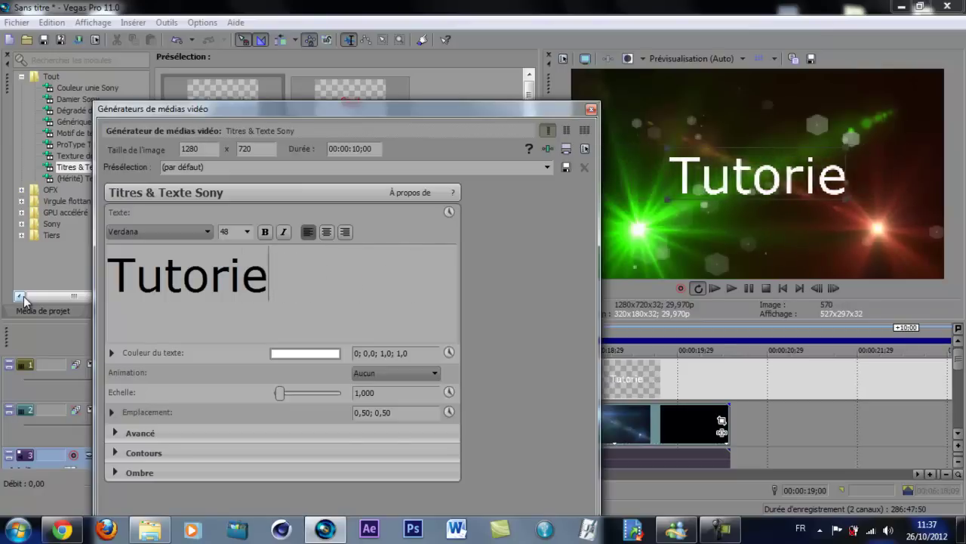
pyautogui.write('al ')
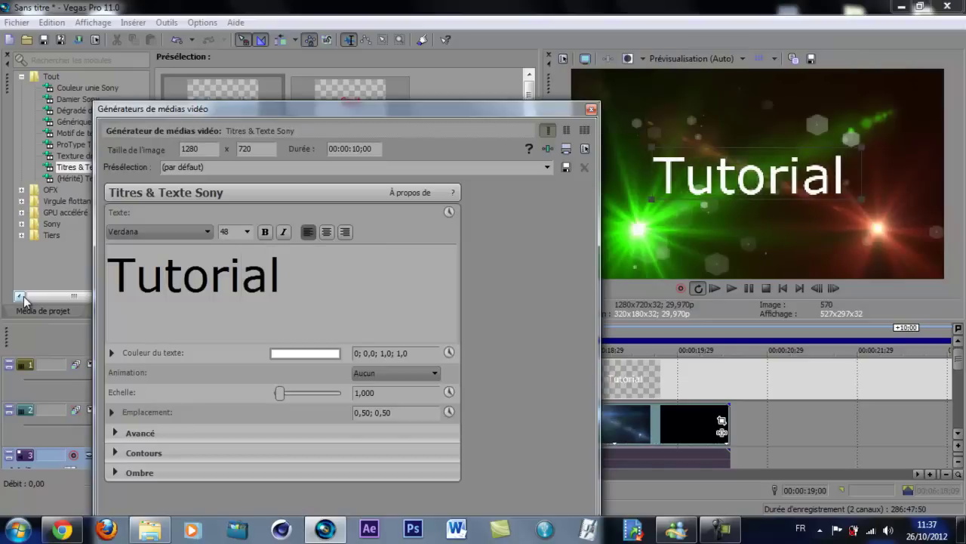
pyautogui.write('for us')
pyautogui.press('BackSpace')
pyautogui.press('BackSpace')
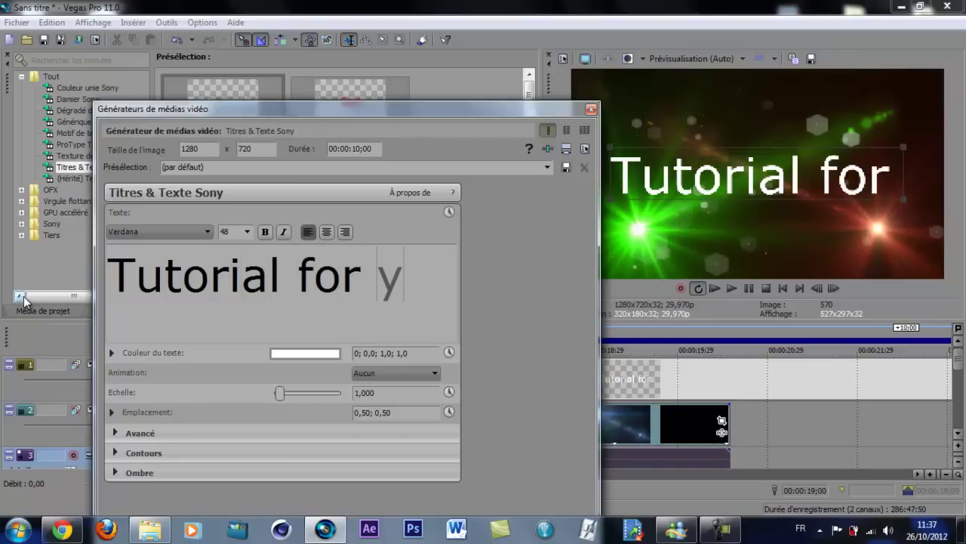
pyautogui.write('you')
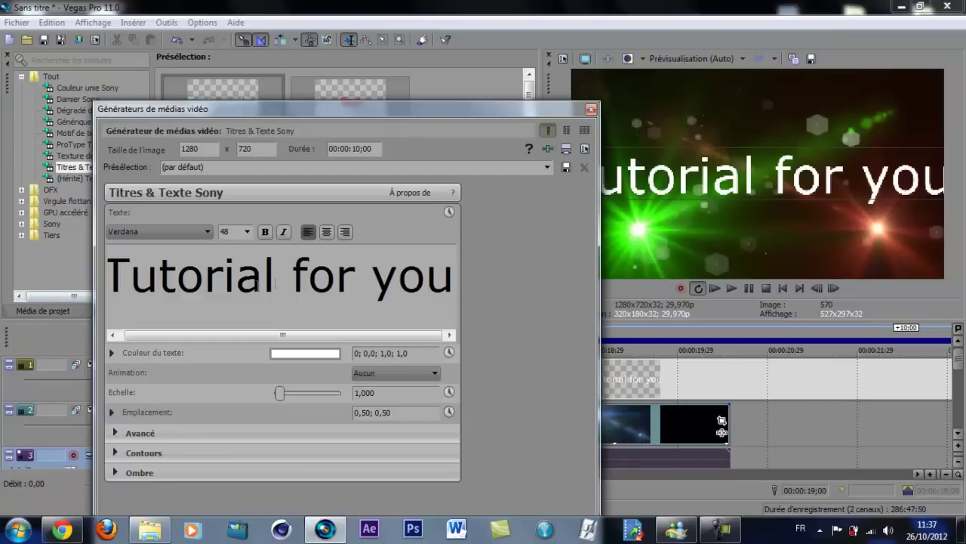
# Step: Put "you" on a second line, centre the whole title text and close the media generator
pyautogui.press('Return')
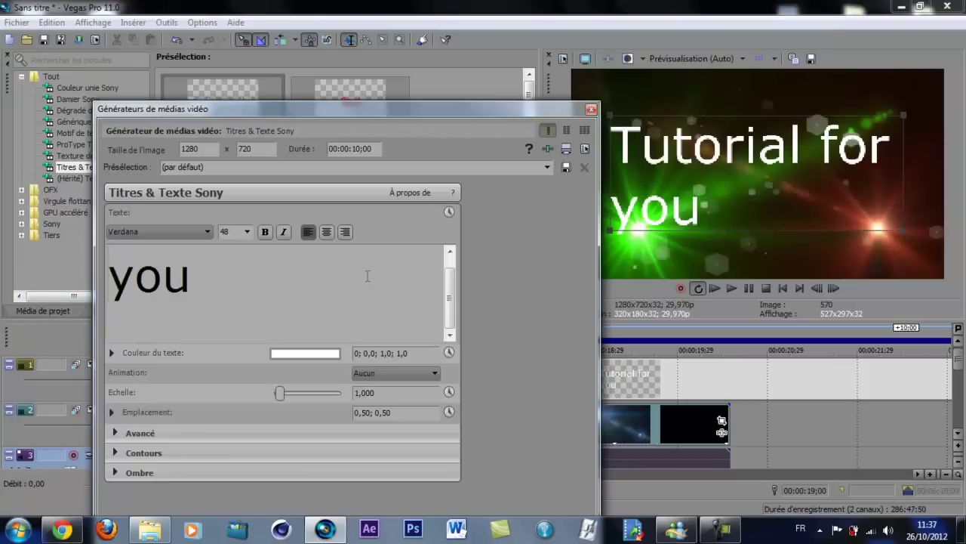
pyautogui.hotkey('ctrl', 'a')
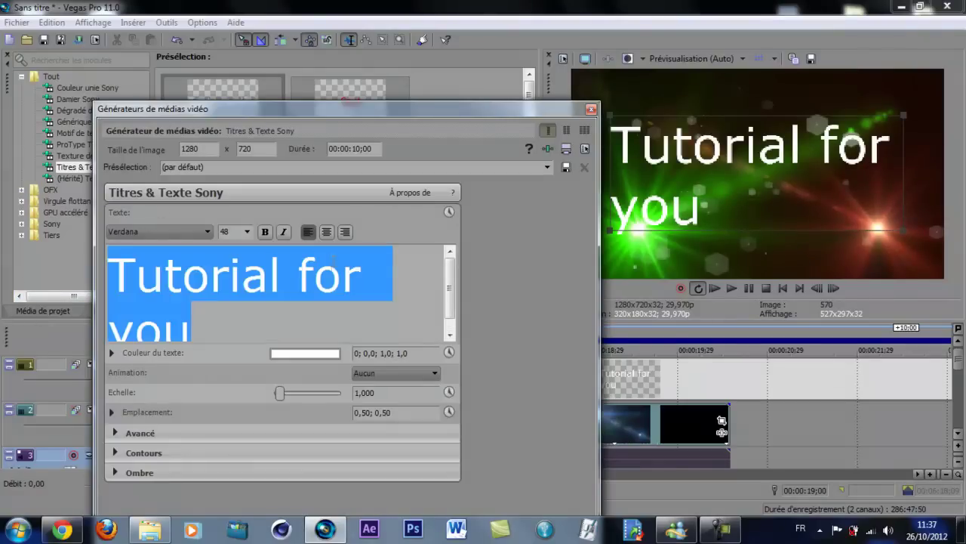
pyautogui.click(326, 231)
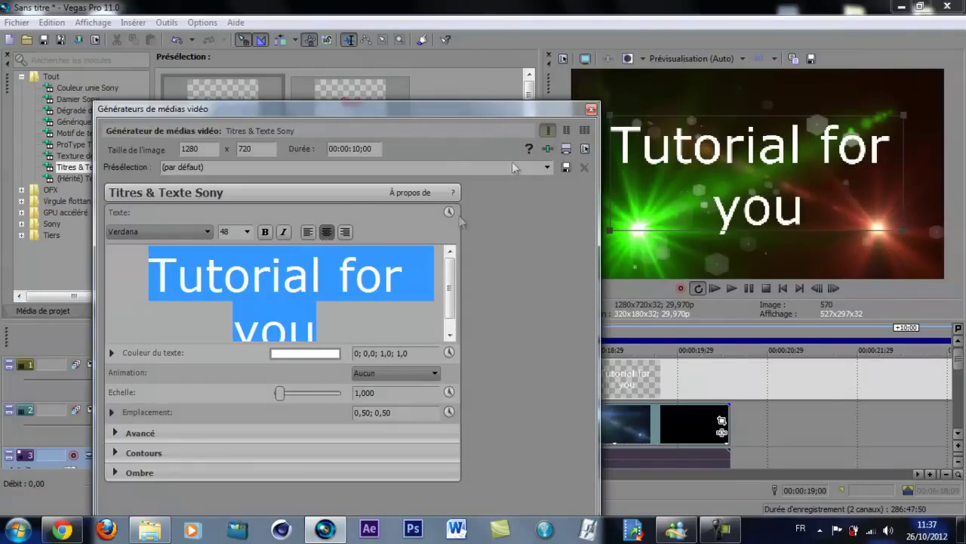
pyautogui.click(591, 111)
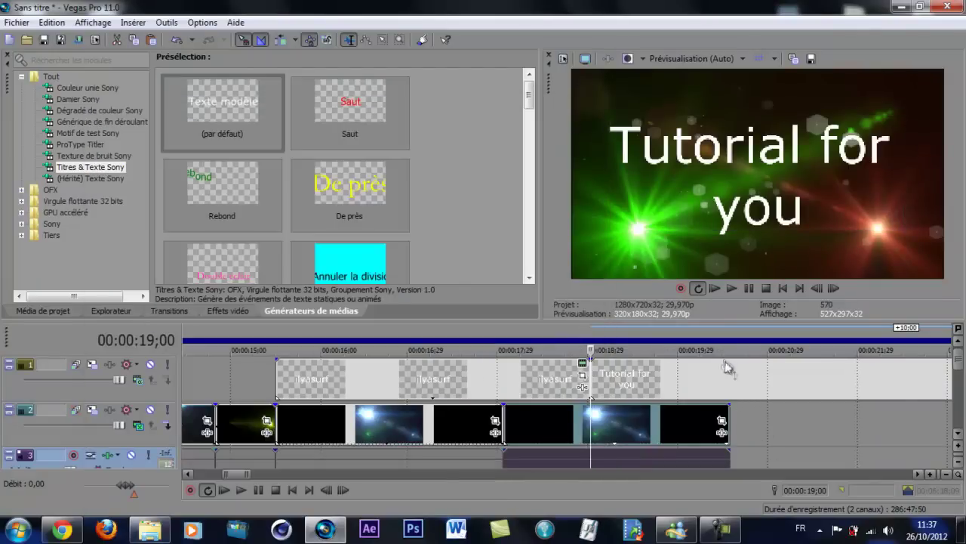
# Step: Play the new title against the soundtrack from 00:00:19;00 and pause at 00:00:22;15
pyautogui.scroll(-6, 590, 396)
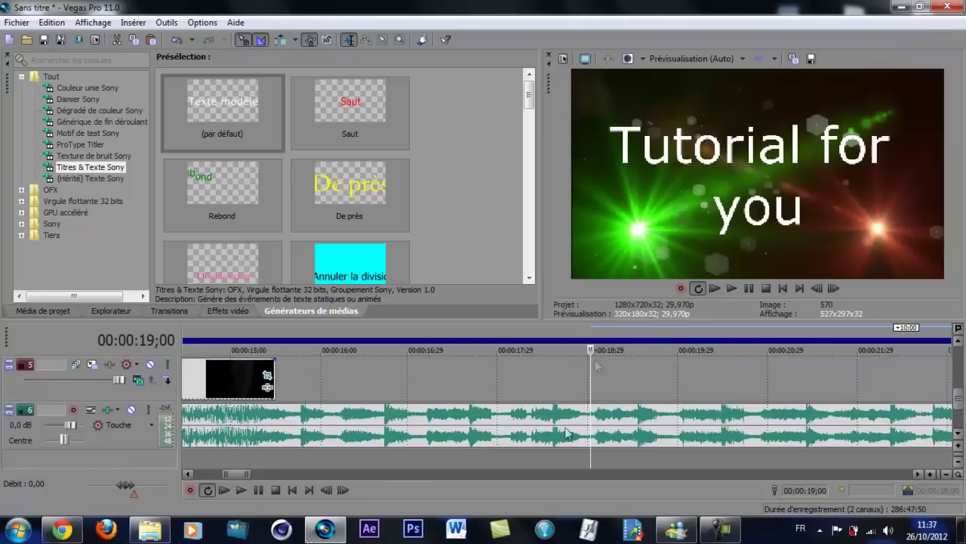
pyautogui.click(731, 294)
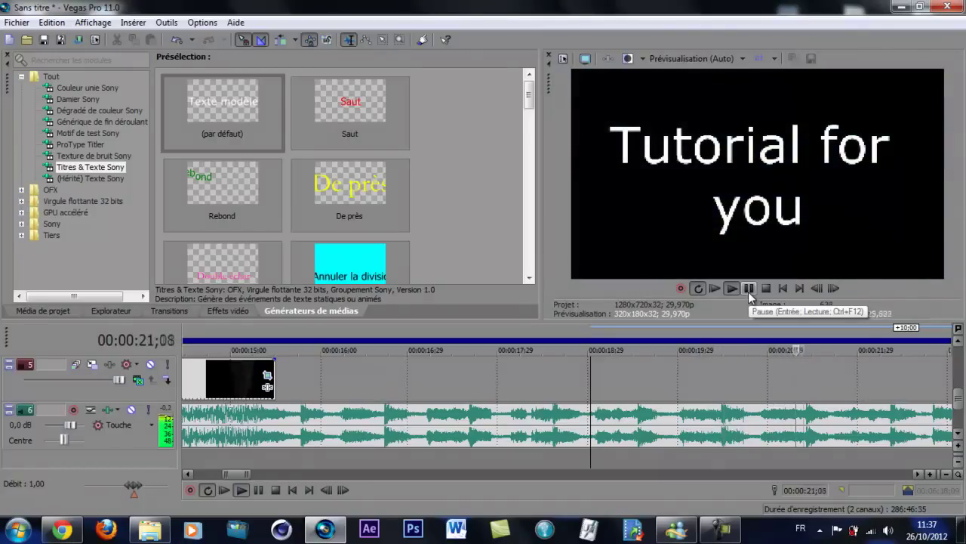
pyautogui.click(749, 291)
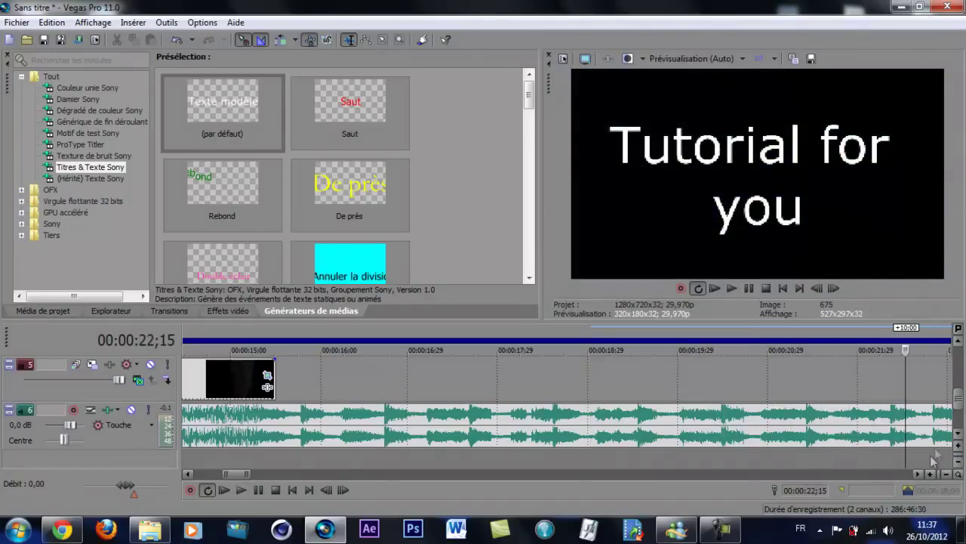
# Step: Split the "Tutorial for you" title on track 1 at 00:00:22;15 and delete the part after the cut
pyautogui.moveTo(962, 387); pyautogui.dragTo(959, 364)
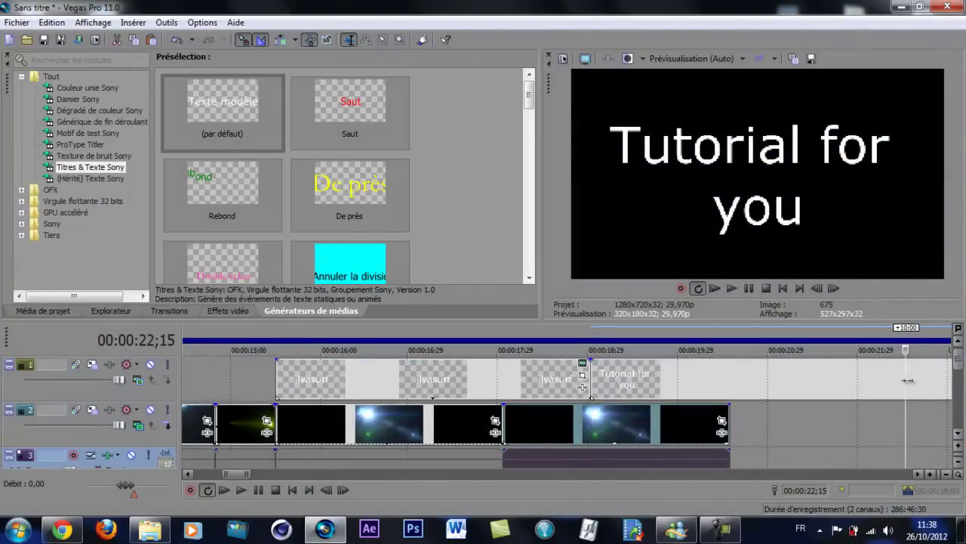
pyautogui.click(908, 383)
pyautogui.press('s')
pyautogui.rightClick(914, 388)
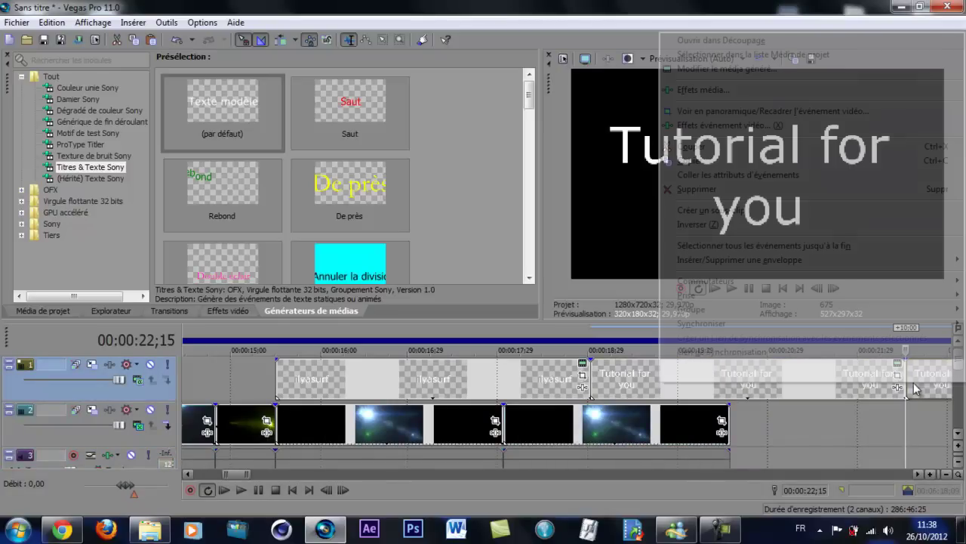
pyautogui.click(727, 192)
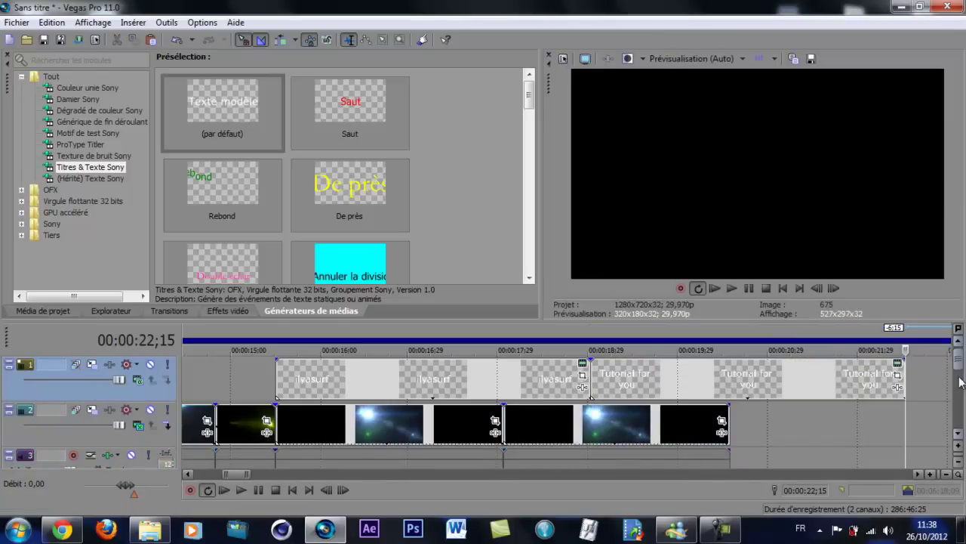
# Step: Split the soundtrack on track 6 at 00:00:22;15 and delete the remainder after the cut
pyautogui.moveTo(960, 370); pyautogui.dragTo(960, 395)
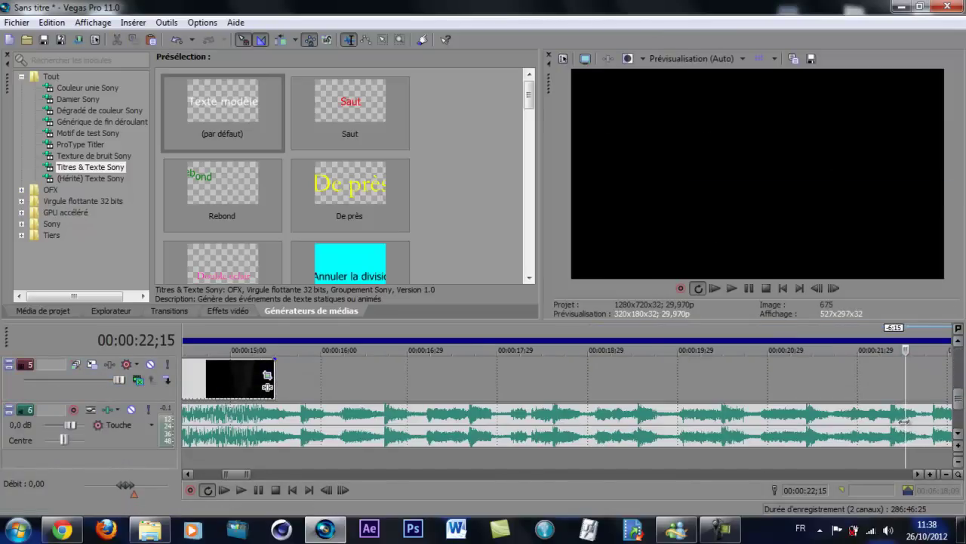
pyautogui.click(912, 425)
pyautogui.press('s')
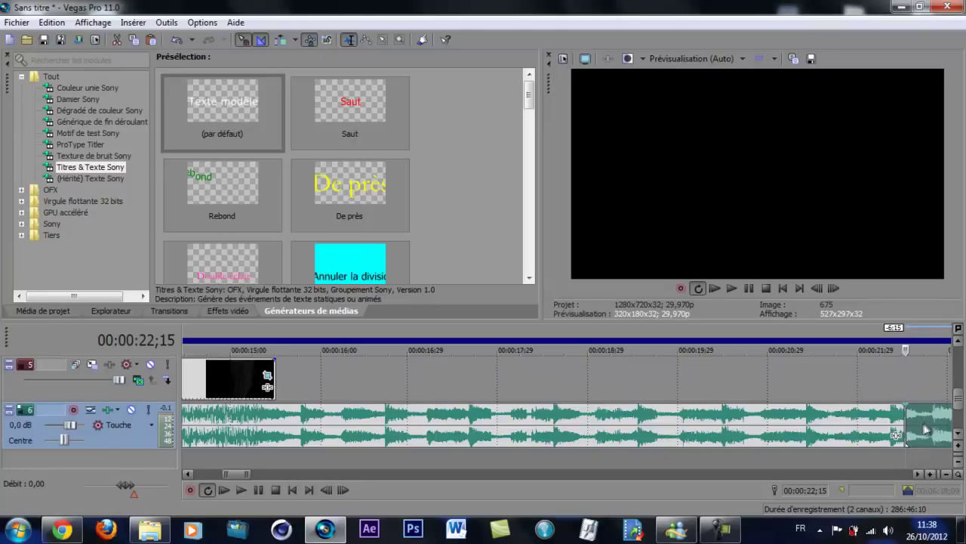
pyautogui.rightClick(922, 424)
pyautogui.click(724, 218)
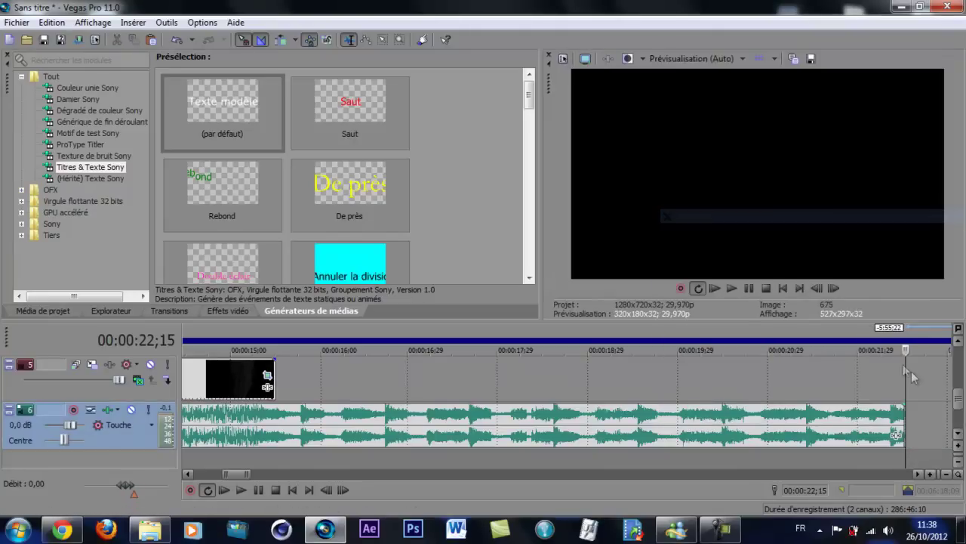
# Step: Copy the last flare clip on track 2 and paste it directly after itself at 00:00:20;17
pyautogui.moveTo(961, 401); pyautogui.dragTo(959, 378)
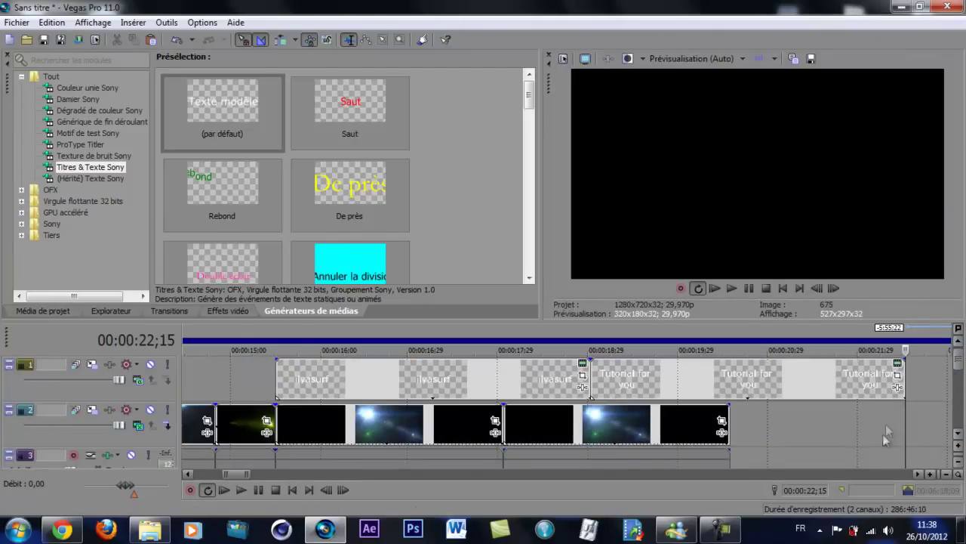
pyautogui.click(659, 424)
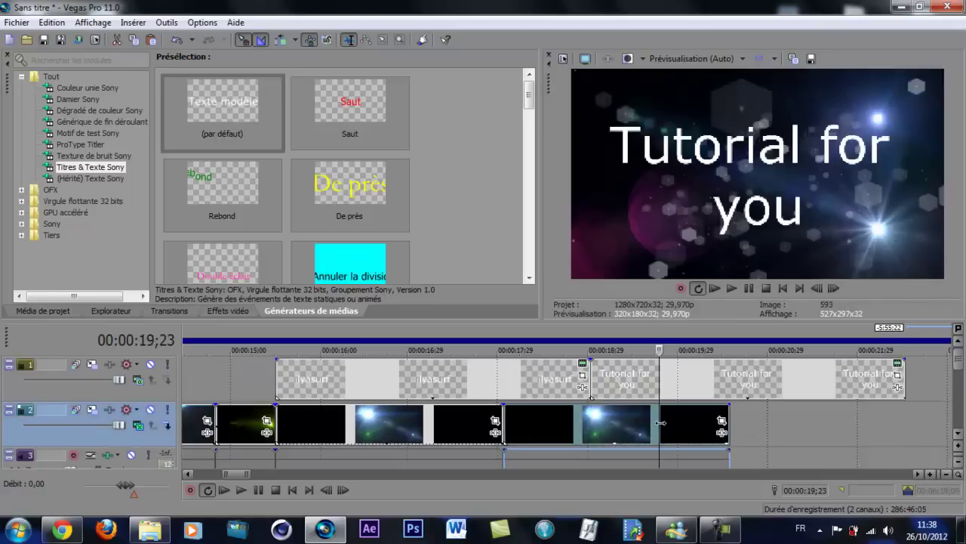
pyautogui.click(620, 436)
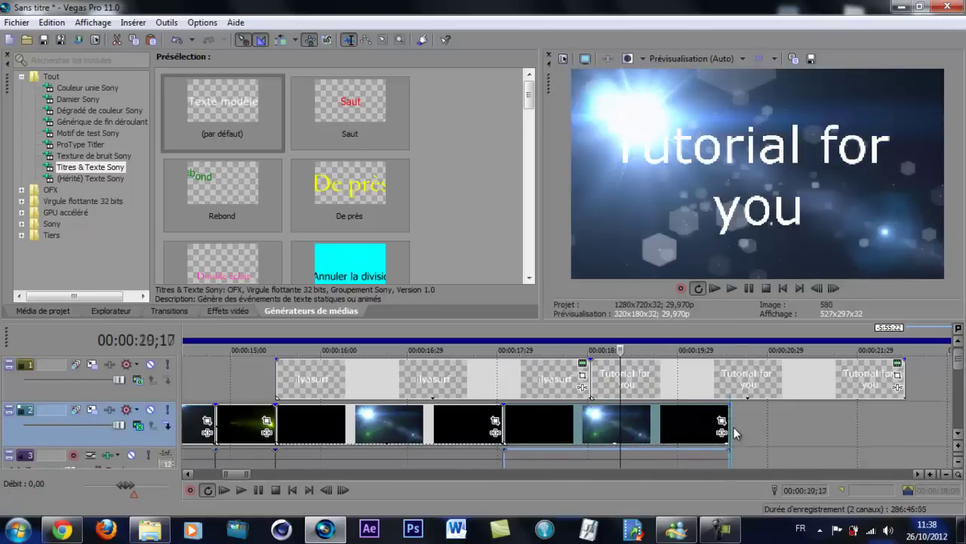
pyautogui.click(731, 430)
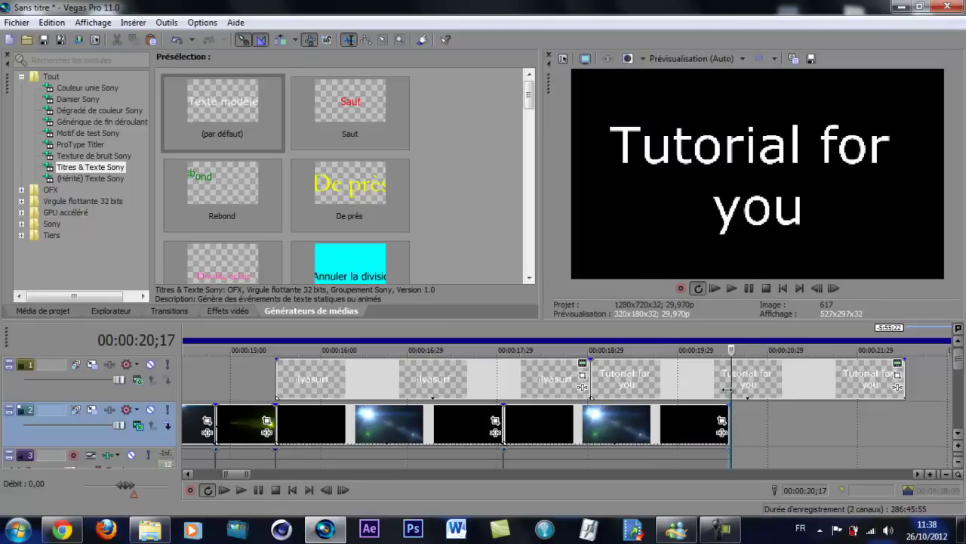
pyautogui.hotkey('ctrl', 'v')
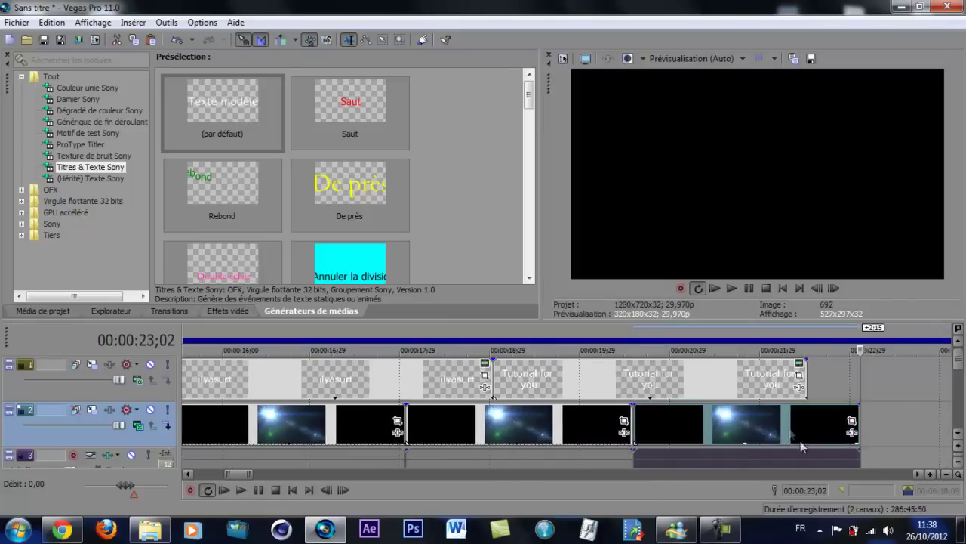
# Step: Copy the last clip on track 4 and paste it twice in a row from 00:00:20;00, filling the track up to 00:00:23;00
pyautogui.moveTo(957, 367); pyautogui.dragTo(958, 385)
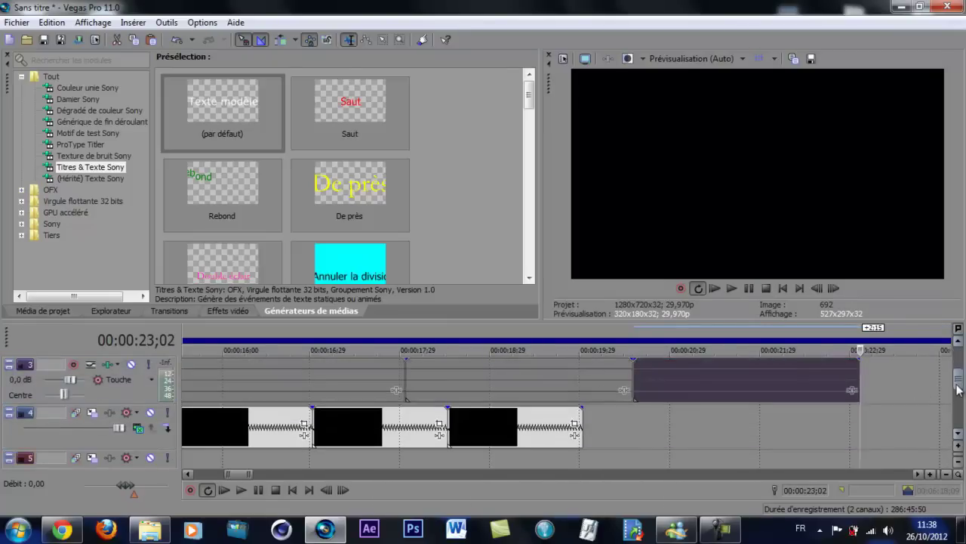
pyautogui.click(555, 435)
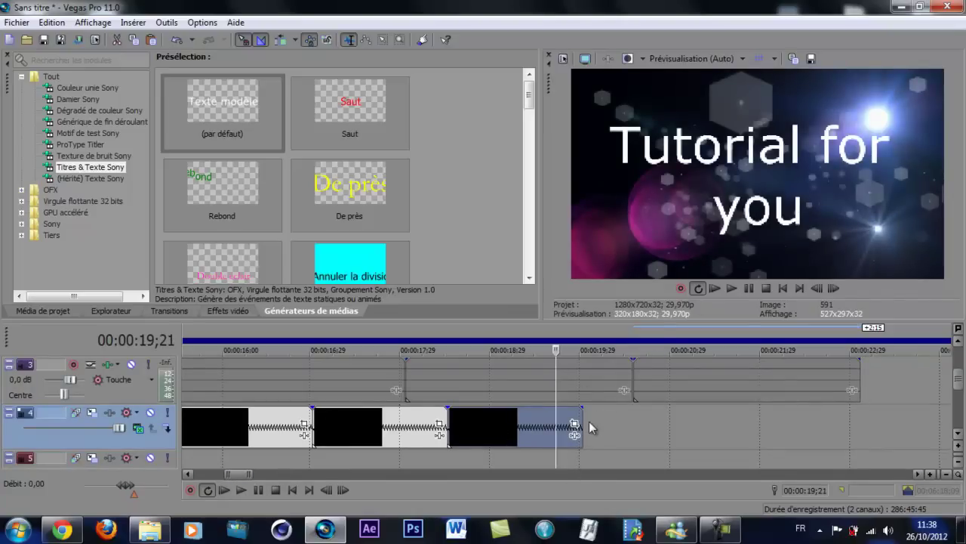
pyautogui.click(589, 386)
pyautogui.click(585, 391)
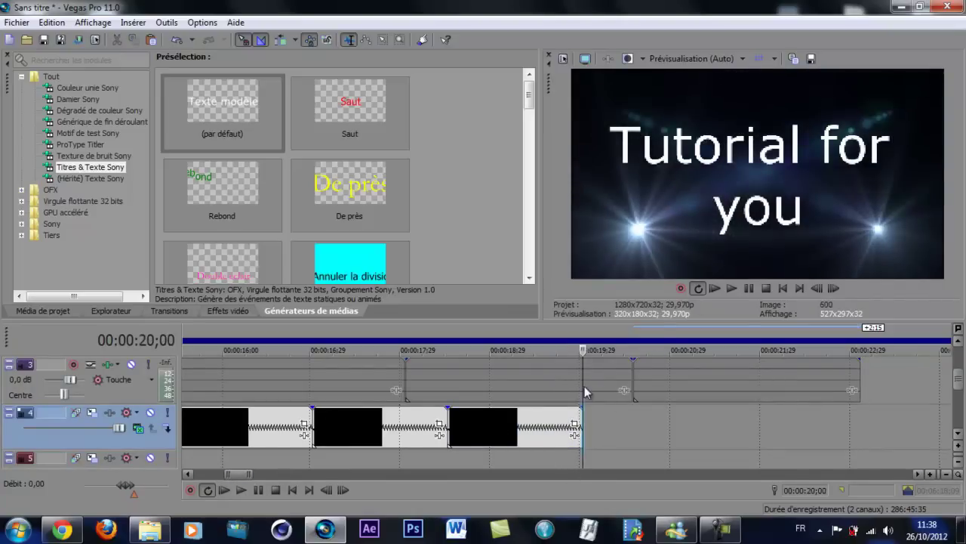
pyautogui.hotkey('ctrl', 'v')
pyautogui.hotkey('ctrl', 'v')
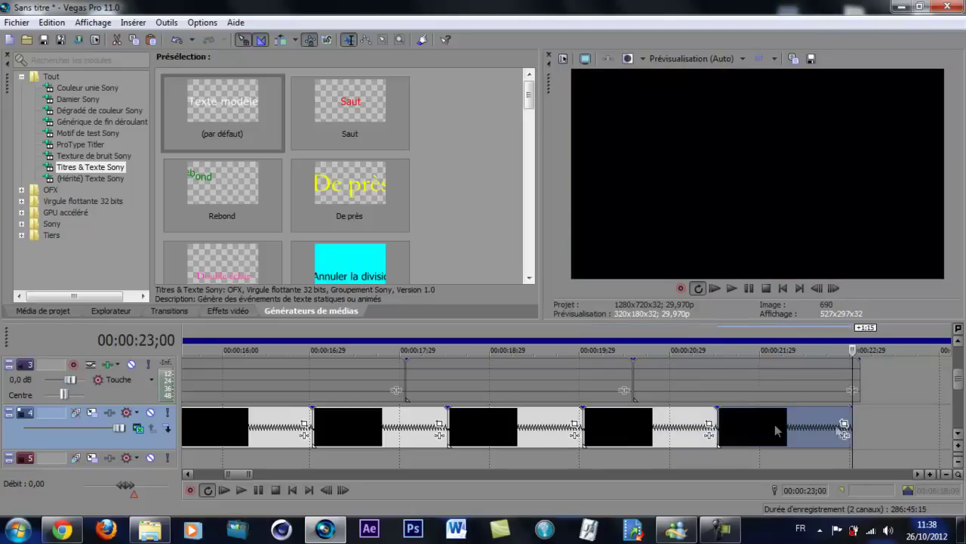
# Step: Split the last flare clip on track 2 at 00:00:22;15 and delete the part after the cut
pyautogui.scroll(2, 935, 373)
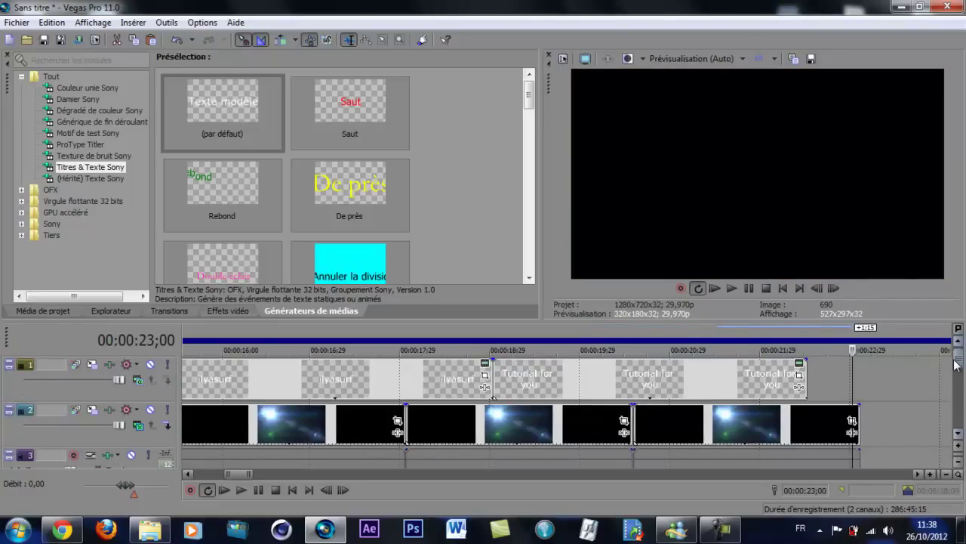
pyautogui.click(808, 376)
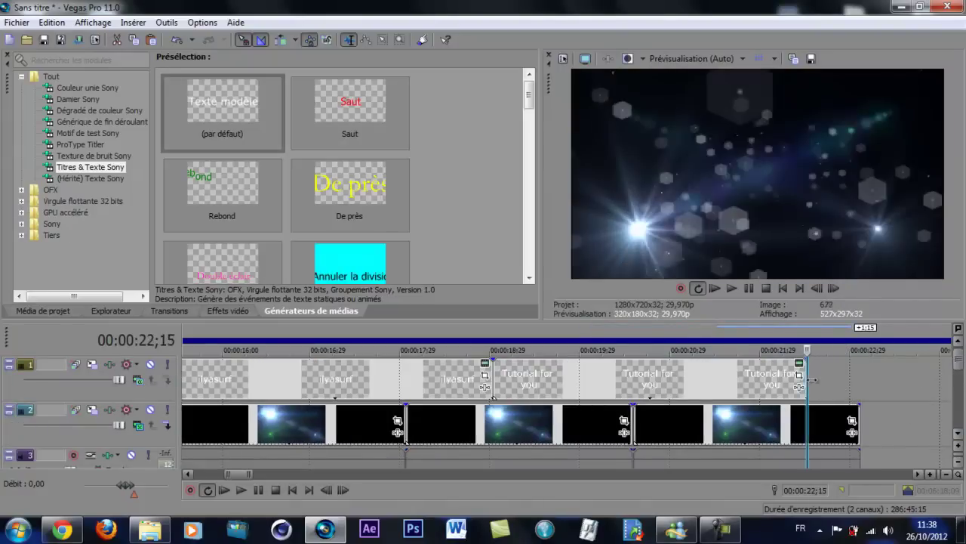
pyautogui.click(808, 429)
pyautogui.press('s')
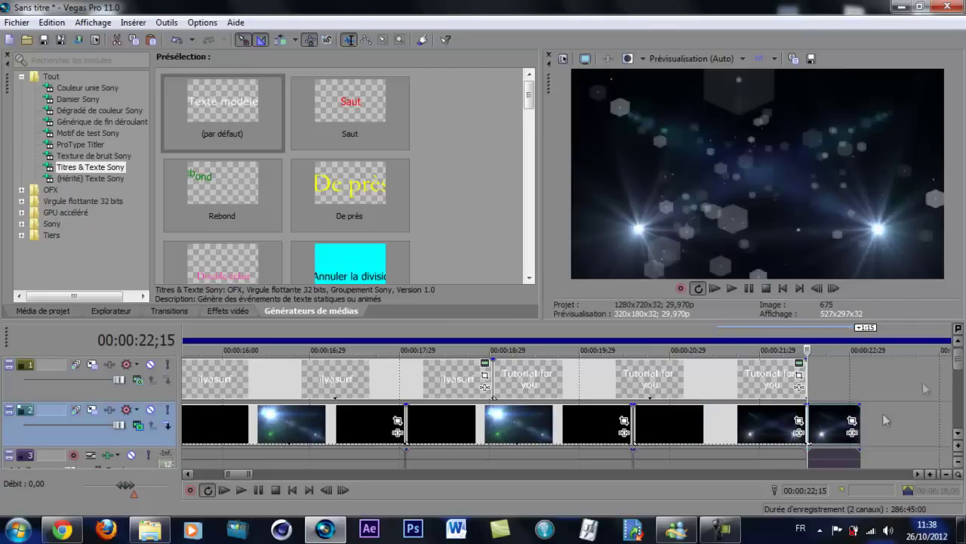
pyautogui.rightClick(823, 429)
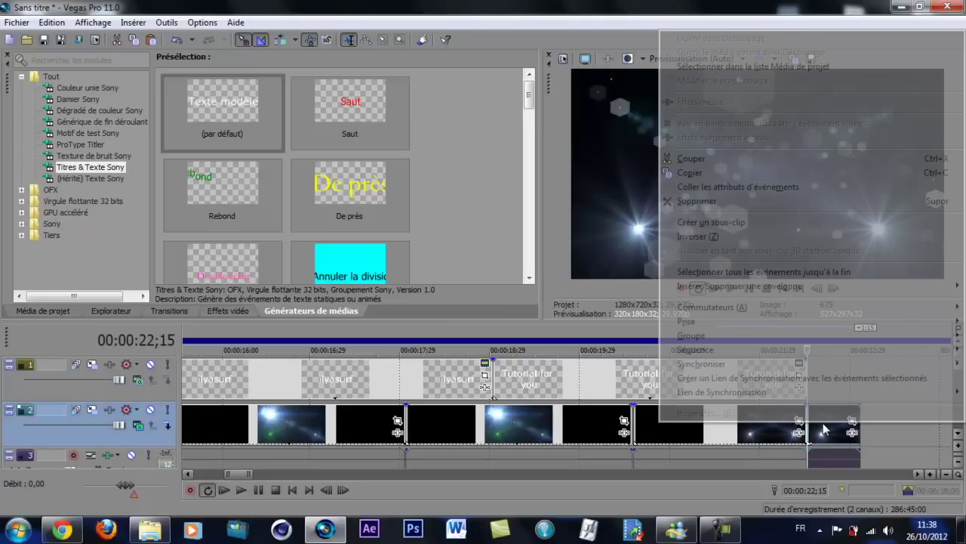
pyautogui.click(664, 204)
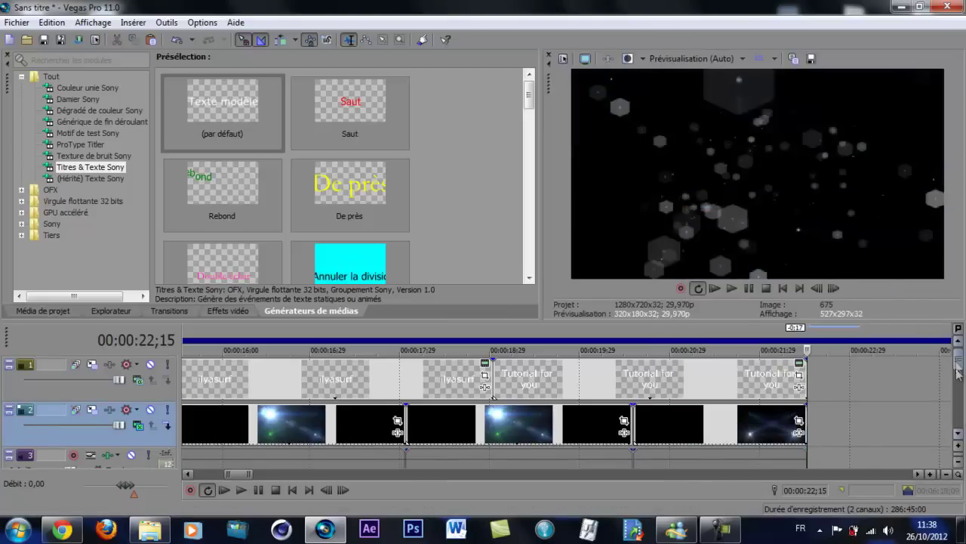
# Step: Split the last particle clip on track 4 at 00:00:22;15 and delete the remainder after the cut
pyautogui.scroll(-1, 950, 365)
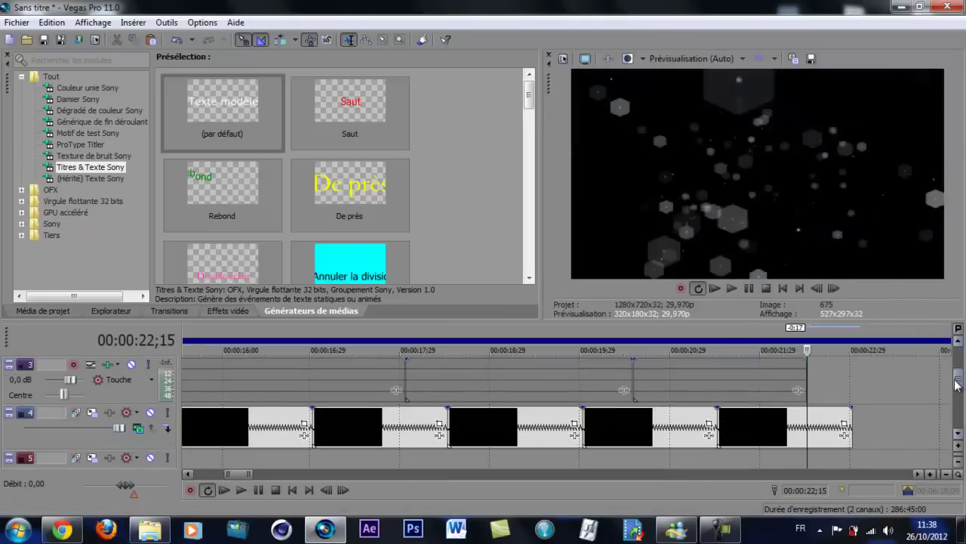
pyautogui.click(808, 422)
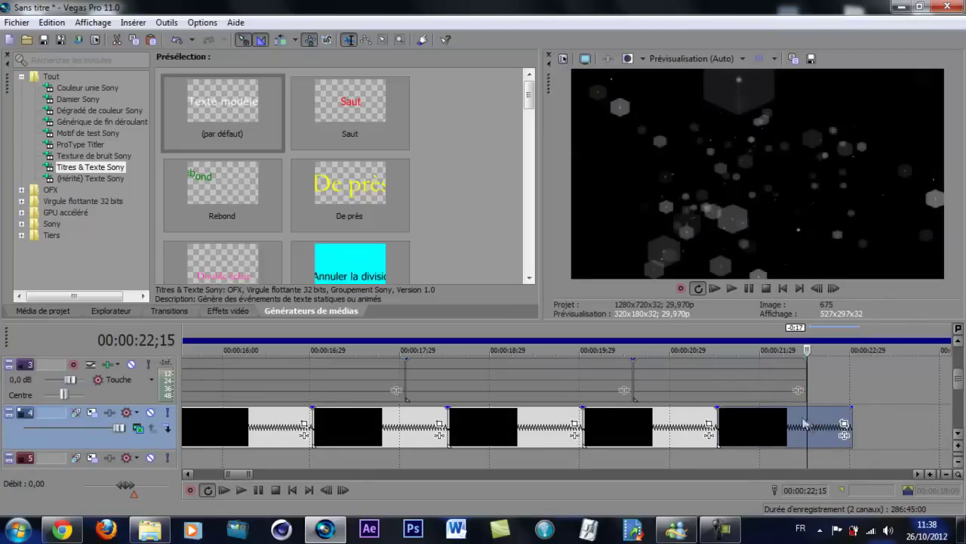
pyautogui.press('s')
pyautogui.rightClick(818, 421)
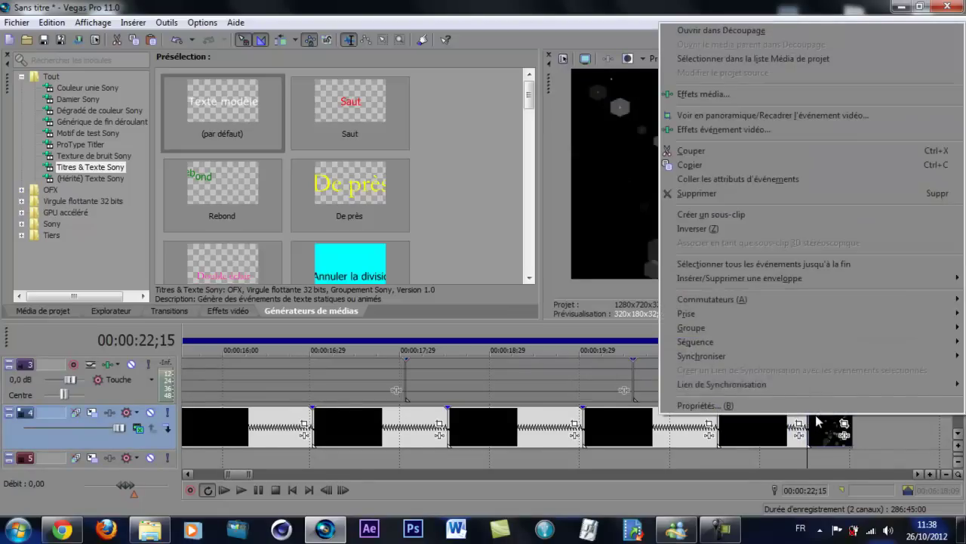
pyautogui.click(721, 192)
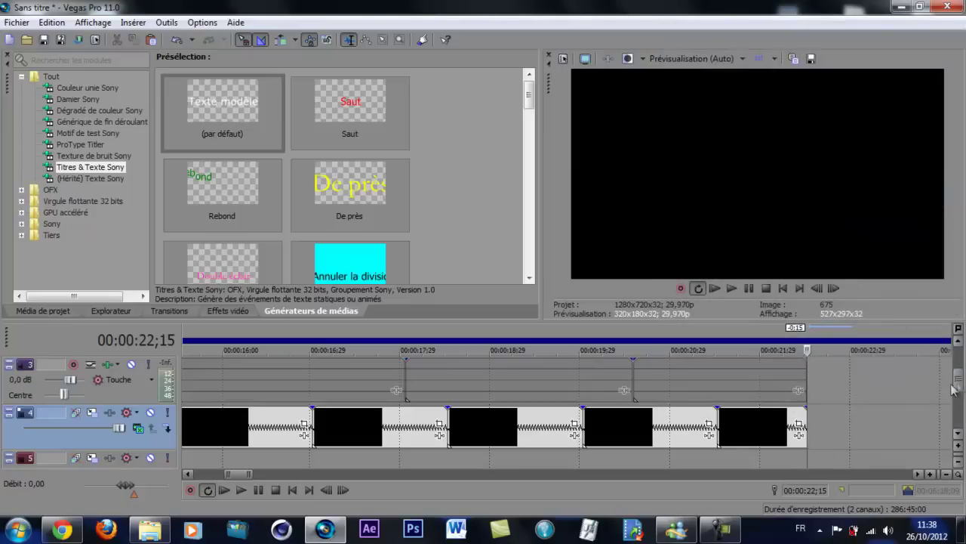
# Step: Play the title section from 00:00:15;15 to check both titles over the flares, stopping near the end
pyautogui.scroll(5, 953, 389)
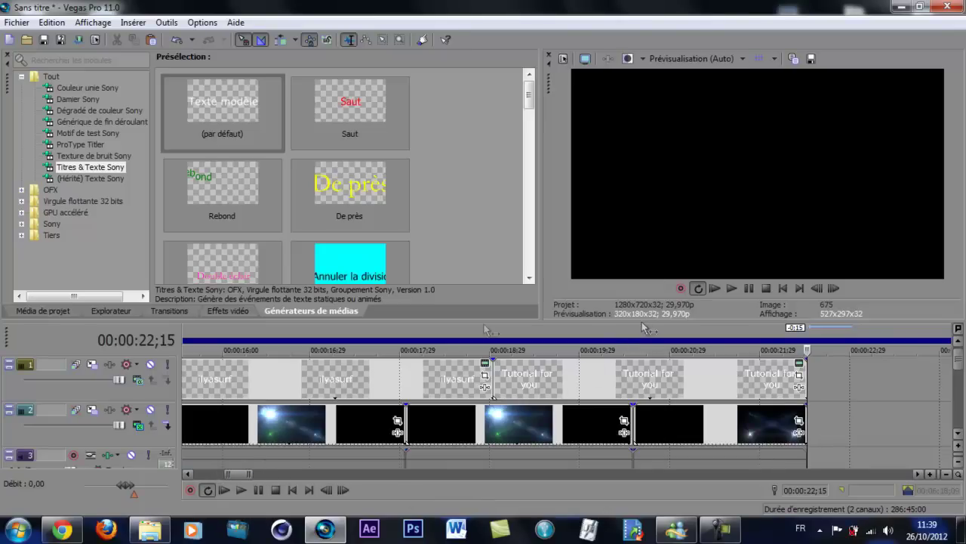
pyautogui.moveTo(246, 475); pyautogui.dragTo(235, 477)
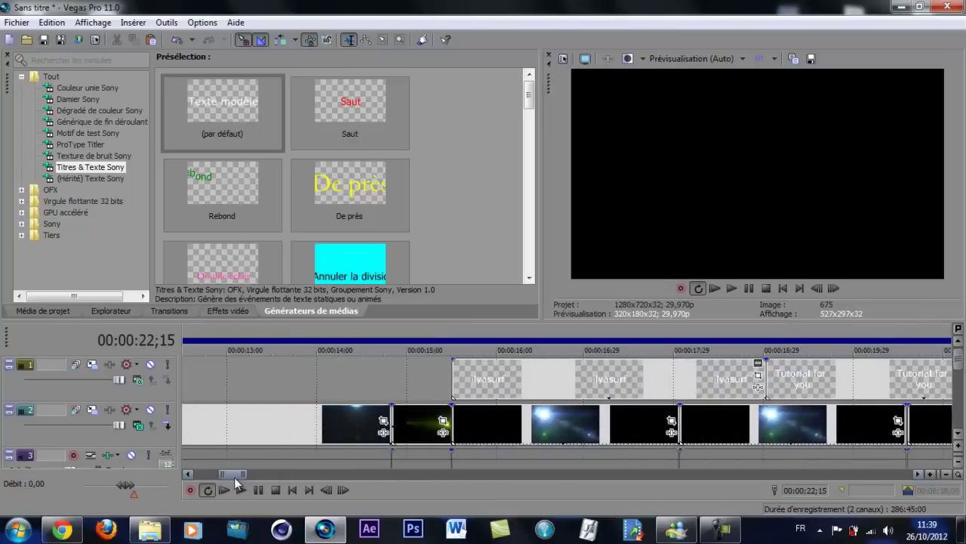
pyautogui.click(452, 332)
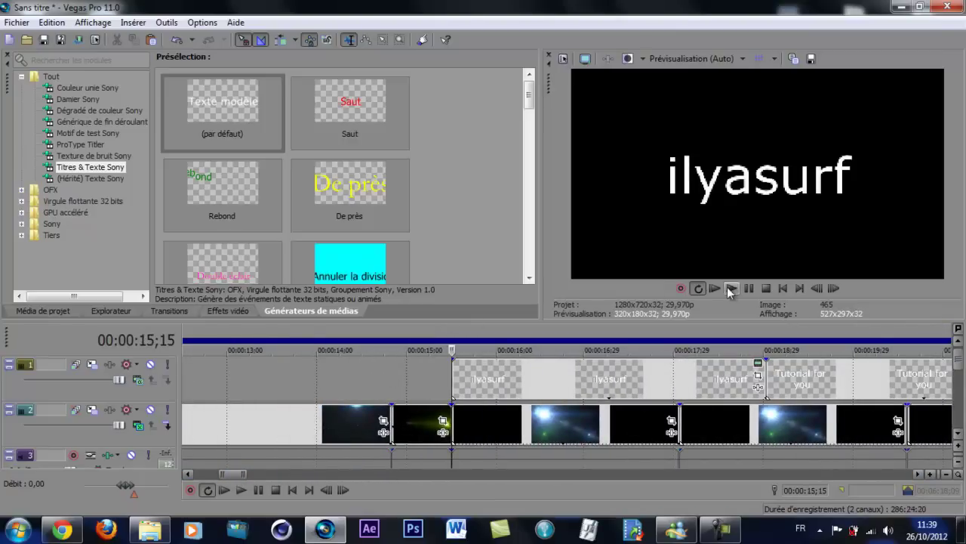
pyautogui.click(732, 288)
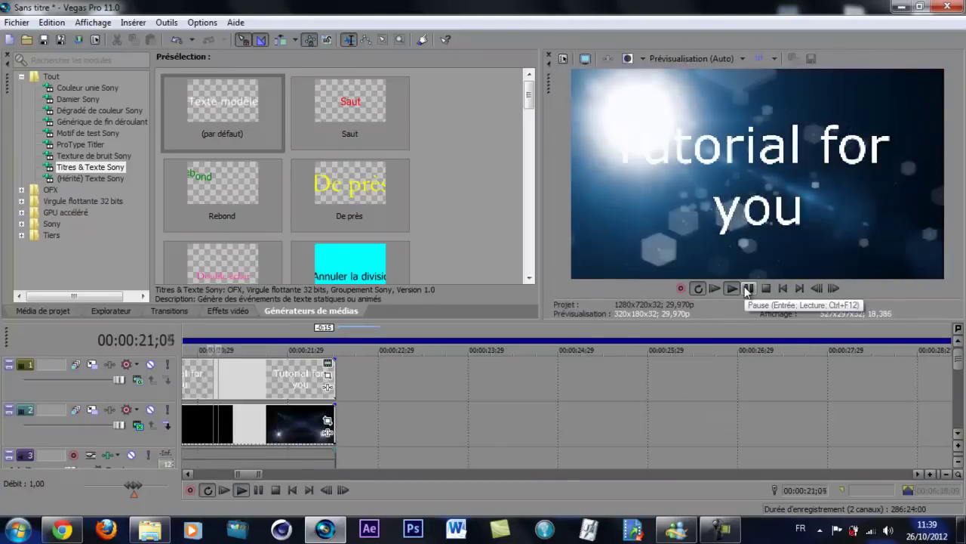
pyautogui.click(748, 288)
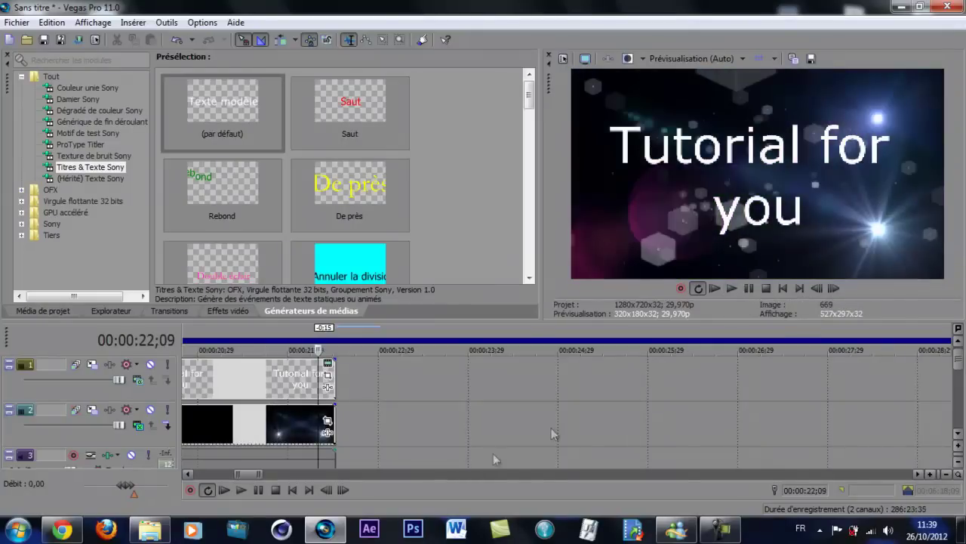
# Step: Preview the "ilyasurf" title on track 1 around 00:00:17;00, and open and close its text settings
pyautogui.moveTo(236, 474); pyautogui.dragTo(191, 477)
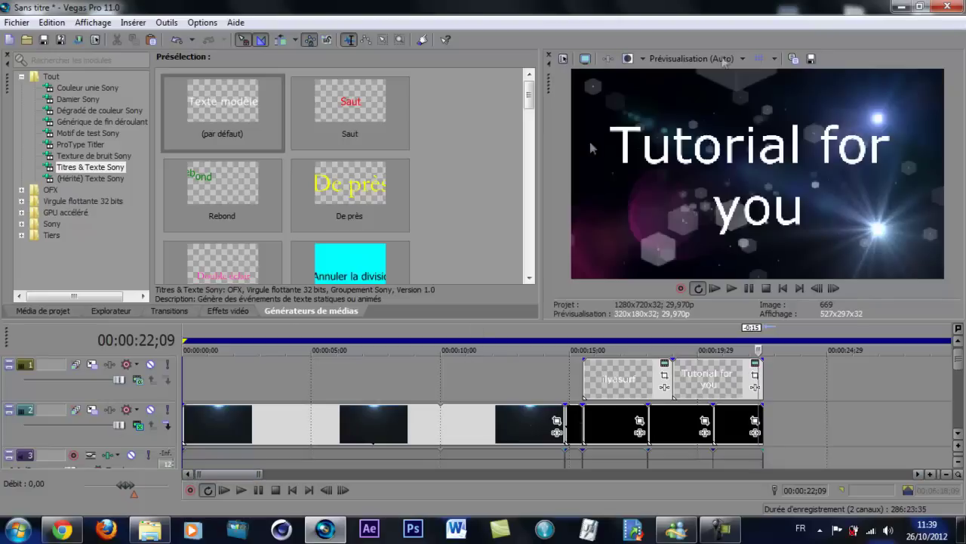
pyautogui.click(631, 338)
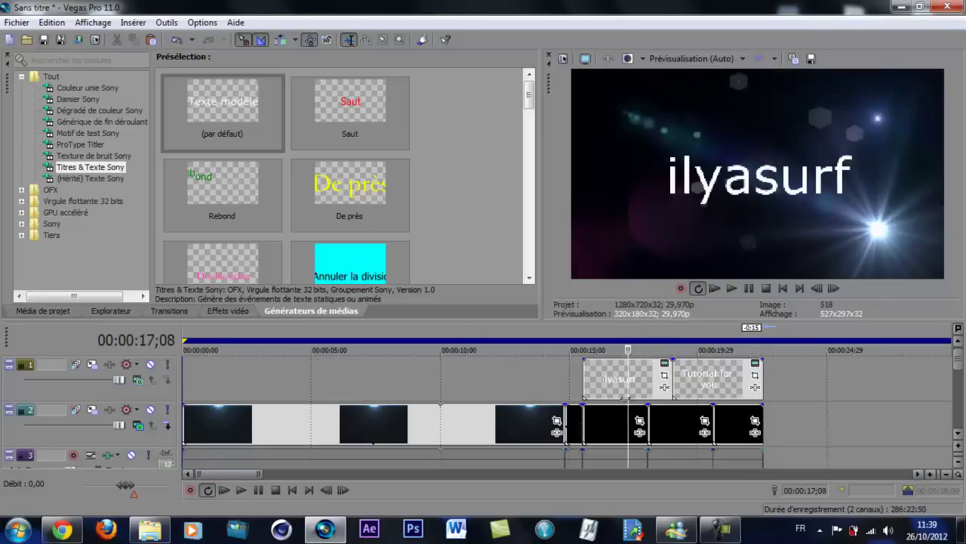
pyautogui.press('space')
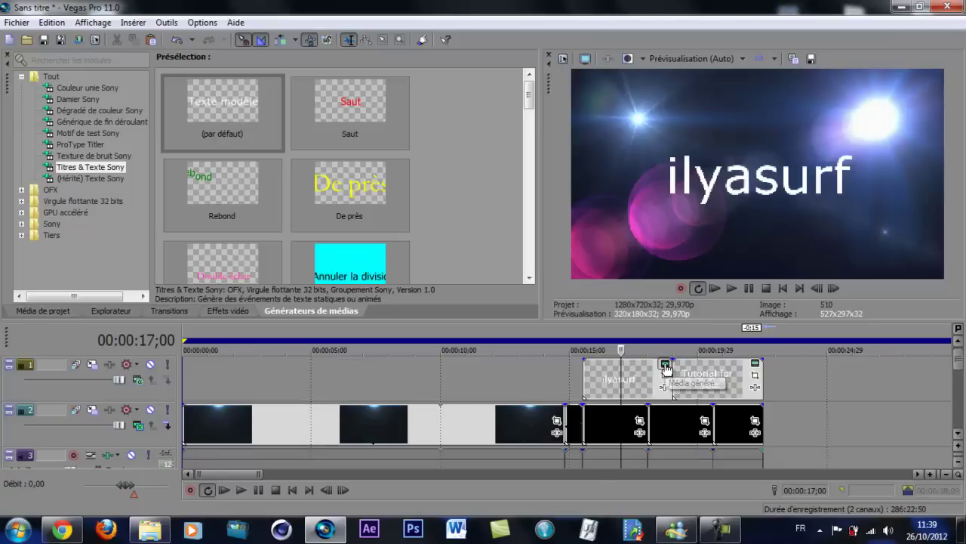
pyautogui.click(666, 368)
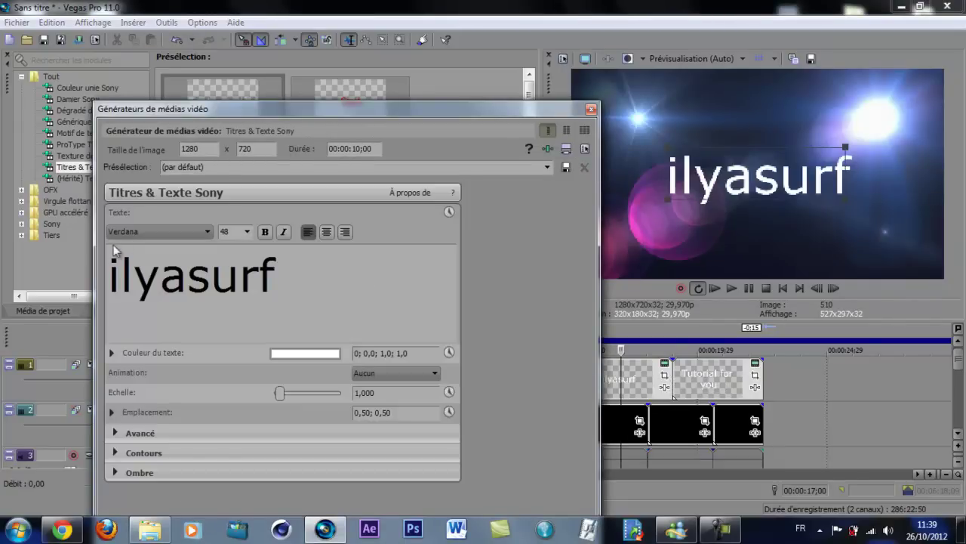
pyautogui.click(591, 110)
# Step: Select the time range of the whole intro, from 00:00:00;00 to 00:00:22;15
pyautogui.doubleClick(590, 329)
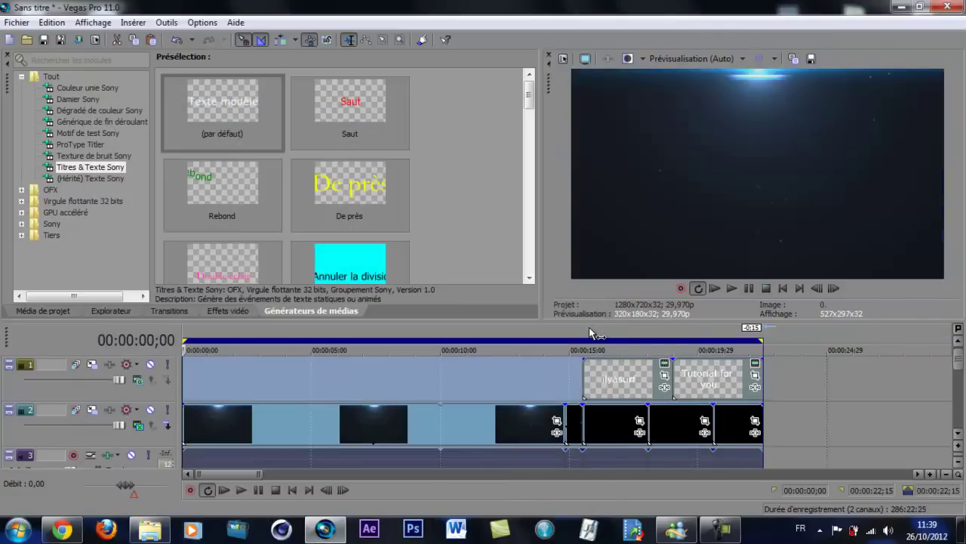
pyautogui.click(336, 533)
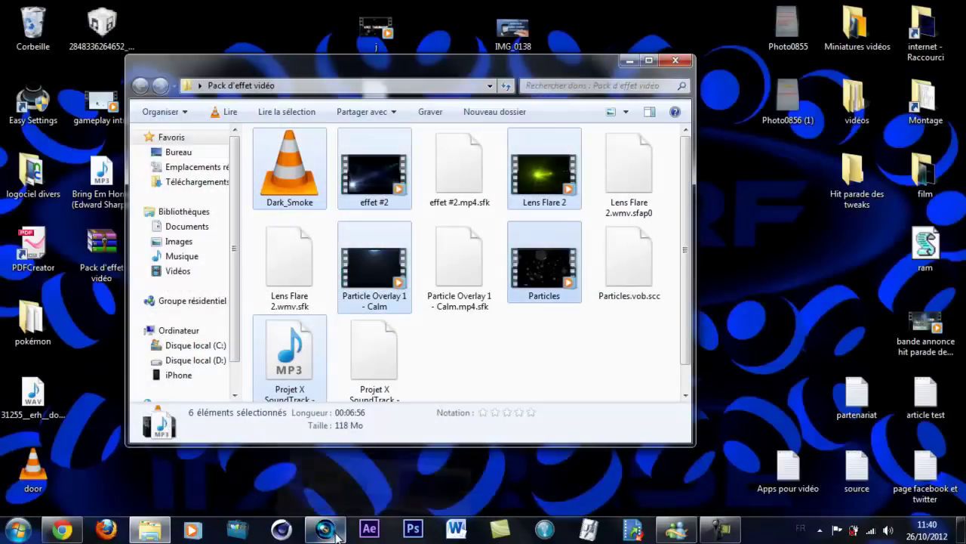
pyautogui.click(634, 50)
pyautogui.click(721, 529)
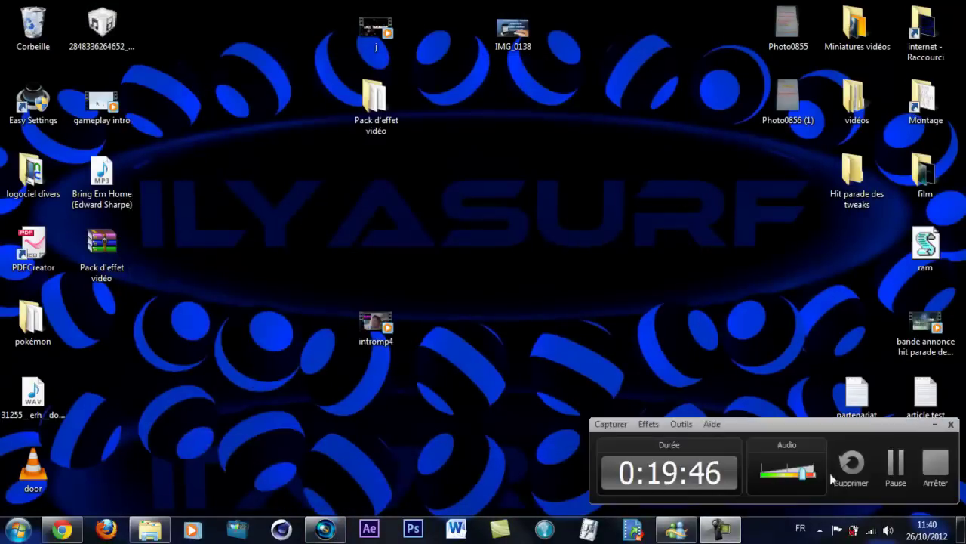